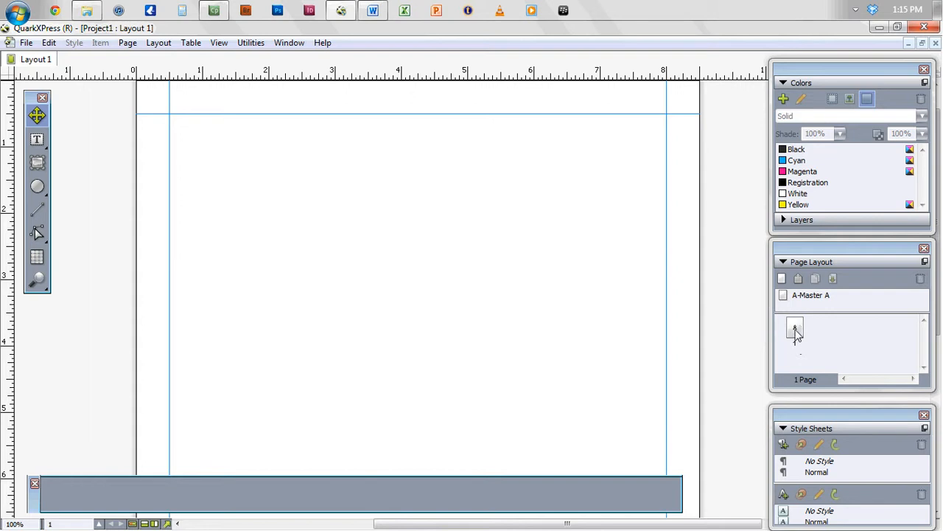
Insert one page based on A-Master A after page 1 and arrange it beside page 1 as a two-page spread
right_click(796, 329)
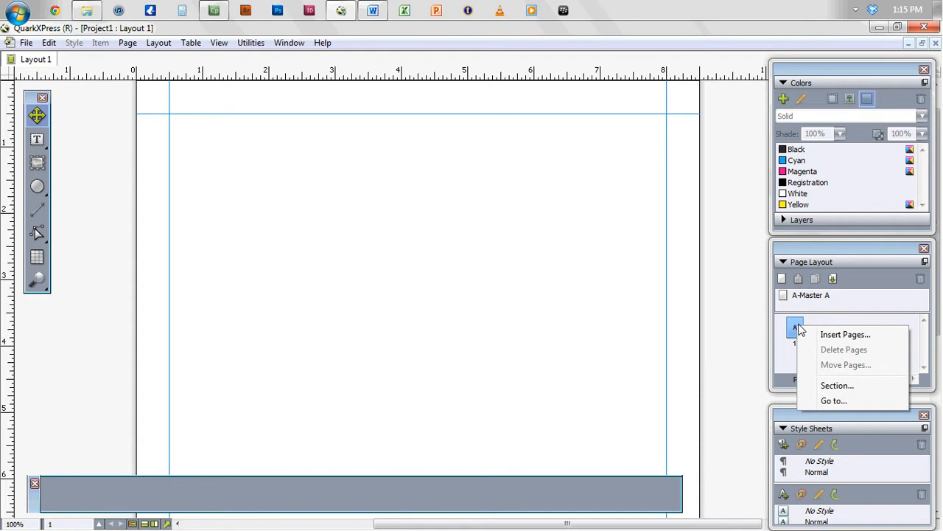
left_click(841, 335)
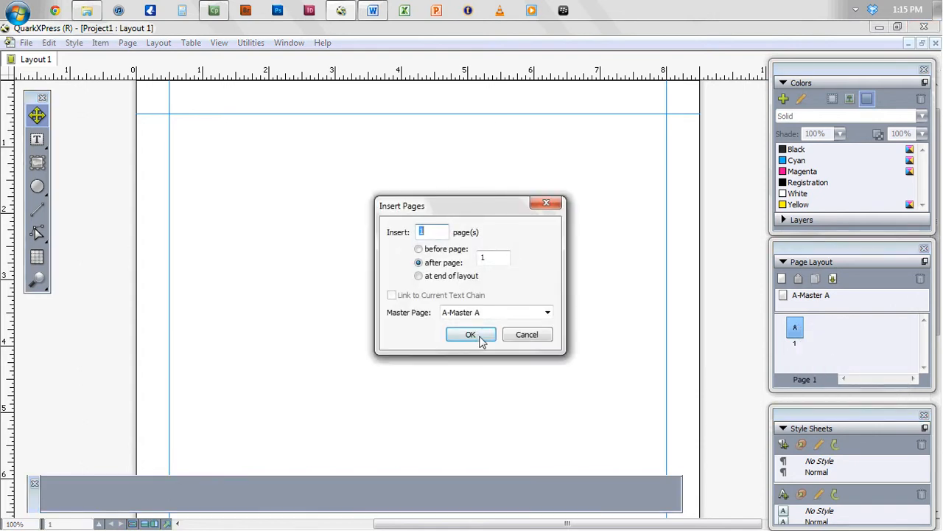
left_click(480, 337)
left_click_drag(796, 367, 817, 335)
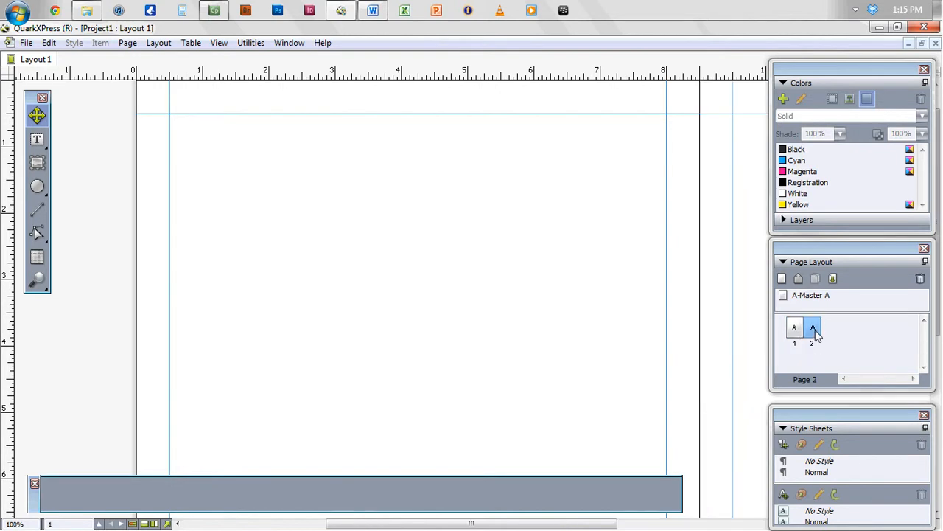
left_click_drag(548, 523, 641, 525)
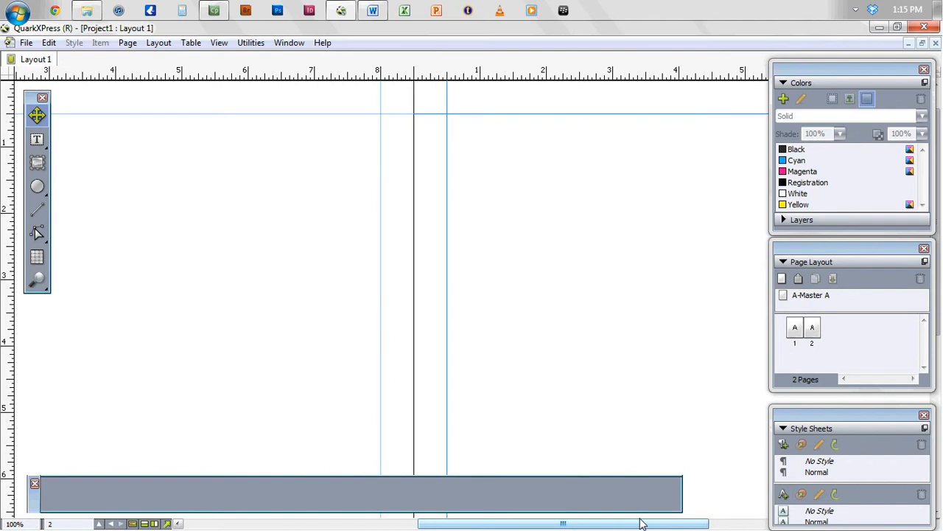
key("ctrl+0")
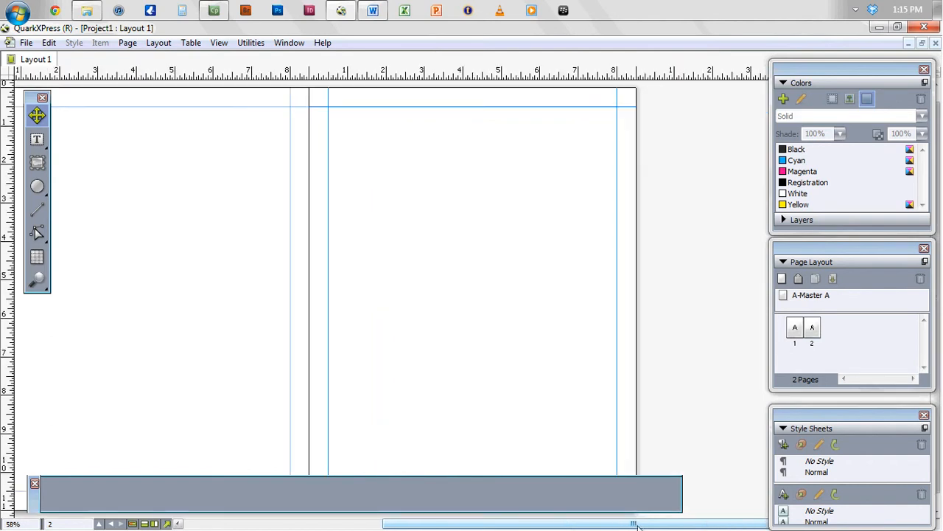
left_click_drag(615, 527, 558, 526)
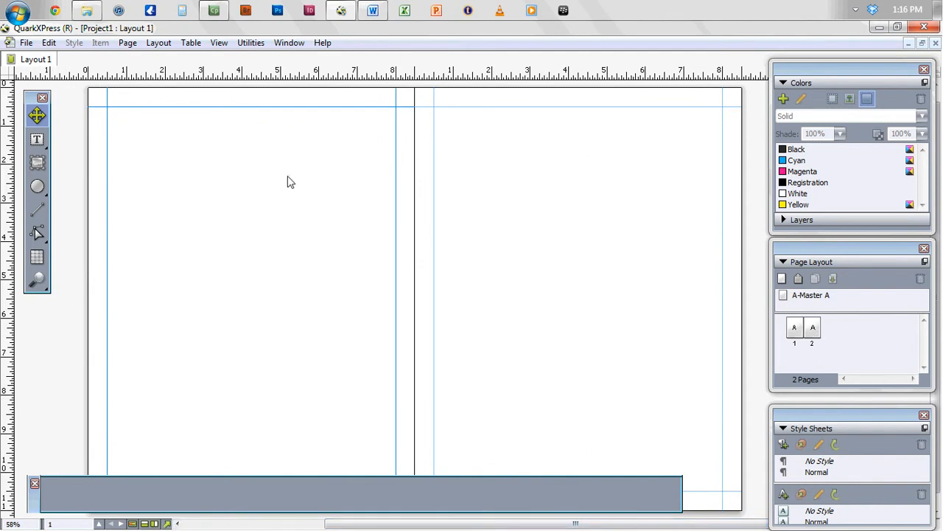
Switch to Microsoft Word and read through the Geocaching 3 article from start to end
left_click(374, 12)
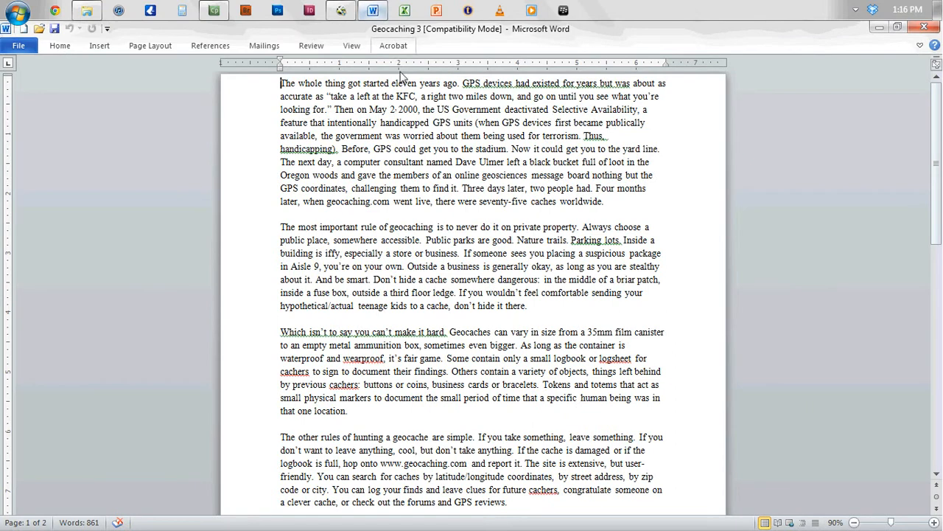
scroll(436, 232, "down", 10)
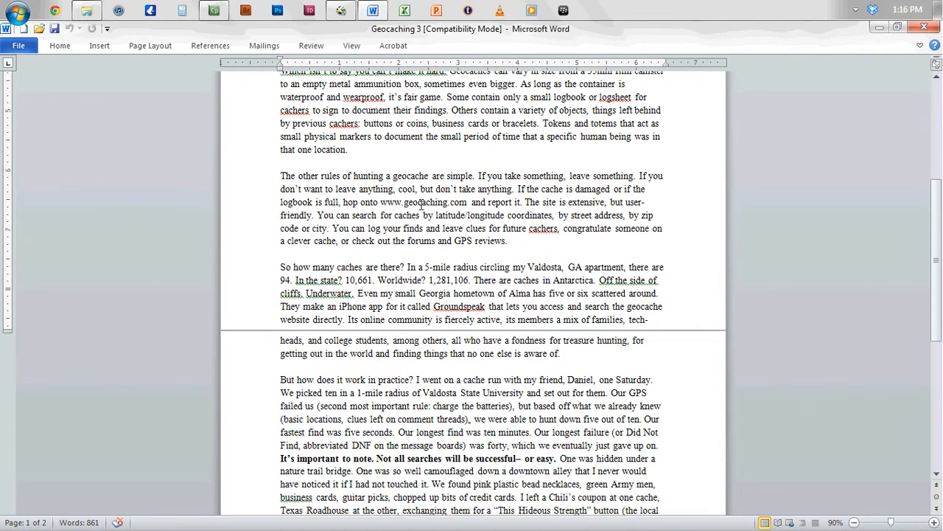
scroll(423, 206, "down", 5)
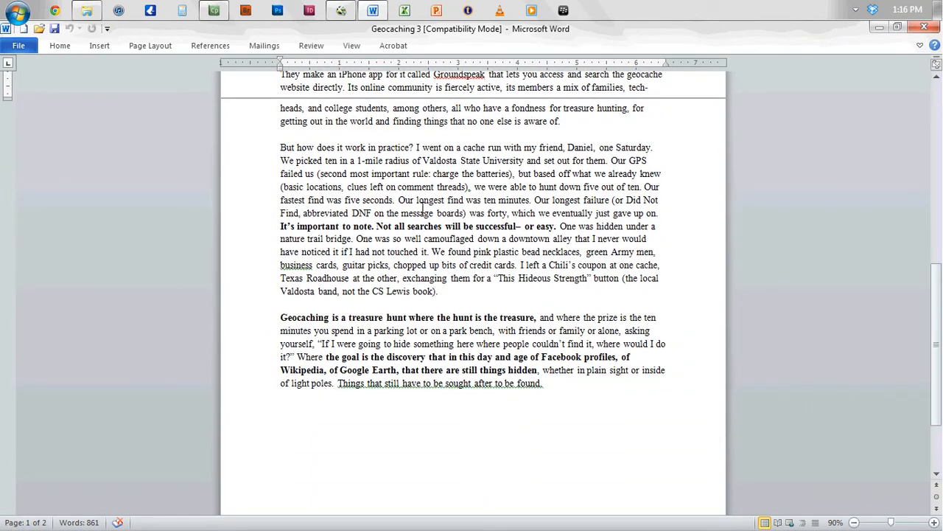
scroll(424, 207, "down", 1)
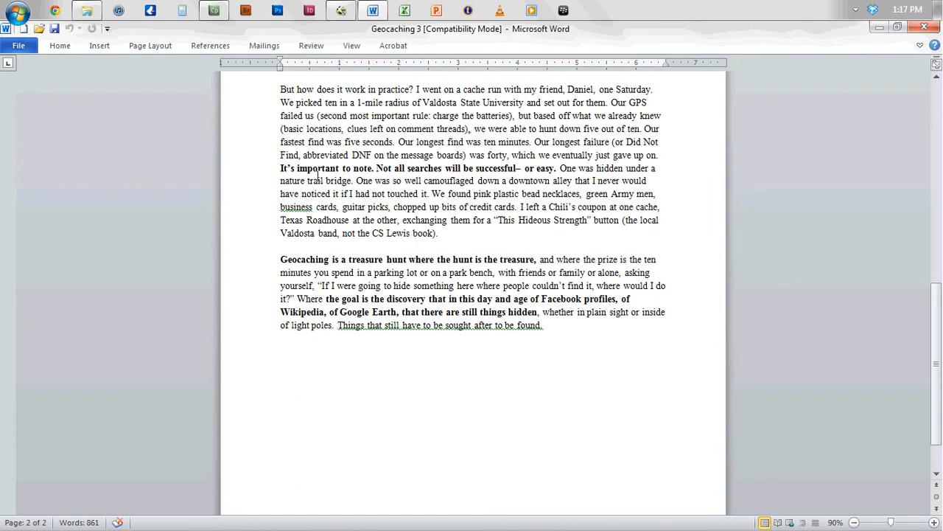
key("ctrl+Home")
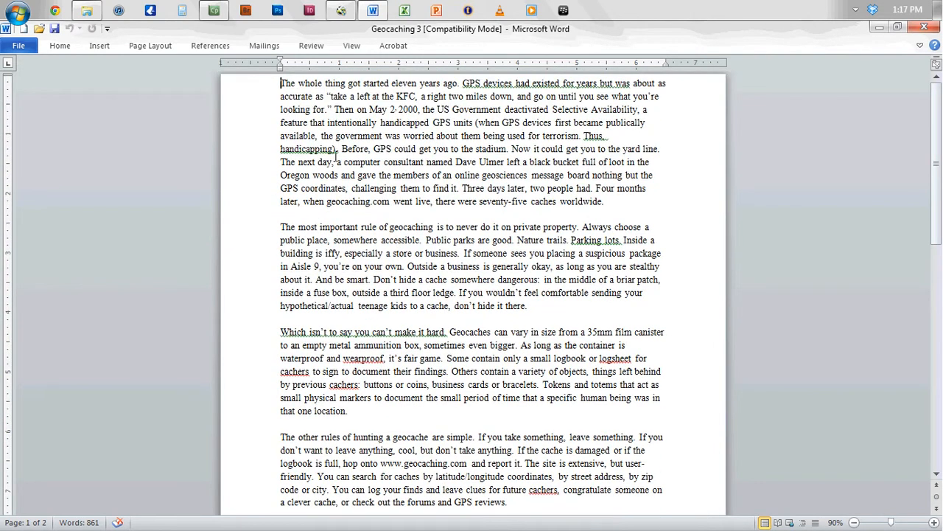
Switch to QuarkXPress and draw a text box about 7.5" wide and 1.7" high inside the top margins of page 1
left_click(341, 11)
left_click_drag(107, 107, 397, 172)
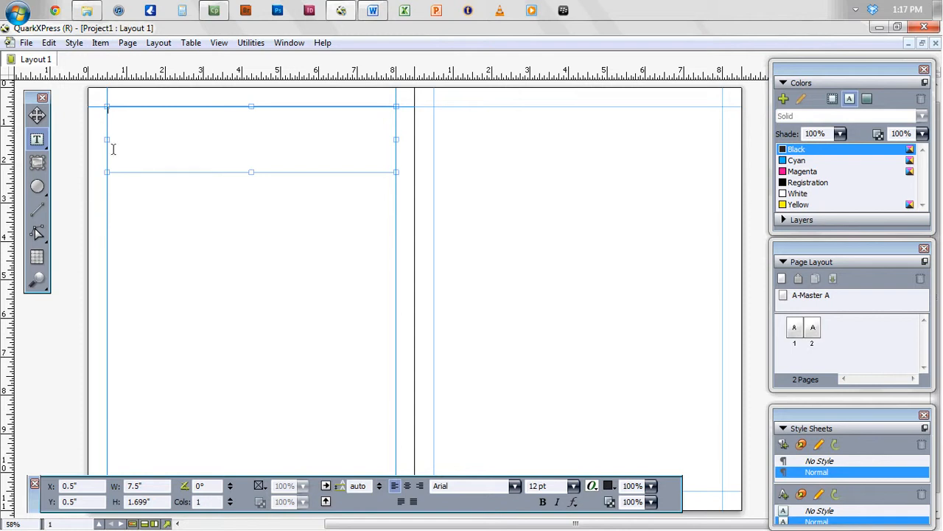
Try narrowing the headline text box from both sides and return its edges to the margin guides
left_click_drag(106, 140, 129, 139)
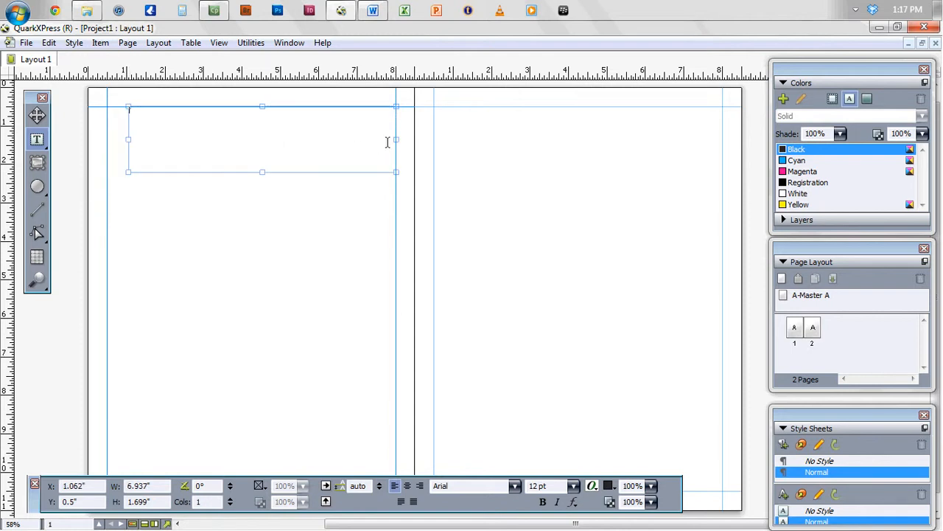
left_click_drag(396, 139, 376, 140)
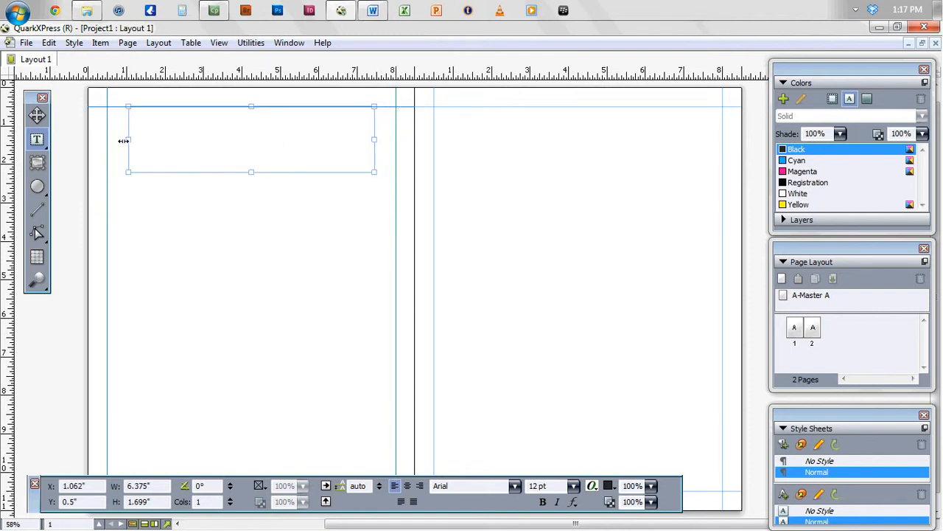
left_click_drag(128, 139, 106, 139)
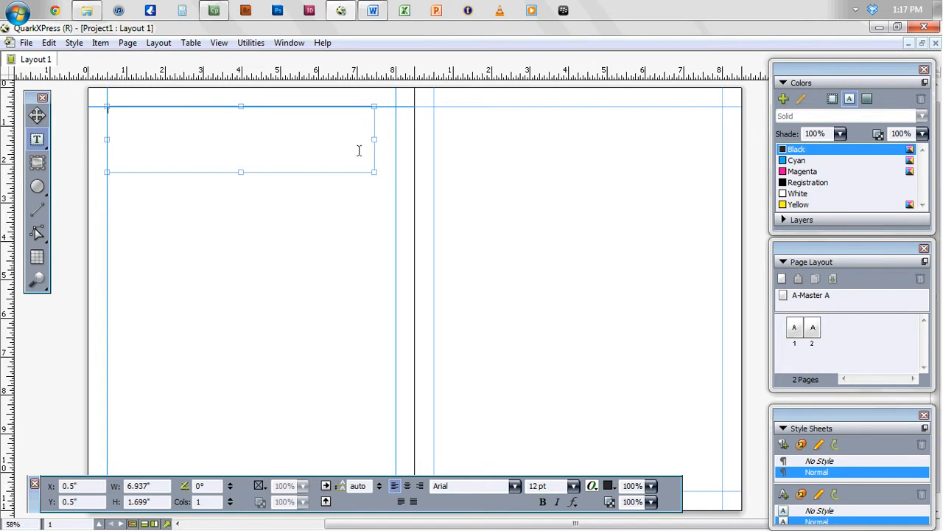
left_click_drag(376, 139, 401, 143)
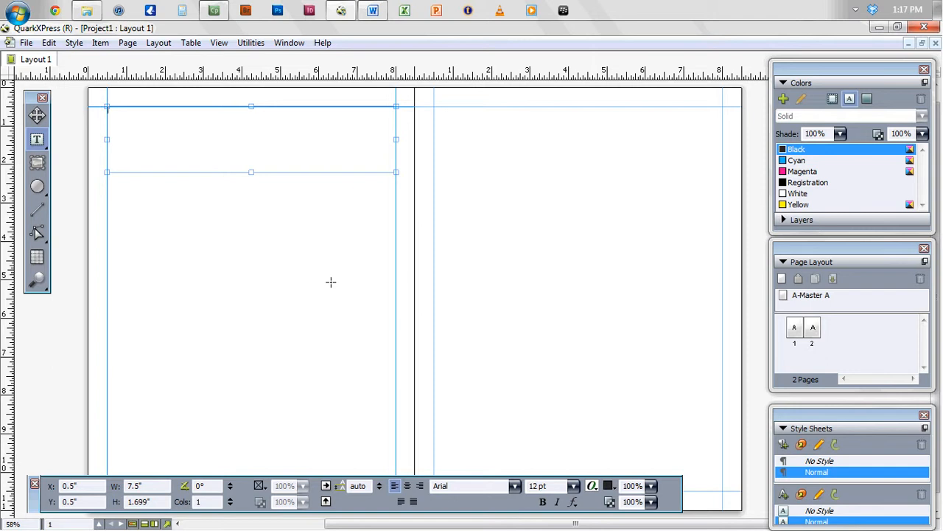
Enter the headline "Locating the Facts on Geocashing" in the text box and set its font to Verdana
type("Locating the Facts on Geocashing")
key("ctrl+a")
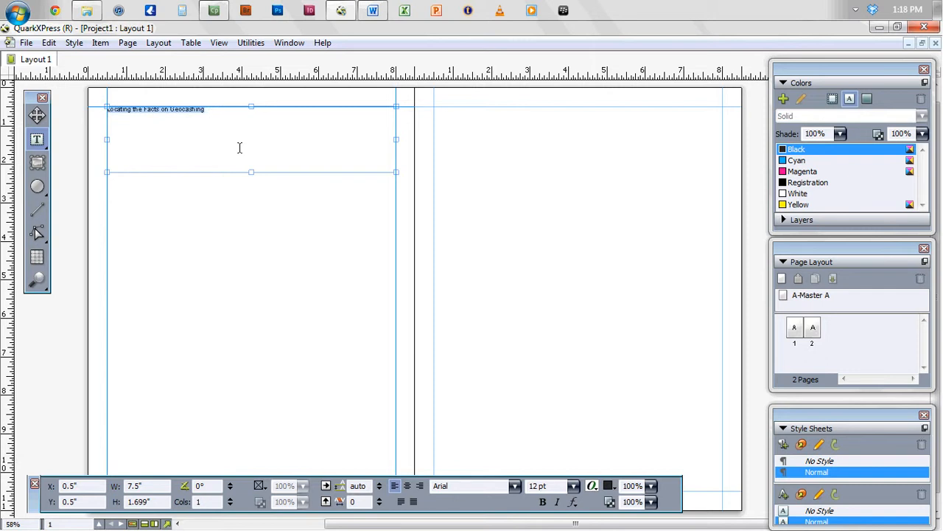
left_click(476, 486)
type("Verdana")
key("Return")
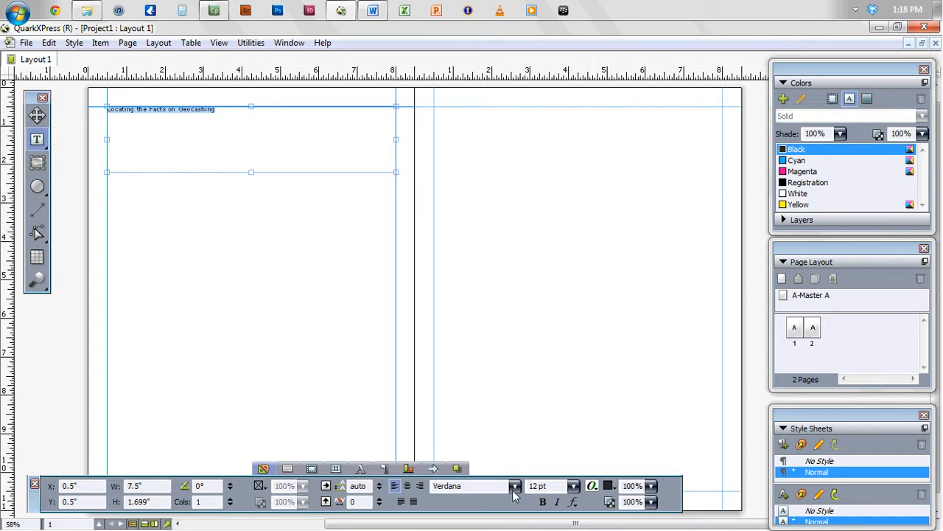
Try the headline at 60 pt and 36 pt, and settle on a font size of 48 pt
left_click(573, 486)
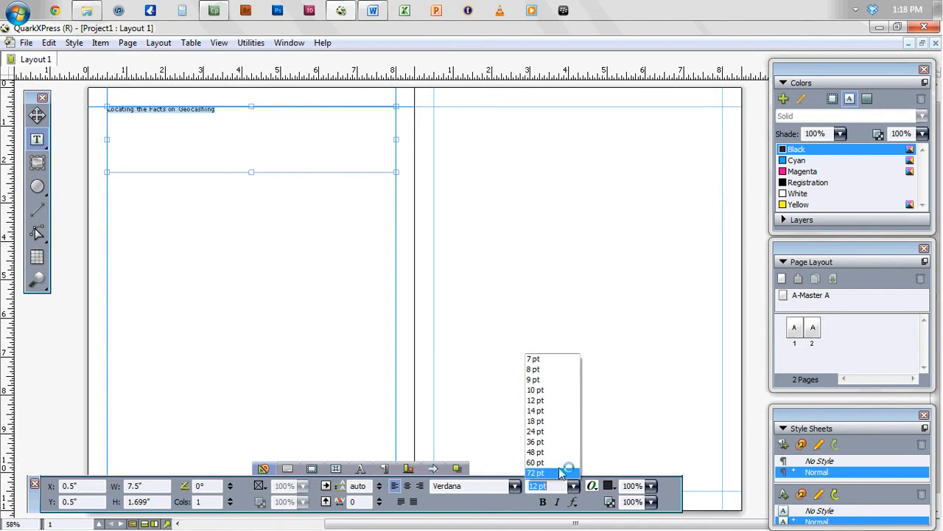
left_click(560, 463)
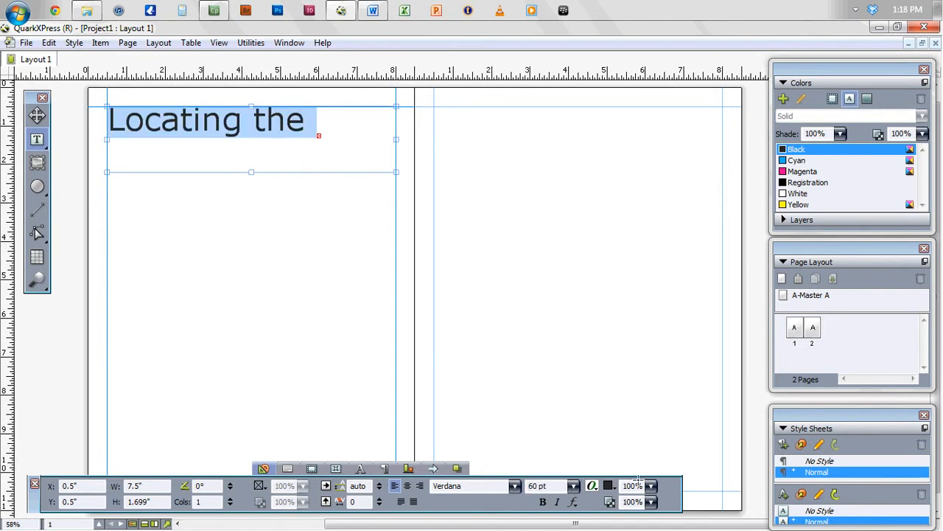
left_click(574, 486)
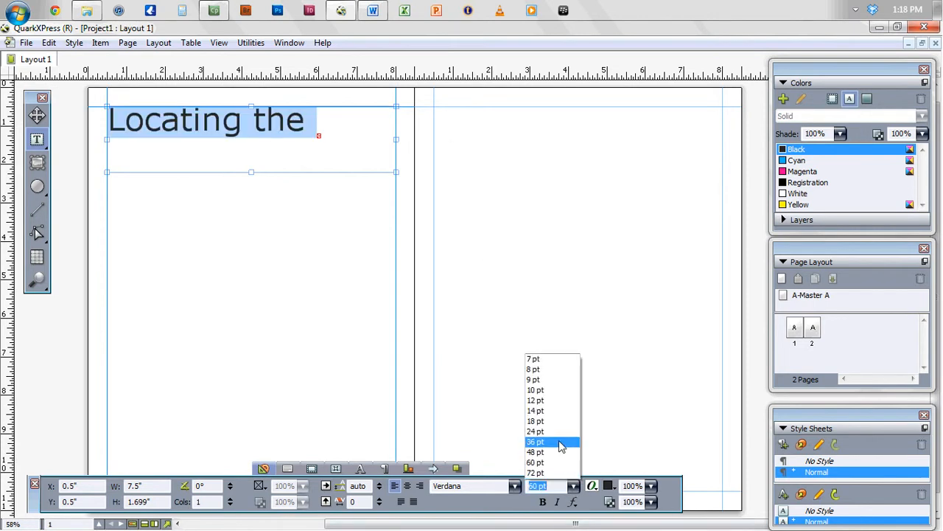
left_click(559, 440)
left_click(574, 485)
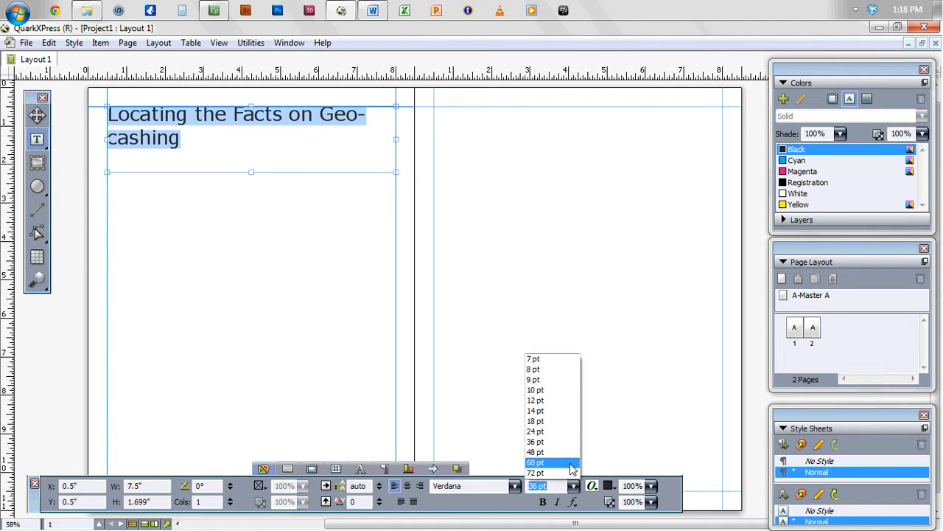
left_click(536, 452)
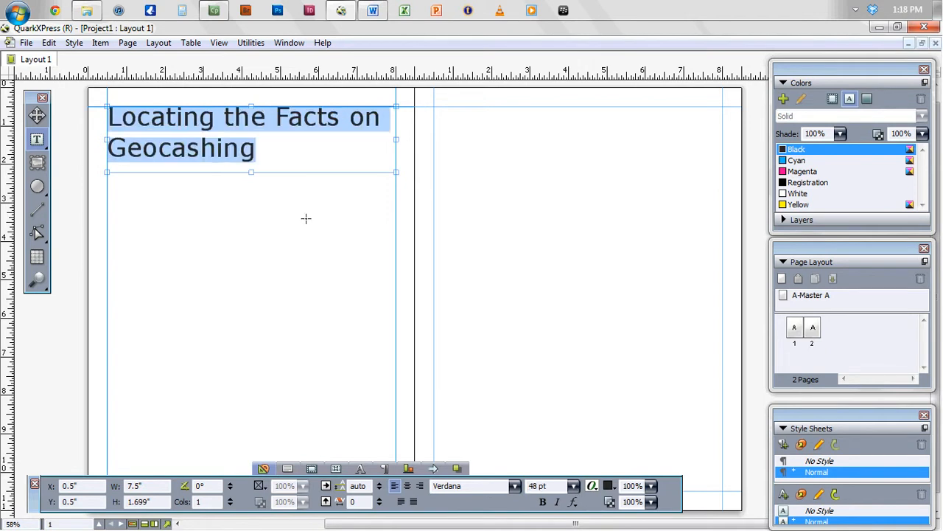
Move the word "Geocashing" into a new text box about 7.5" by 1.6" below, and shorten the first box to its single line
left_click(288, 152)
left_click_drag(258, 151, 112, 142)
key("ctrl+c")
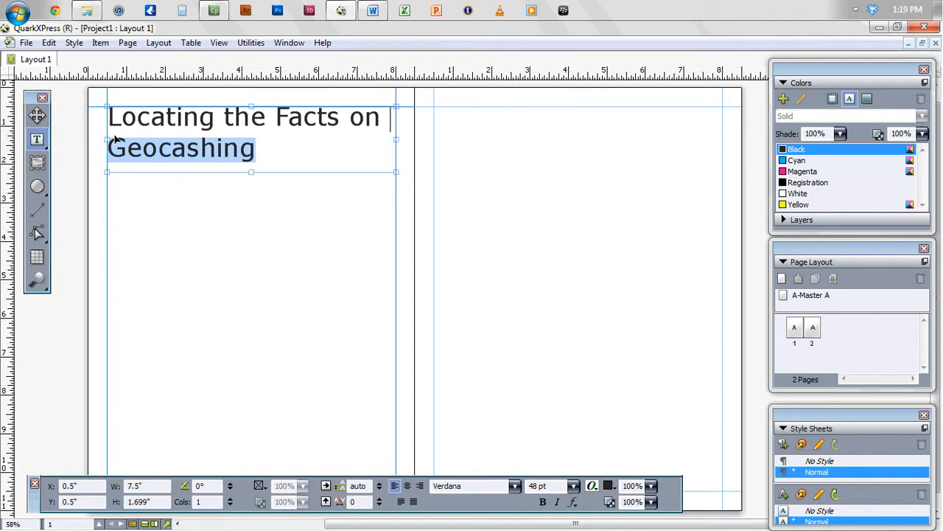
key("Delete")
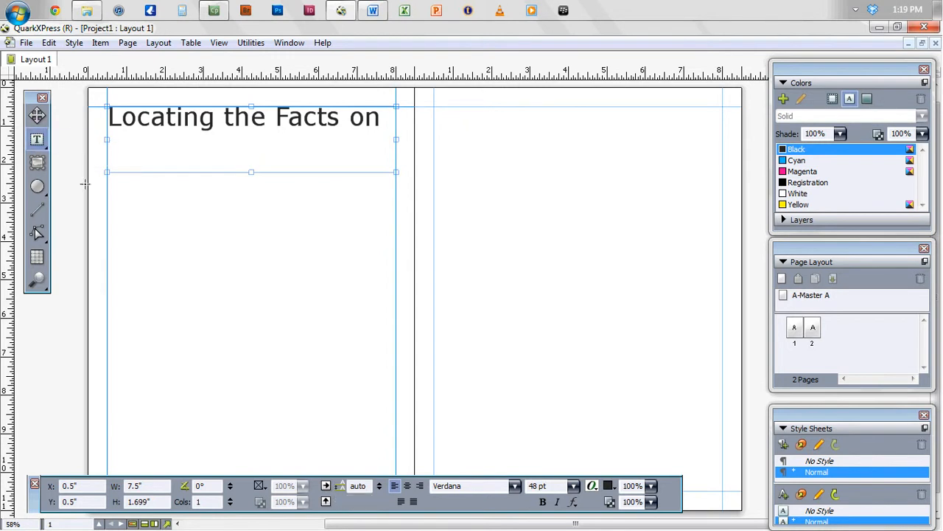
left_click_drag(108, 188, 396, 249)
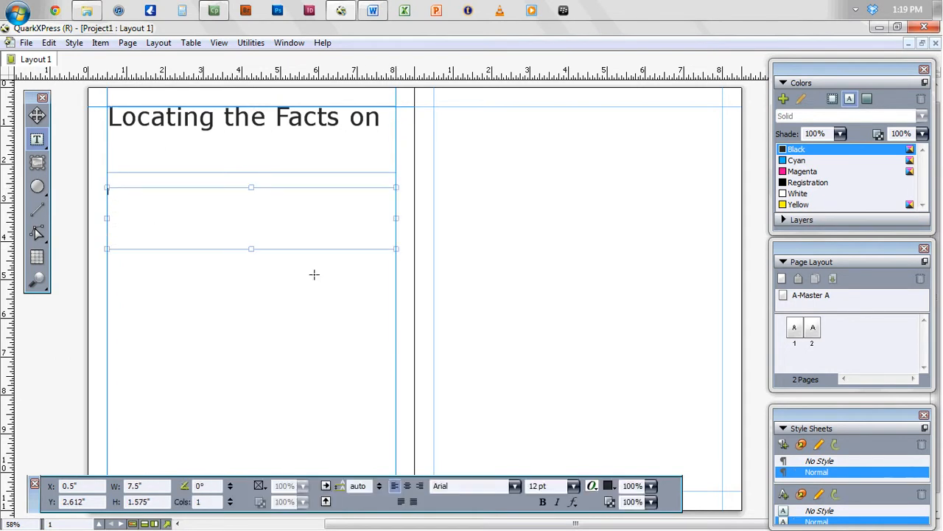
key("ctrl+v")
left_click(268, 143)
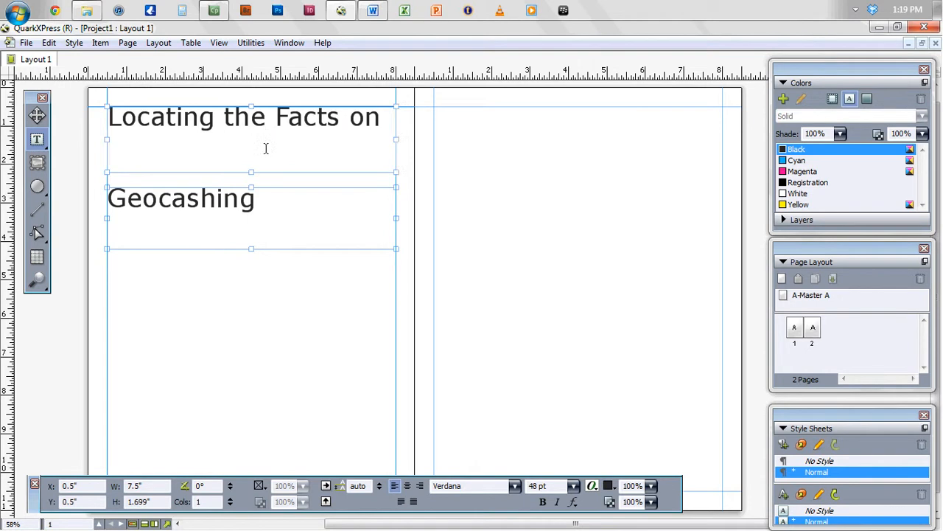
left_click_drag(253, 171, 255, 136)
Format the word "Geocashing" as bold, 60 pt and right-aligned
left_click(248, 210)
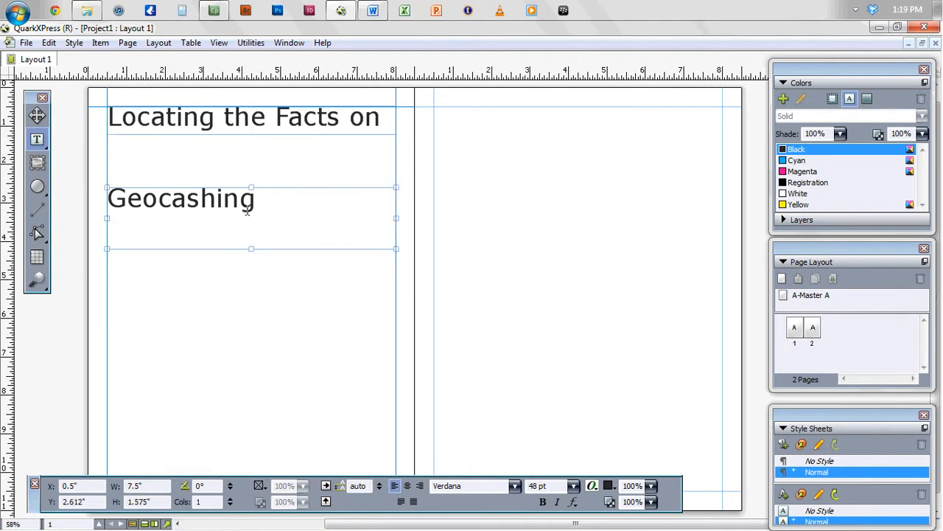
double_click(249, 209)
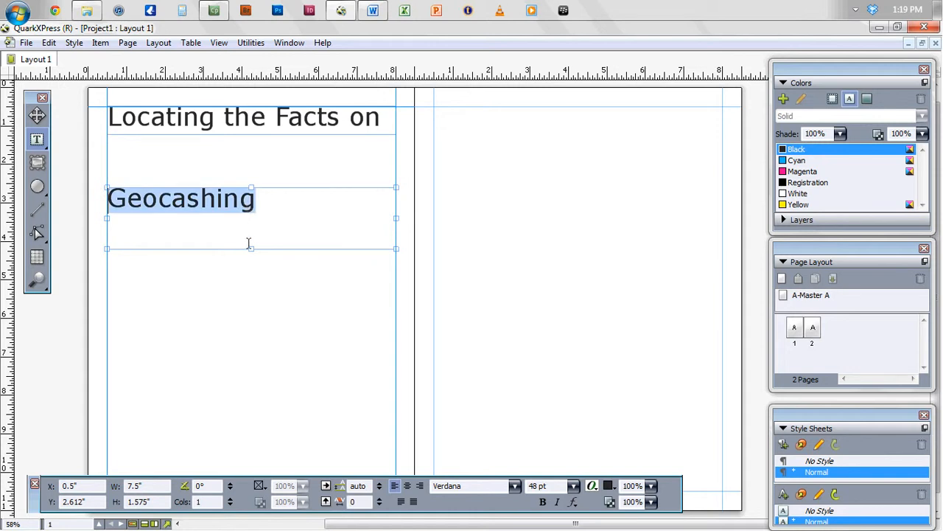
mouse_move(526, 505)
left_click(543, 502)
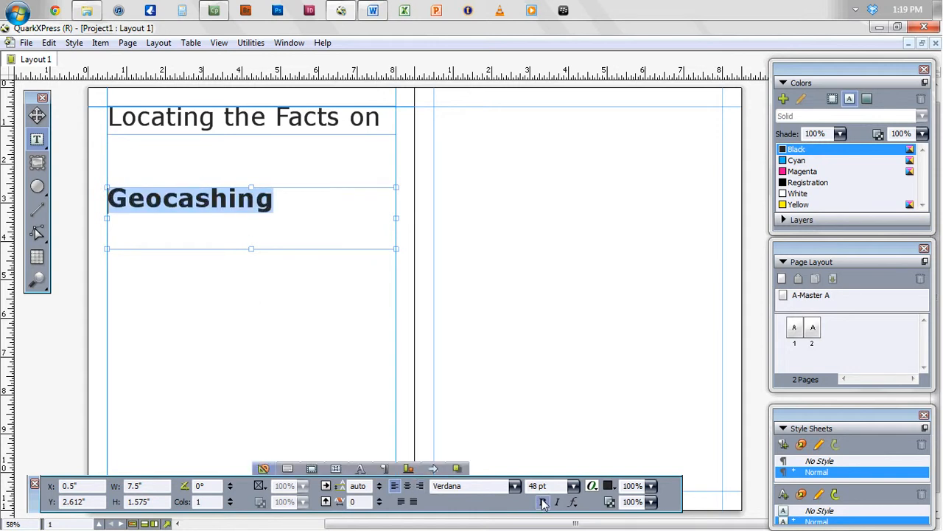
left_click(573, 486)
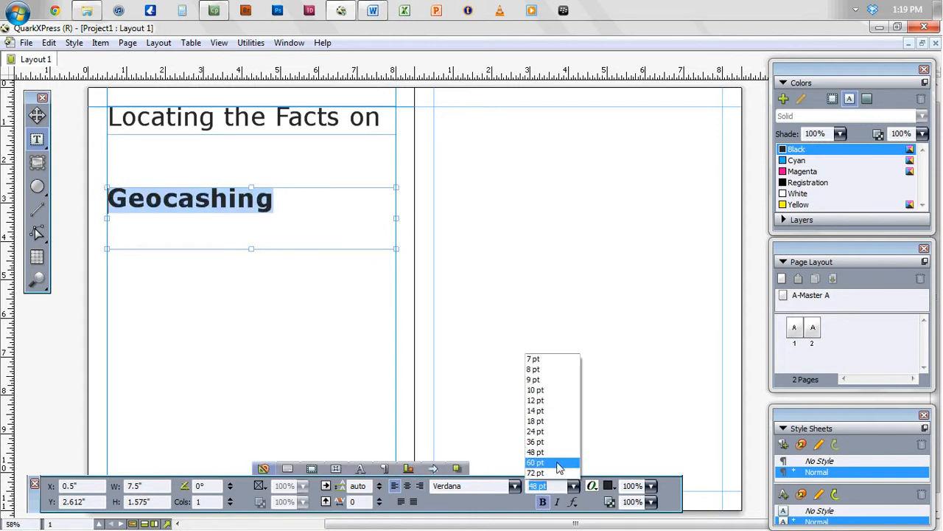
left_click(560, 462)
left_click(420, 486)
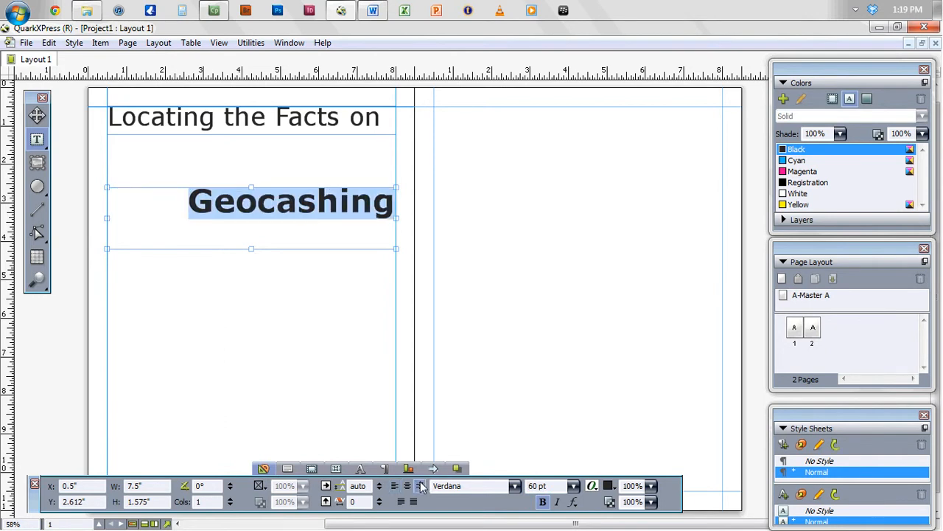
Shorten the "Geocashing" box to about 0.84" high and position it directly beneath the first headline line at Y 1.131"
left_click_drag(252, 248, 288, 158)
left_click(37, 115)
left_click(273, 204)
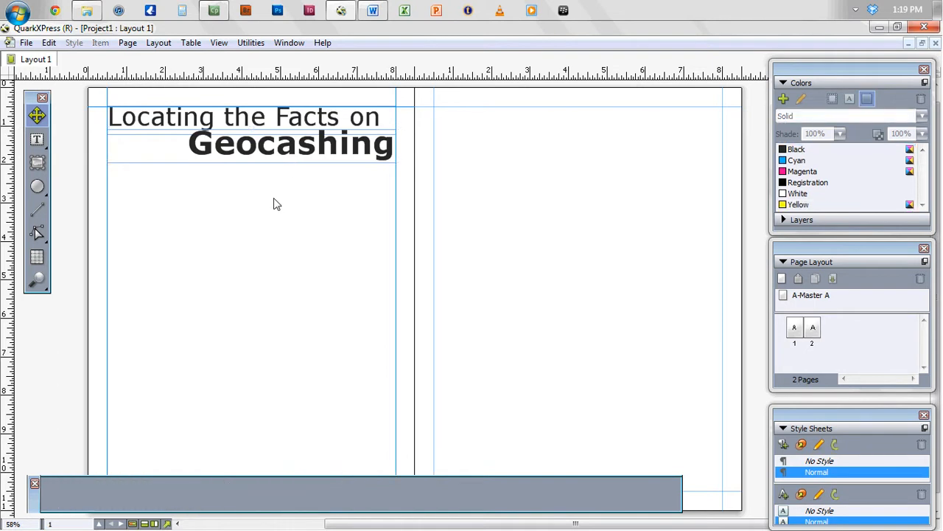
left_click(201, 154)
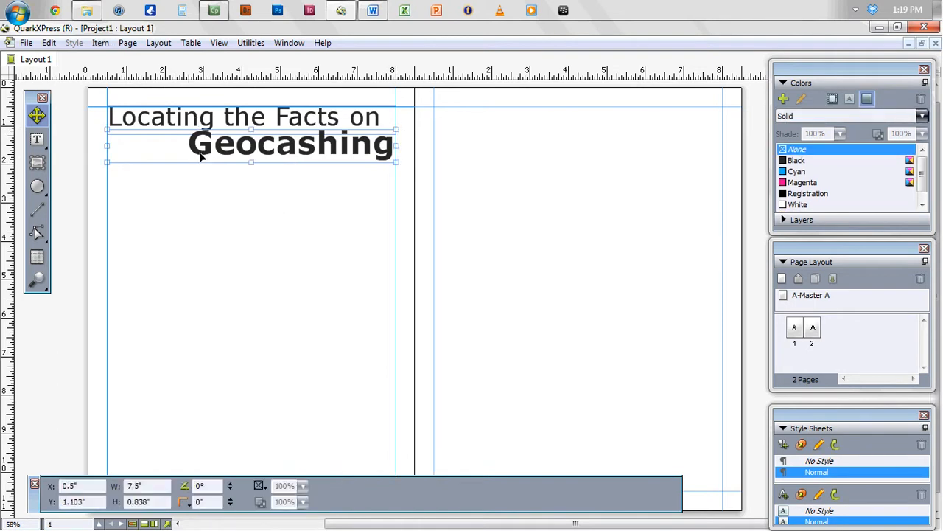
key("Down")
key("Down")
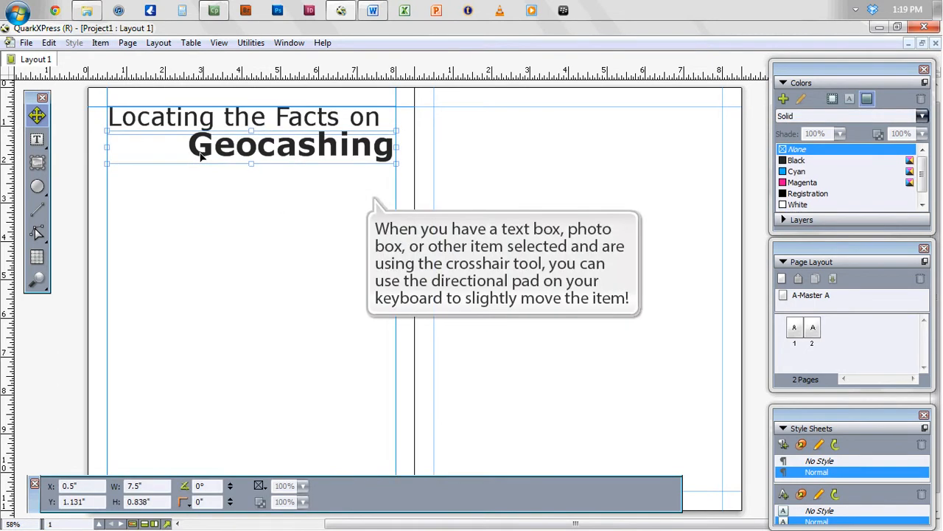
Nudge the "Geocashing" text box up and inward from the margin to X 0.264", Y 0.992"
key("Left")
key("Left")
key("Left")
key("Left")
key("Left")
key("Left")
key("Left")
key("Left")
key("Left")
key("Left")
key("Left")
key("Left")
key("Left")
key("Left")
key("Left")
key("Left")
key("Left")
key("Left")
key("Left")
key("Left")
key("Left")
key("Left")
key("Left")
key("Left")
key("Left")
key("Left")
key("Left")
key("Left")
key("Left")
key("Up")
key("Up")
key("Up")
key("Up")
key("Up")
key("Up")
key("Up")
key("Up")
key("Right")
key("Right")
key("Right")
key("Right")
key("Right")
key("Right")
key("Right")
key("Right")
key("Right")
key("Right")
key("Right")
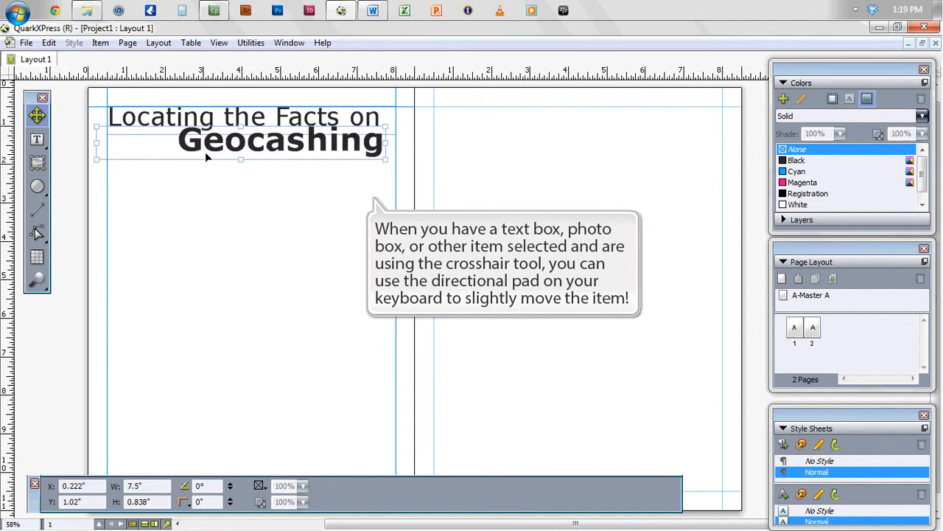
key("Right")
key("Up")
key("Up")
key("Up")
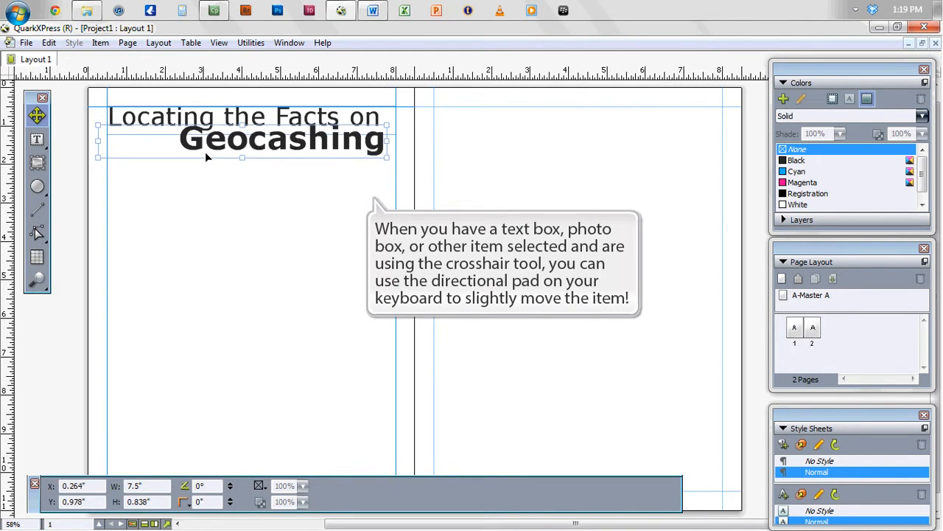
key("Down")
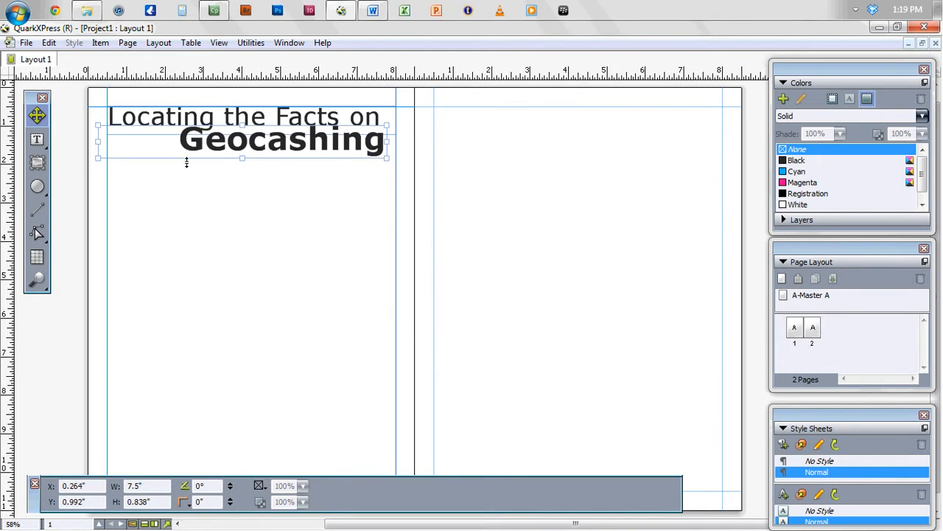
left_click(211, 216)
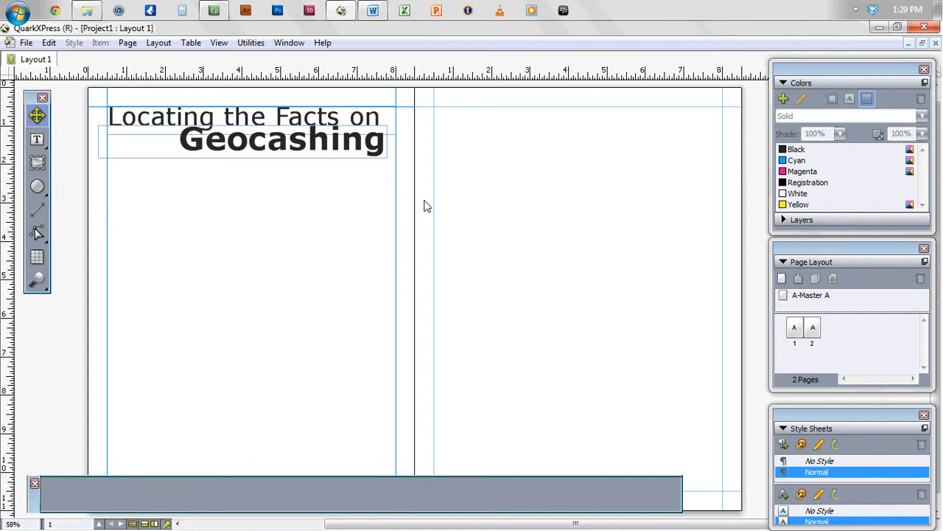
With the page guides temporarily hidden, nudge the "Geocashing" box to X 0.139", Y 0.978"
key("F9")
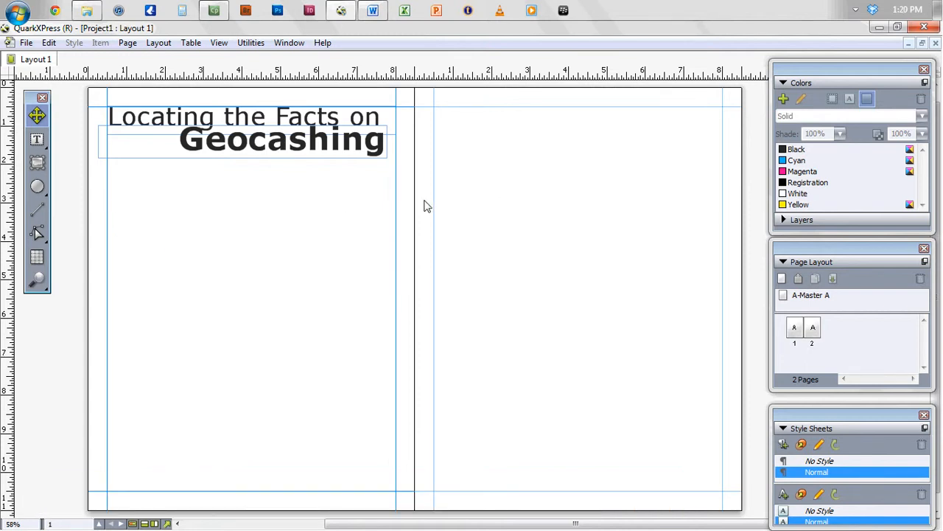
key("F9")
key("F7")
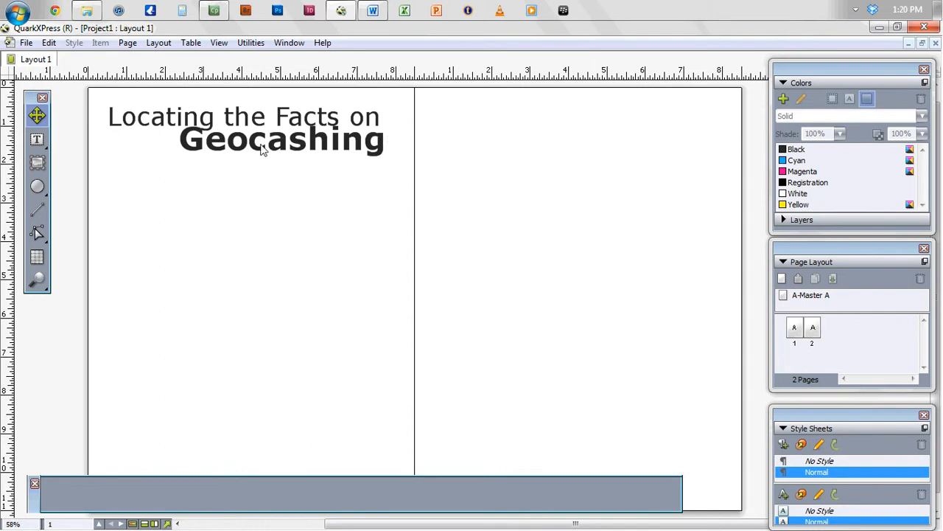
left_click(341, 142)
key("Left")
key("Left")
key("Left")
key("Left")
key("Left")
key("Left")
key("Up")
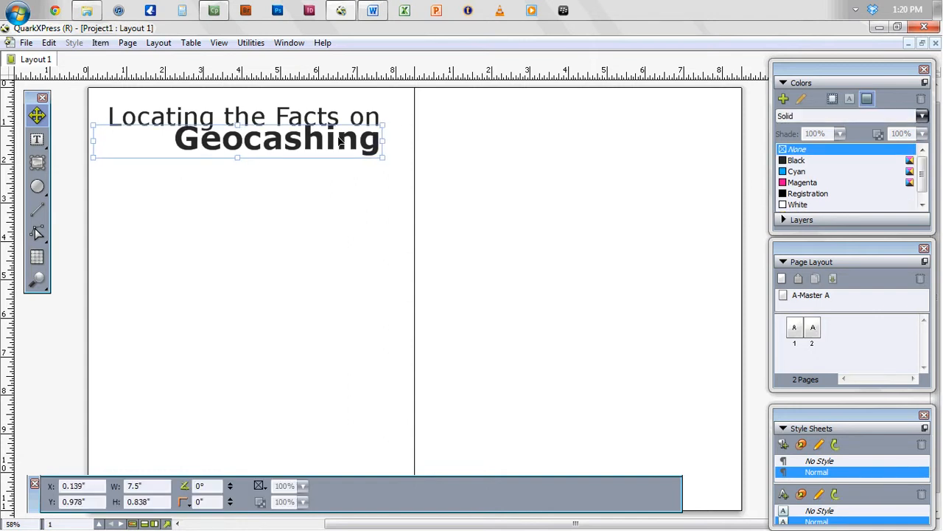
left_click(302, 208)
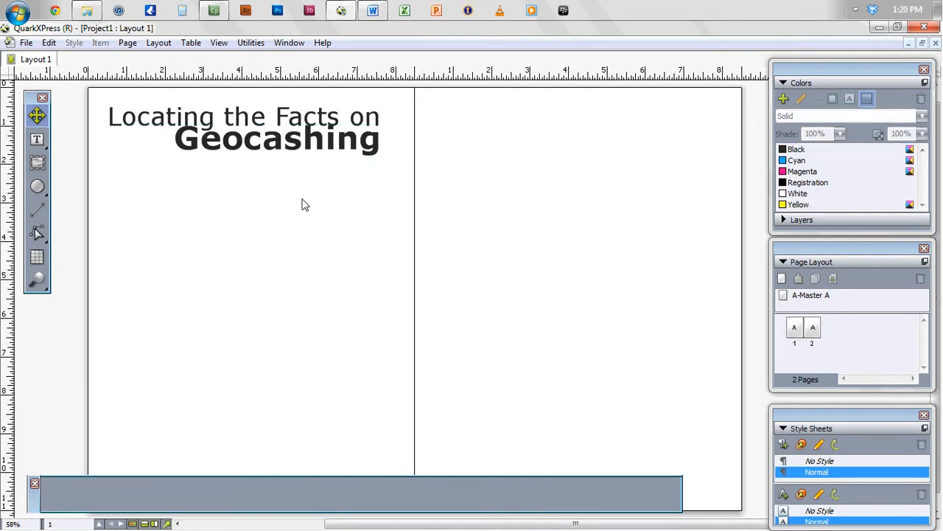
key("F7")
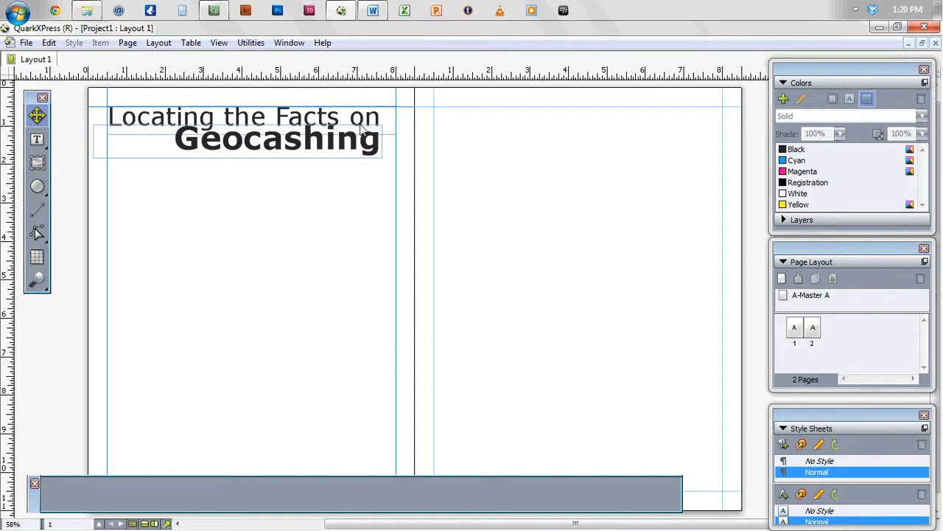
Center-align the headline line "Locating the Facts on" within its text box
left_click(297, 118)
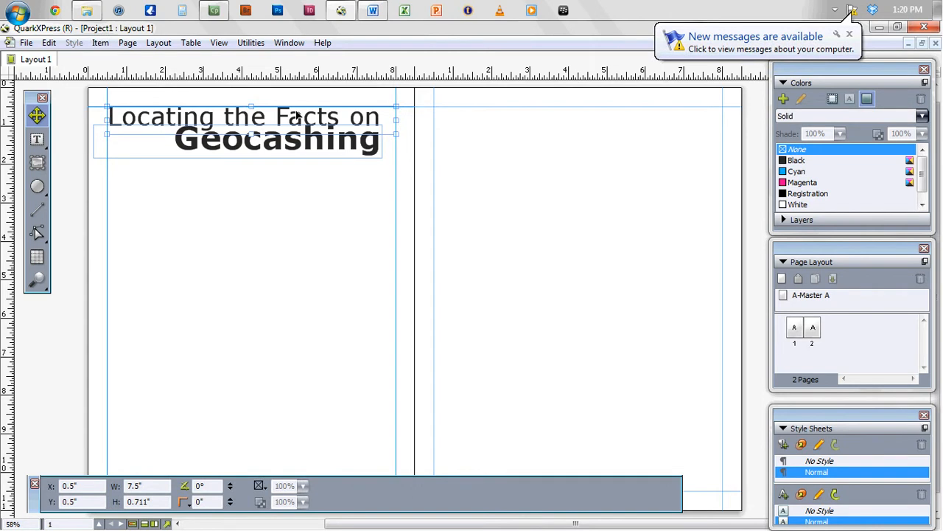
triple_click(297, 118)
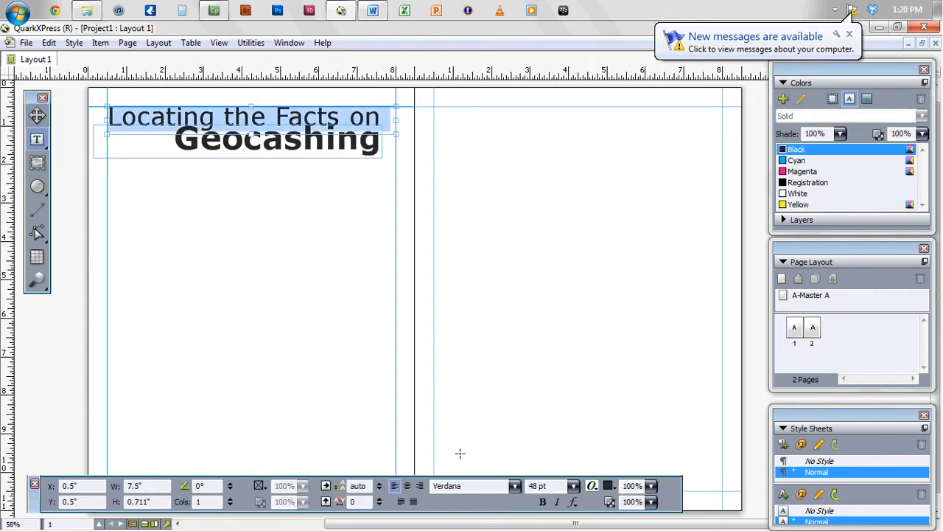
left_click(406, 486)
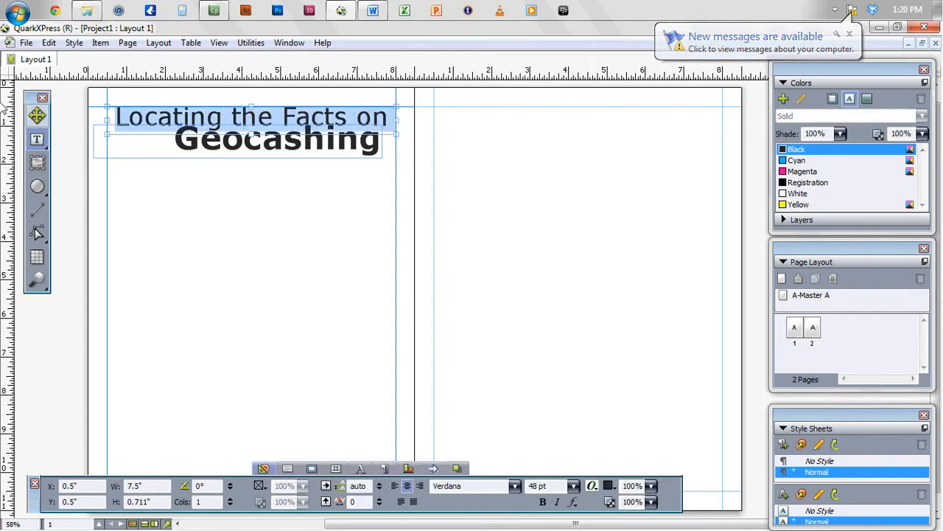
Shift the "Geocashing" box sideways to X 0.319" to line up with the end of the headline line above
left_click(37, 115)
left_click(317, 153)
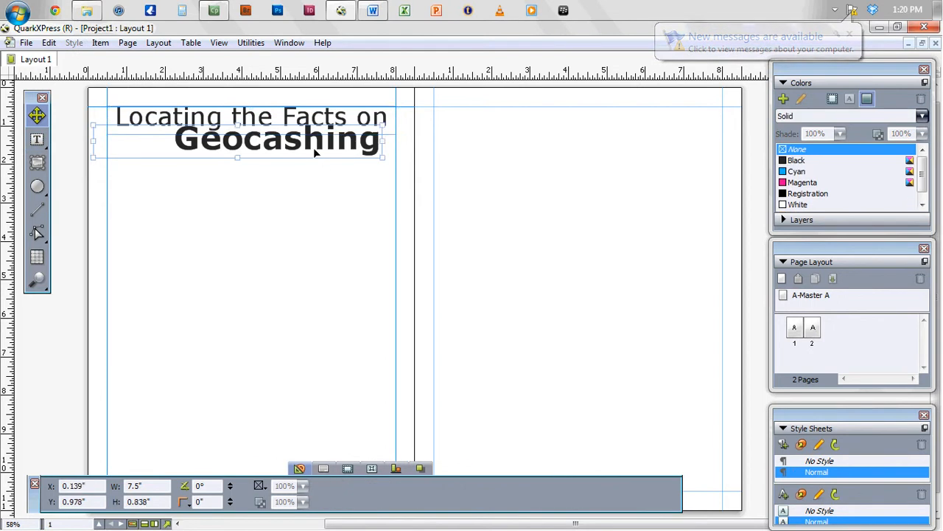
key("Right")
key("Right")
key("Right")
key("Right")
key("Right")
key("Right")
key("Right")
key("Right")
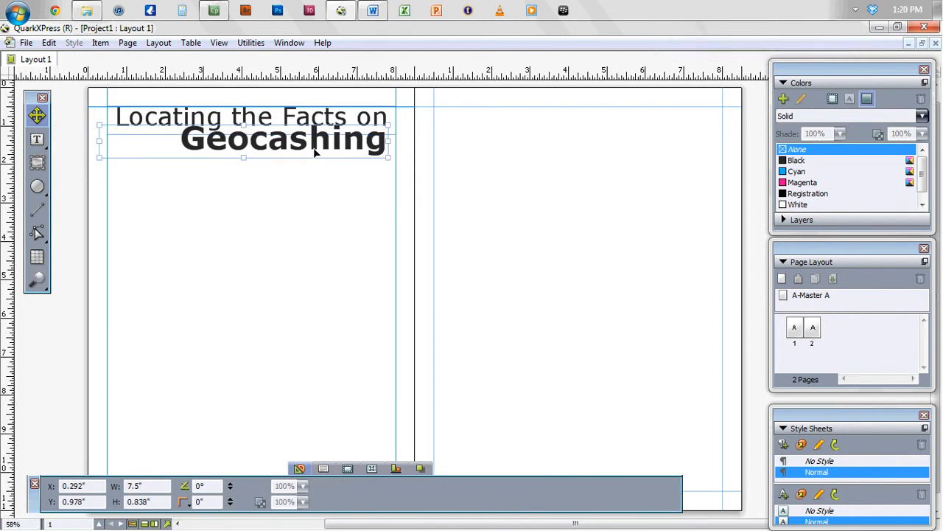
left_click(306, 207)
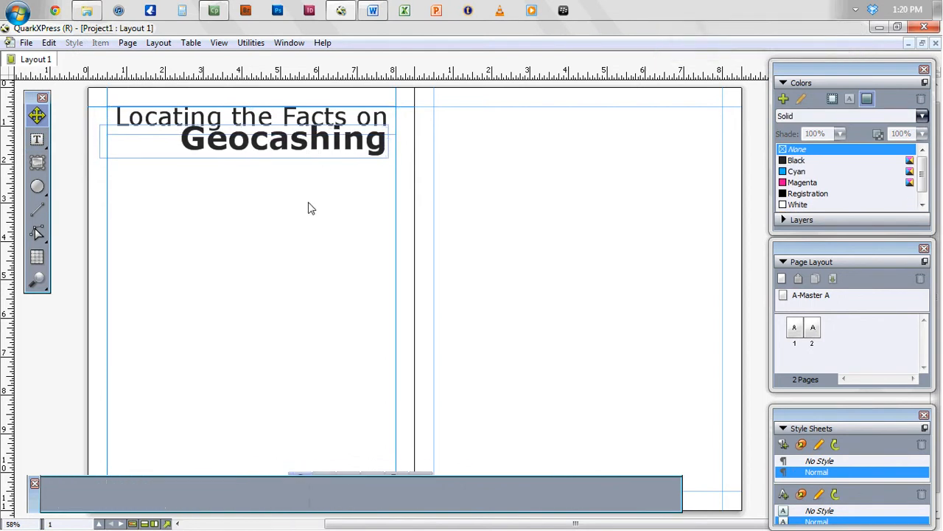
left_click(309, 151)
key("Right")
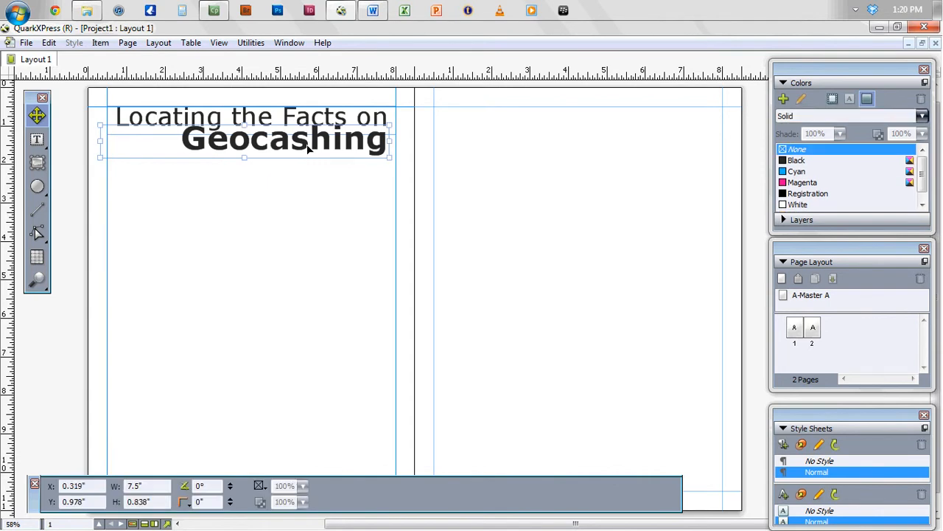
left_click(348, 188)
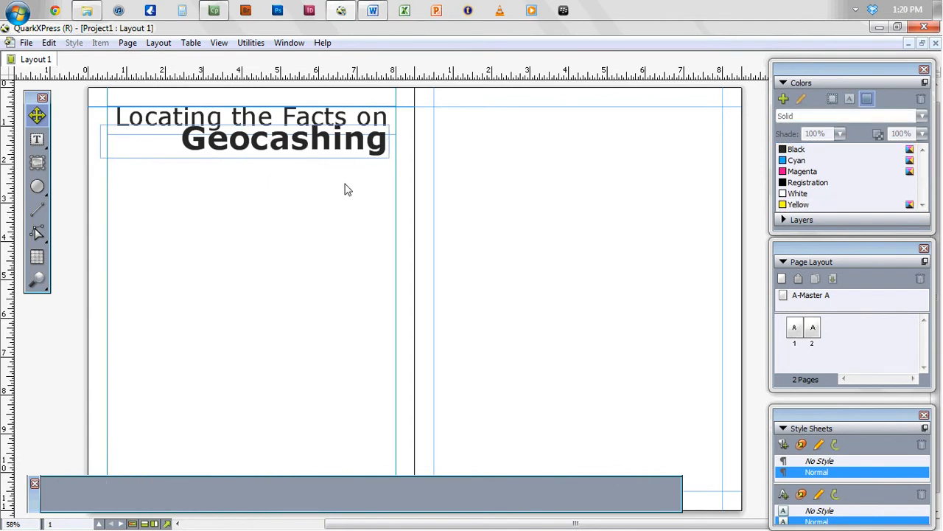
With the guides temporarily hidden, fine-tune the "Geocashing" box's position to X 0.347", Y 1.006"
key("F7")
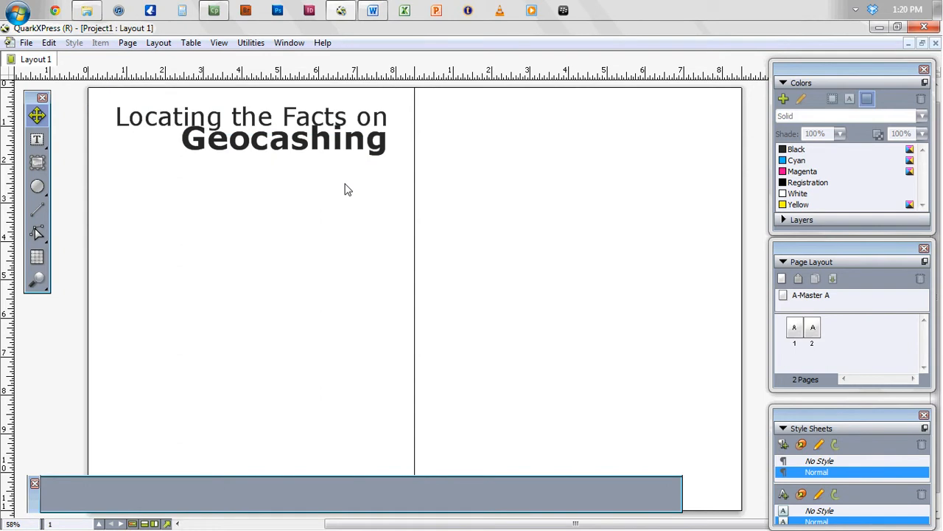
left_click(305, 145)
key("Right")
key("Right")
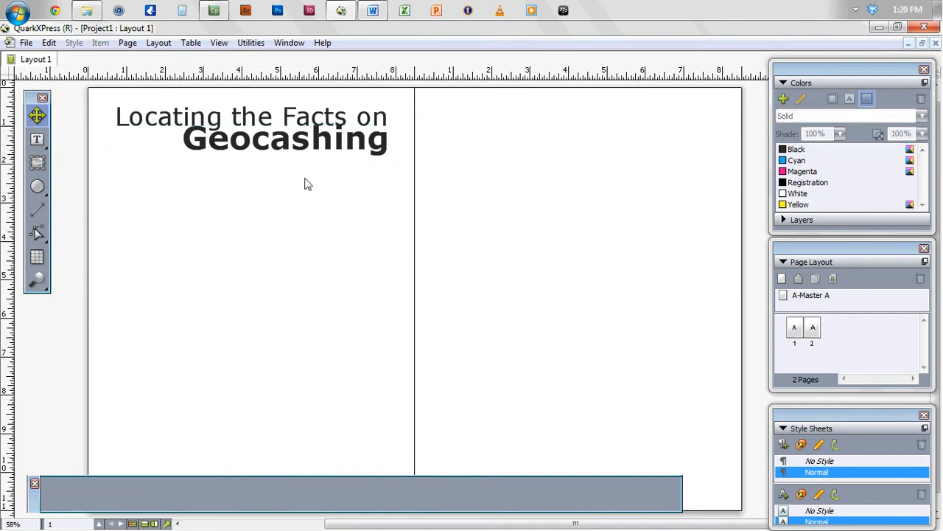
key("Down")
key("Down")
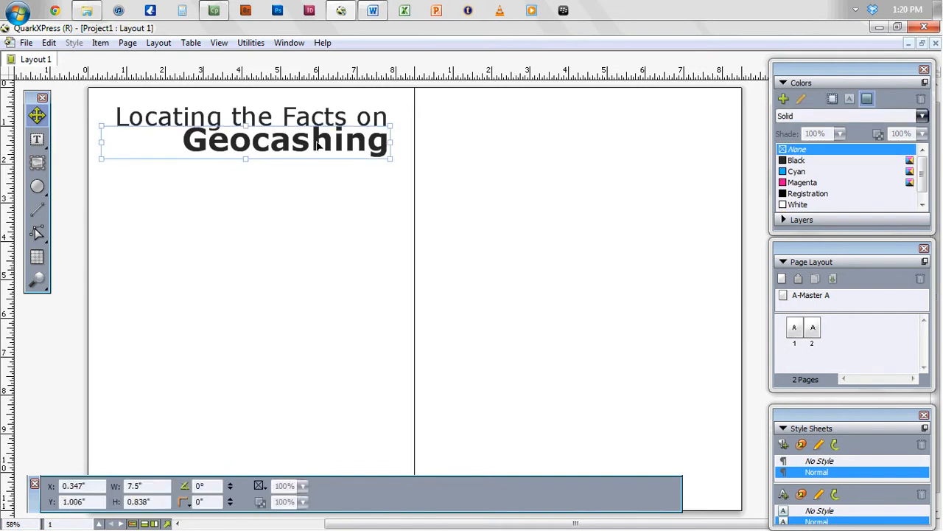
left_click(286, 200)
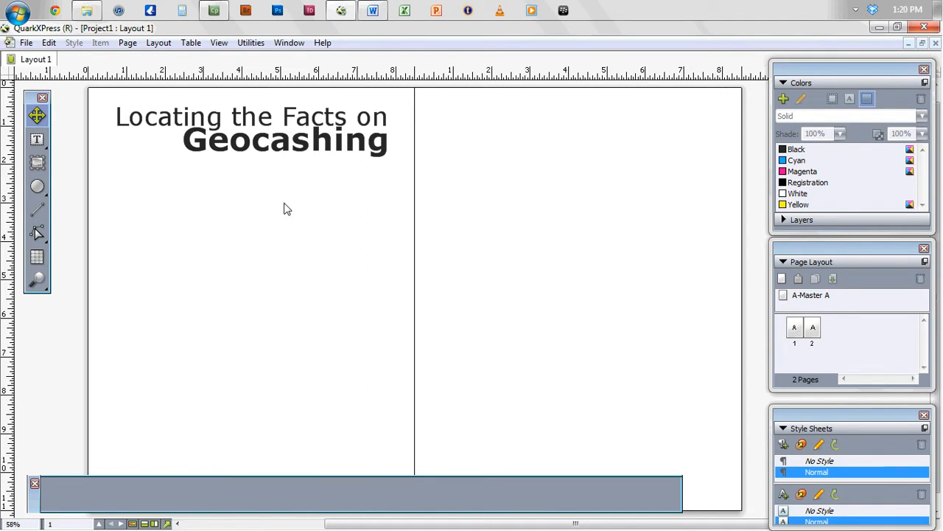
key("F7")
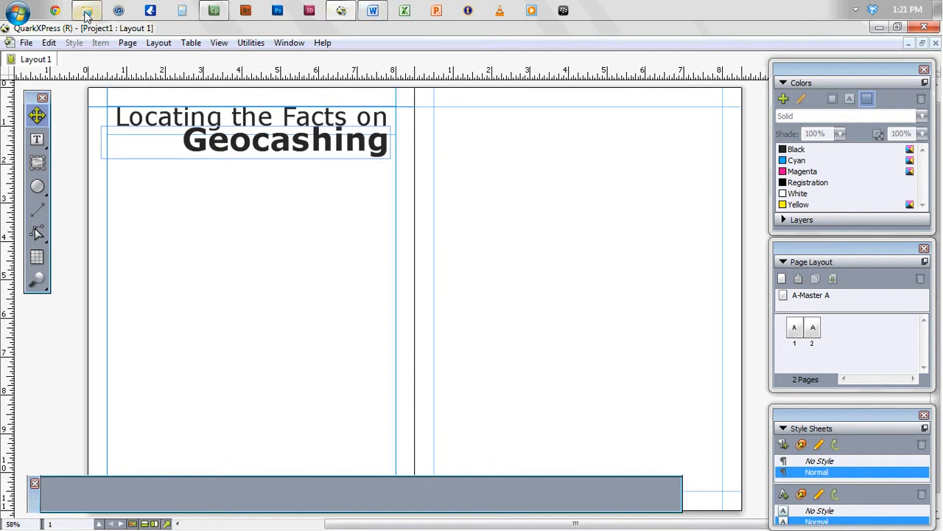
Switch to Windows Explorer, look over the photos in the Geocashing folder, and return to the QuarkXPress layout
mouse_move(87, 11)
left_click(132, 70)
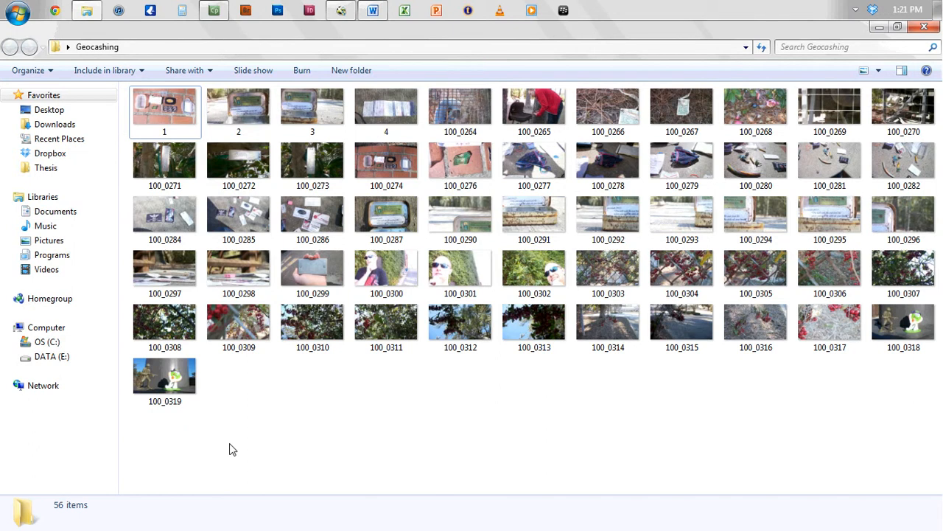
left_click(881, 28)
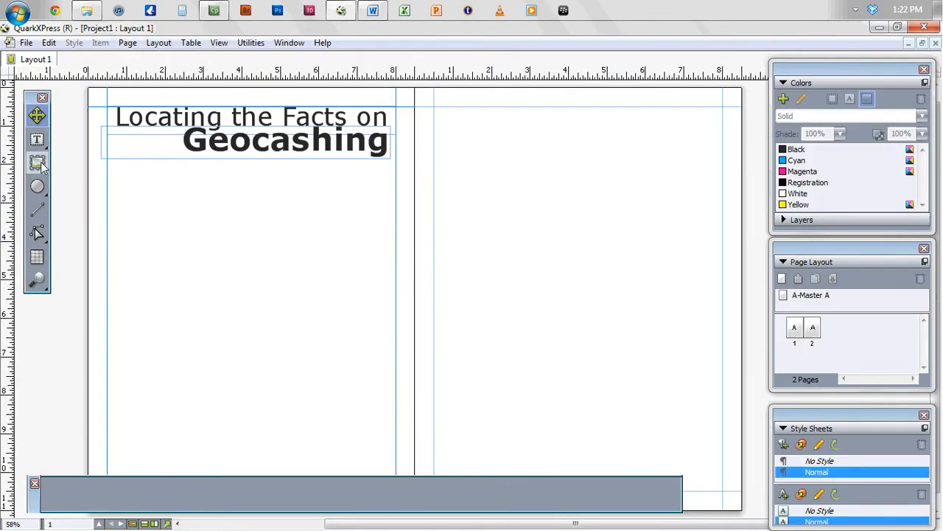
Draw a picture box about 7.5" by 6" between the margins beneath the headline and import picture "3" from the Geocashing folder
left_click(38, 163)
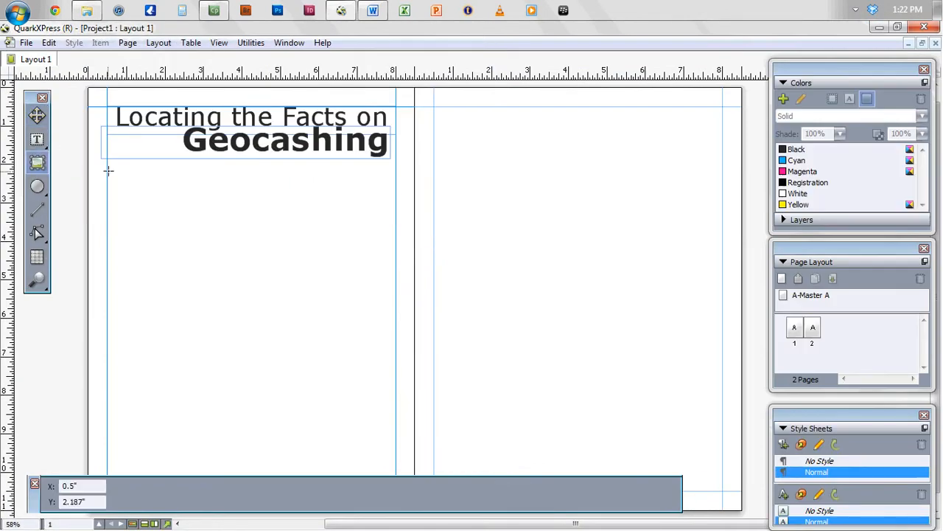
left_click_drag(108, 168, 396, 398)
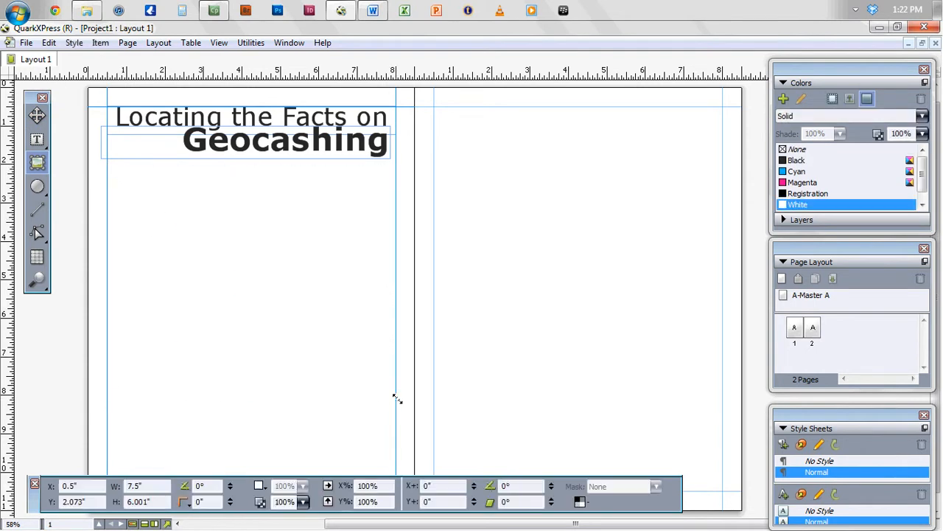
right_click(197, 279)
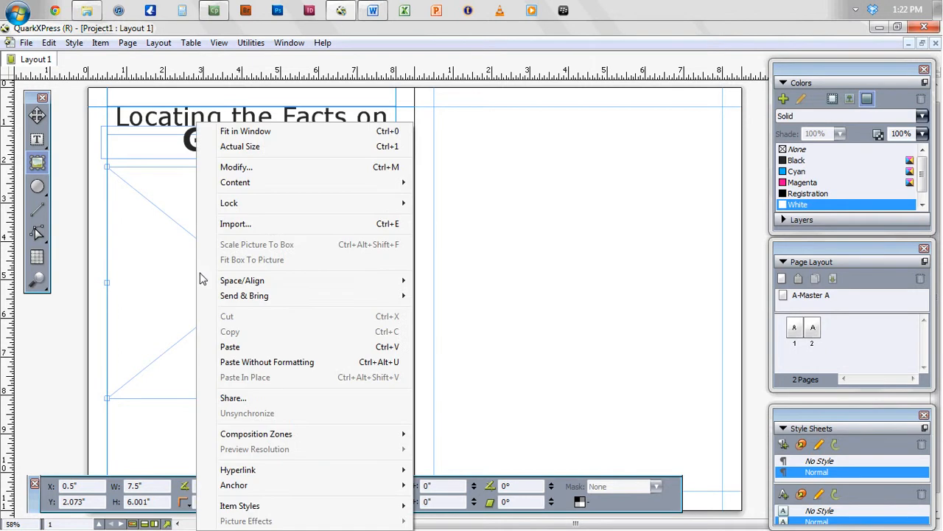
left_click(231, 229)
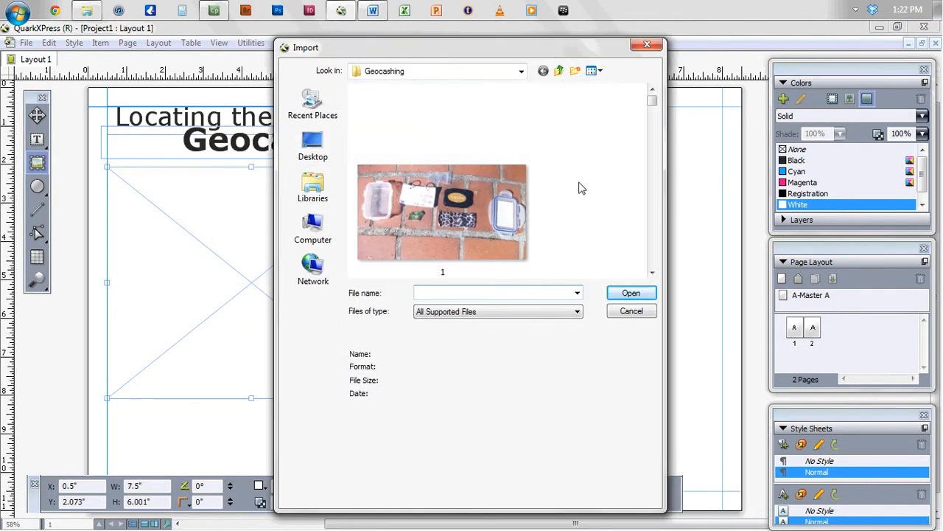
left_click(652, 272)
left_click(653, 273)
left_click(652, 273)
left_click(653, 89)
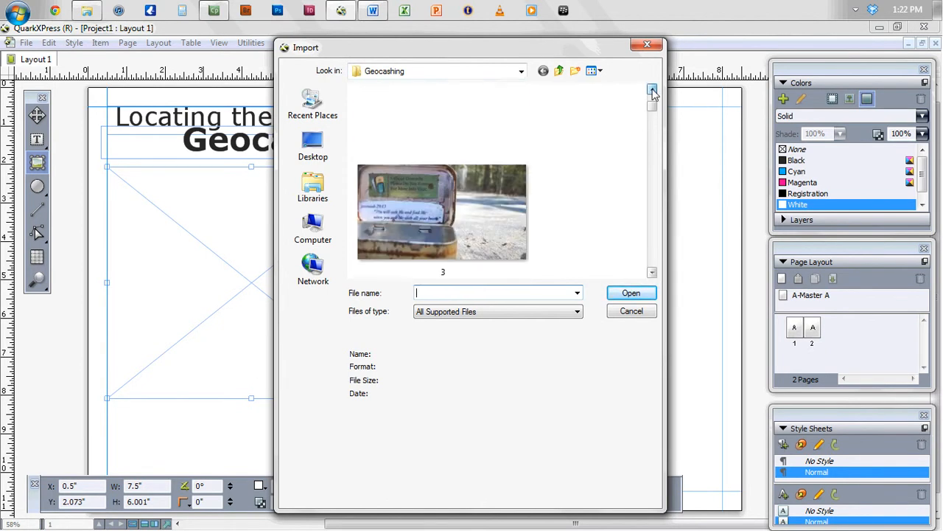
double_click(473, 210)
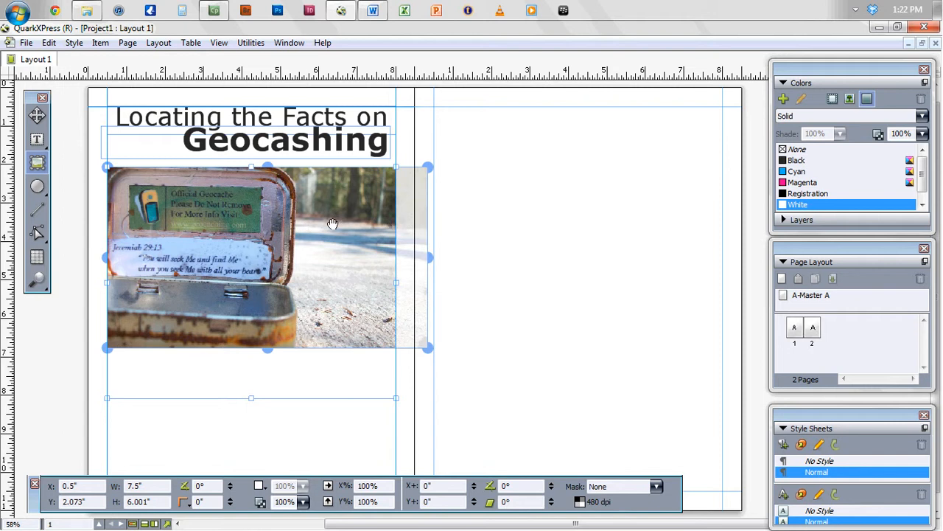
Try enlarging the picture to about 128.7% and scaling it proportionally to fit inside its box
left_click_drag(427, 347, 486, 381)
left_click_drag(499, 387, 520, 398)
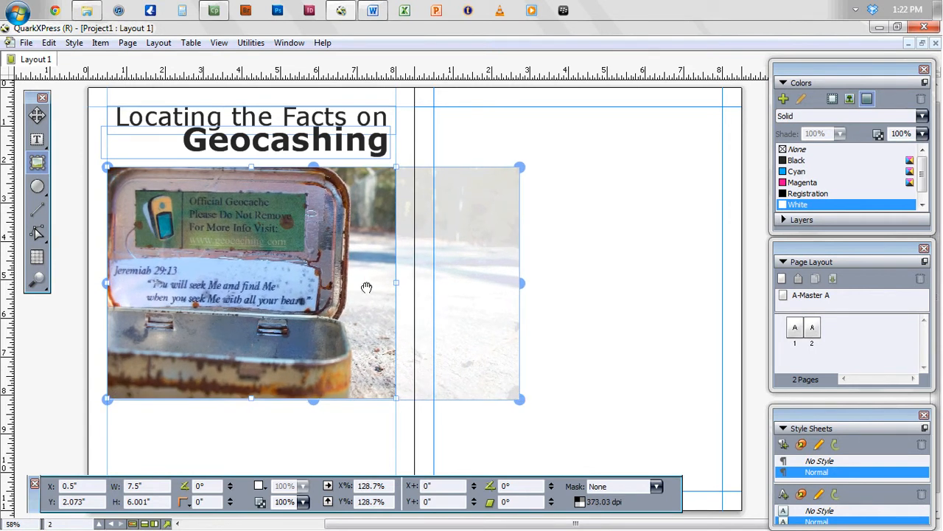
right_click(371, 252)
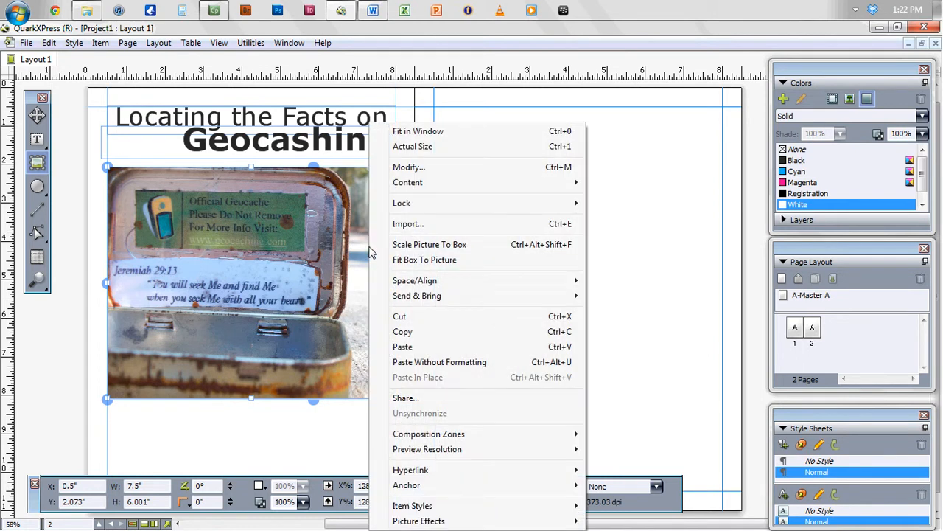
left_click(449, 252)
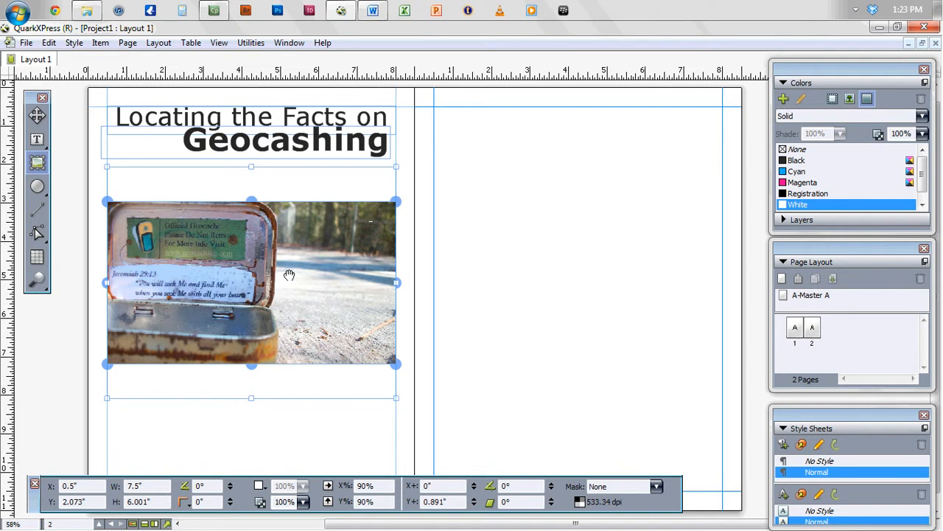
Move the picture to the top of its box and enlarge it proportionally to about 129% to fill the box
left_click_drag(297, 260, 296, 222)
left_click_drag(397, 330, 502, 392)
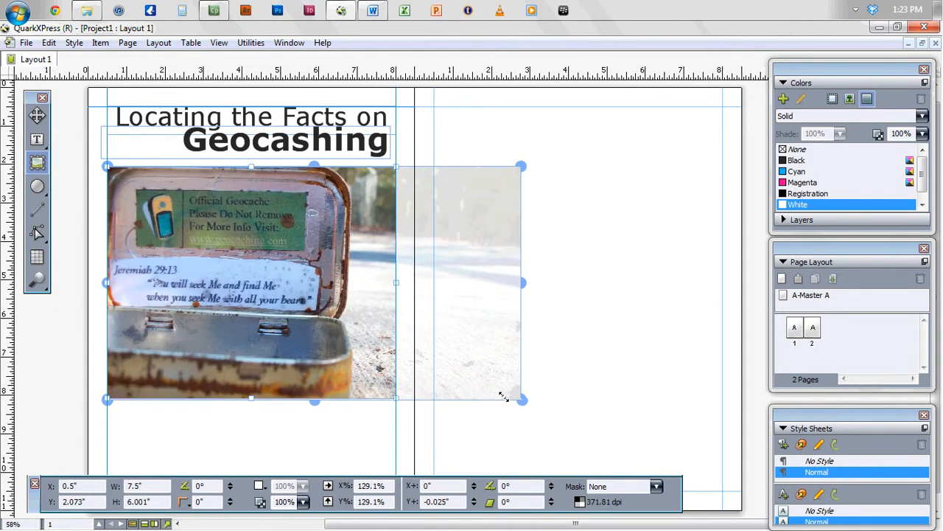
left_click(636, 352)
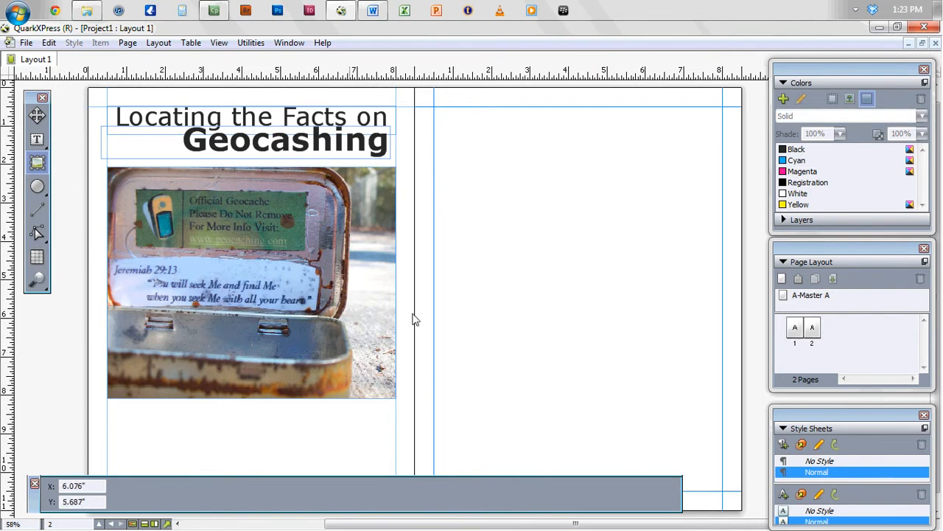
Nudge the picture box up closer to the headline, to about 1.95" from the page top, and hide the guides
left_click(37, 115)
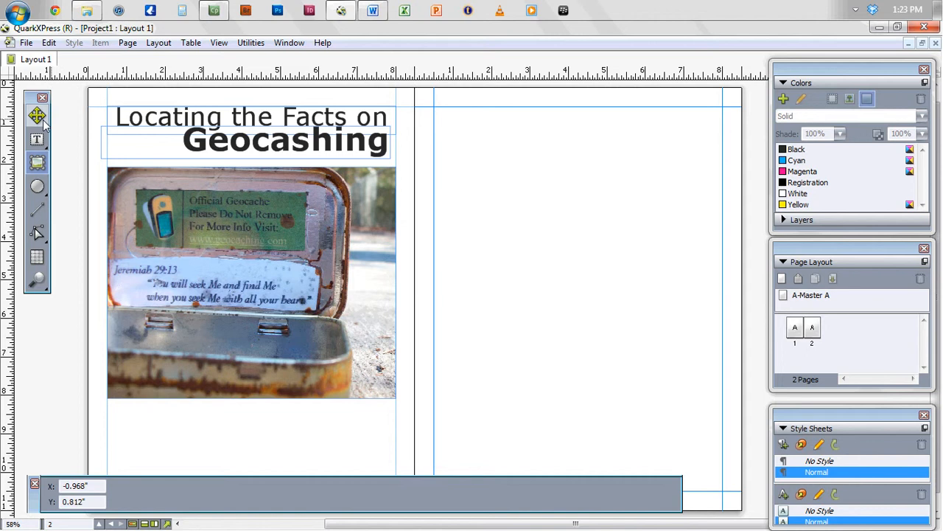
left_click(209, 239)
key("Up")
key("Up")
key("Up")
key("Up")
key("Up")
key("Up")
key("Up")
key("Up")
key("Up")
left_click(629, 379)
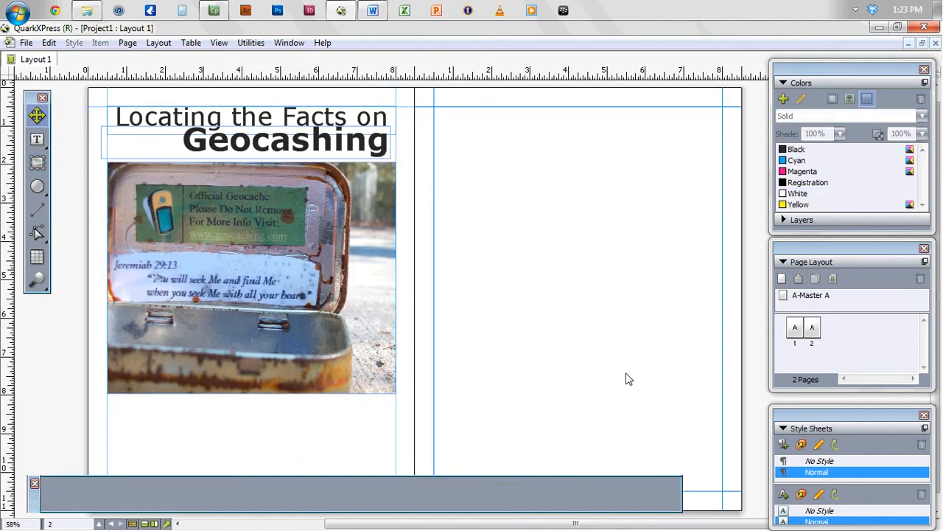
key("F7")
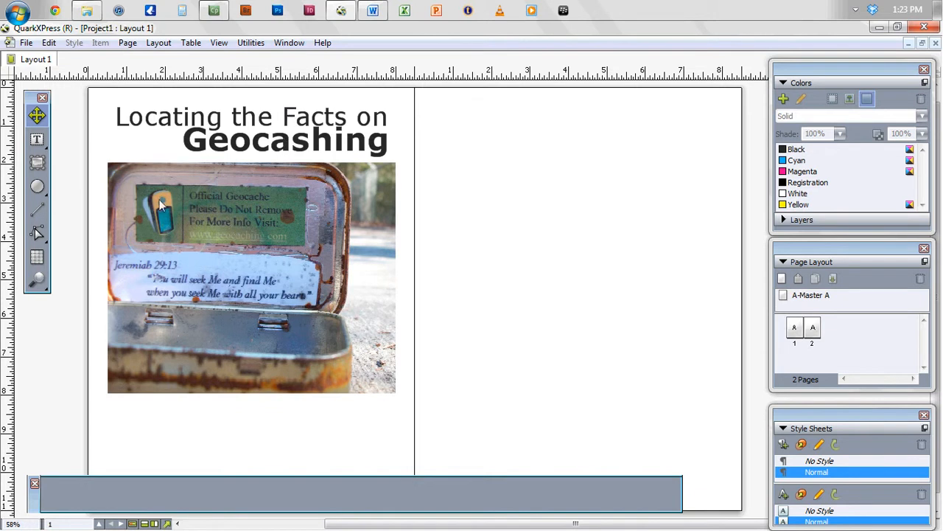
Give the picture box a thin solid black frame and show the guides again
left_click(192, 250)
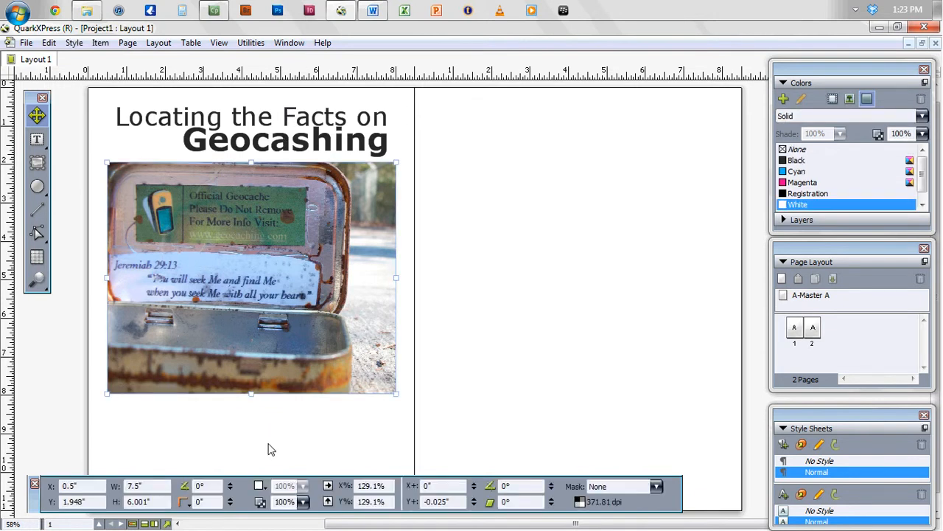
left_click(37, 116)
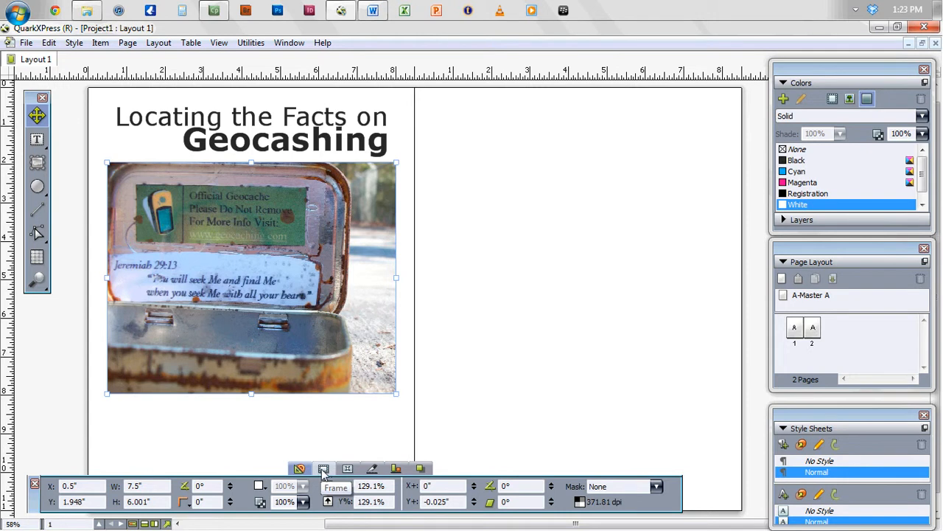
left_click(323, 468)
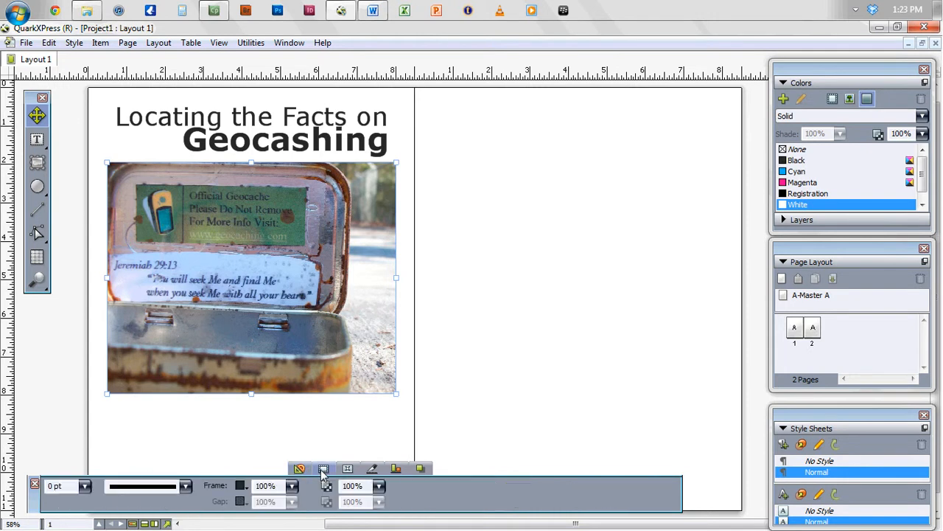
left_click(84, 486)
left_click(62, 432)
left_click(61, 403)
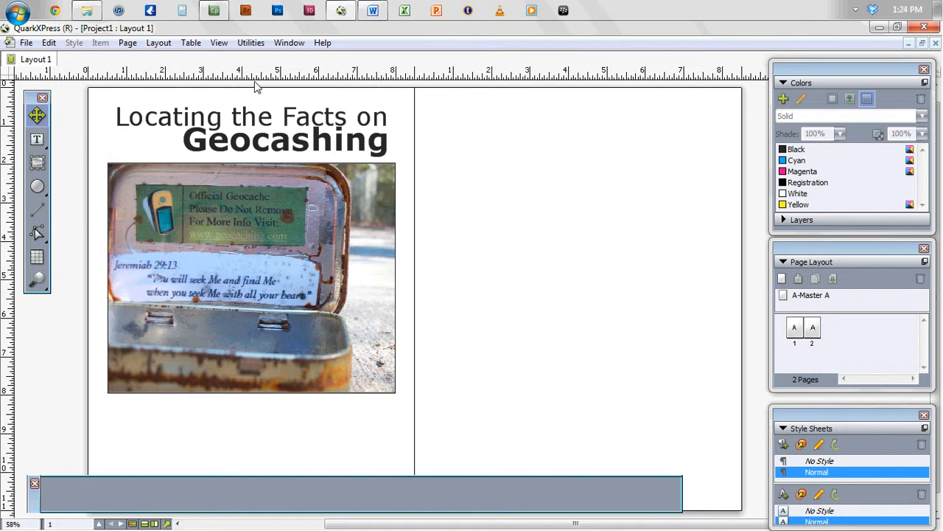
key("F7")
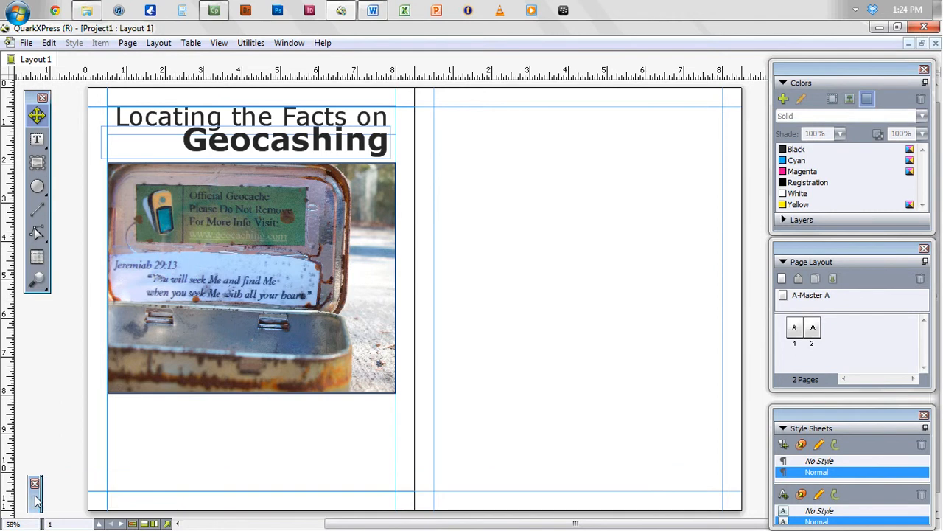
Draw a text box about 7.5" by 2.25" beneath the photo and fill it with the full text copied from the Word document Geocaching 3
left_click(37, 139)
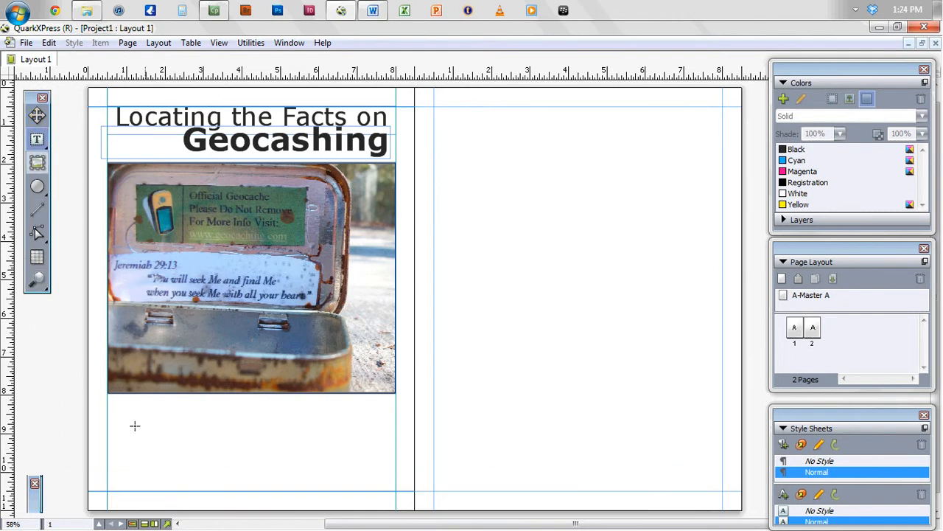
left_click_drag(106, 404, 396, 491)
left_click(374, 11)
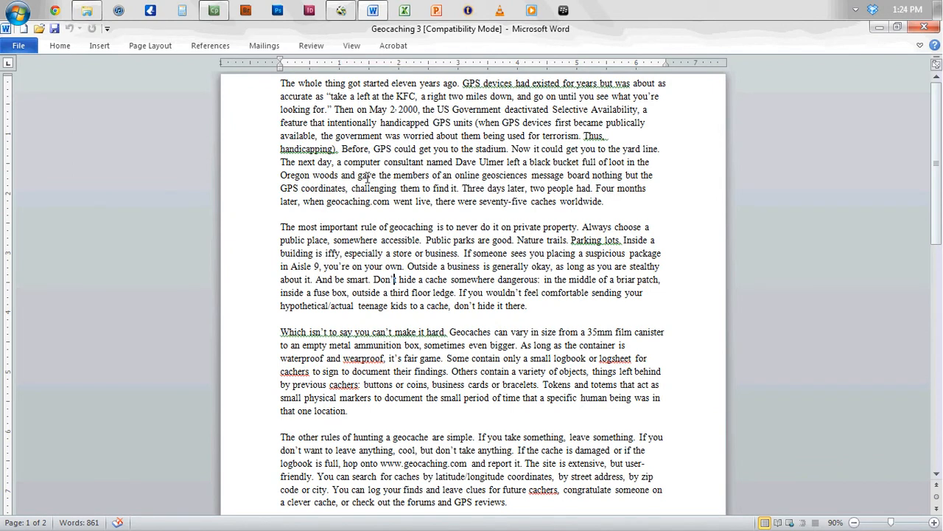
key("ctrl+a")
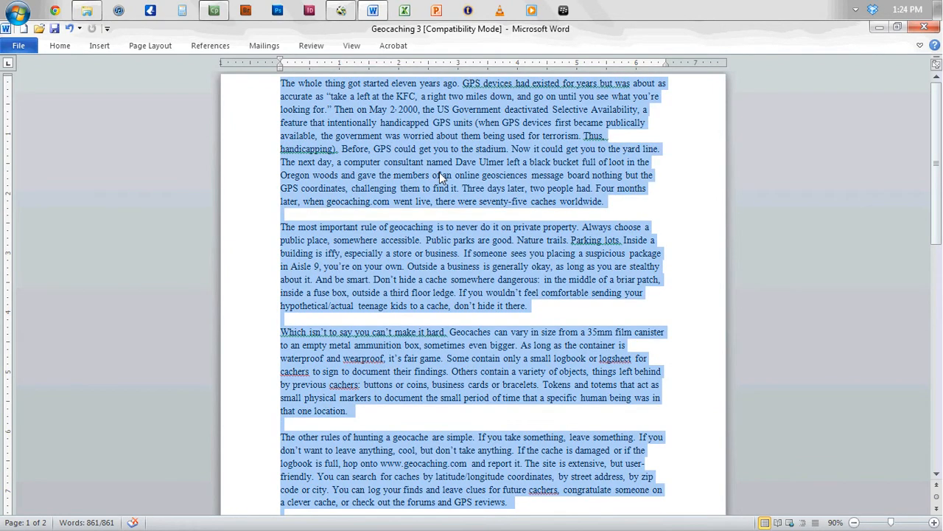
left_click(340, 10)
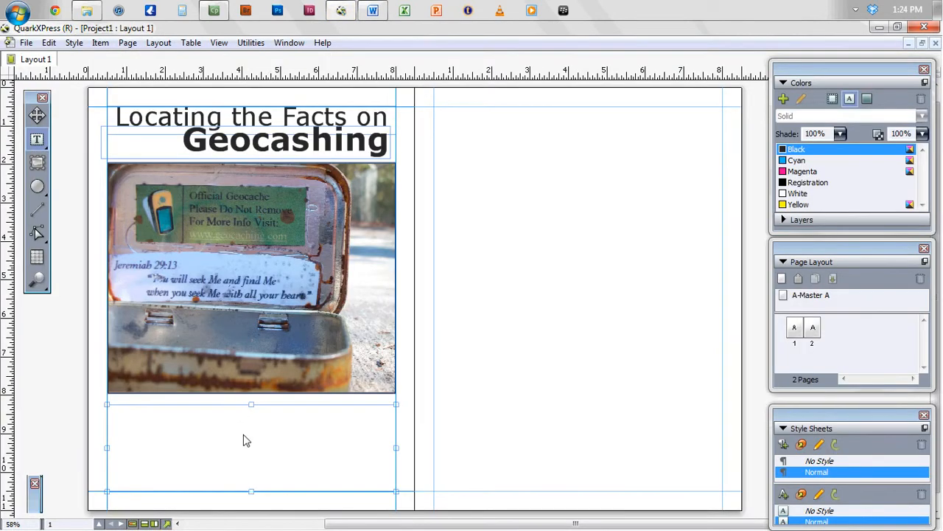
key("ctrl+v")
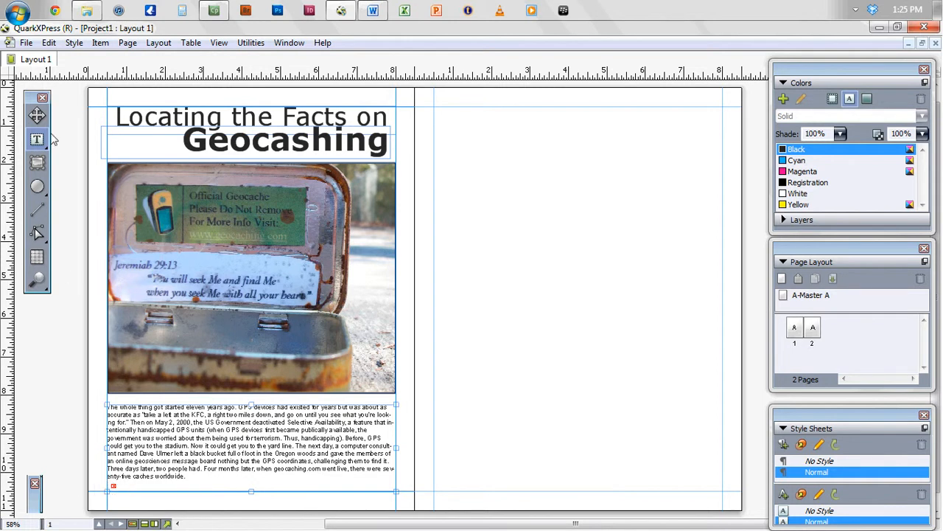
Draw a text box across the margins on the upper part of page 2 and link the page 1 article text box to it
left_click_drag(434, 107, 723, 388)
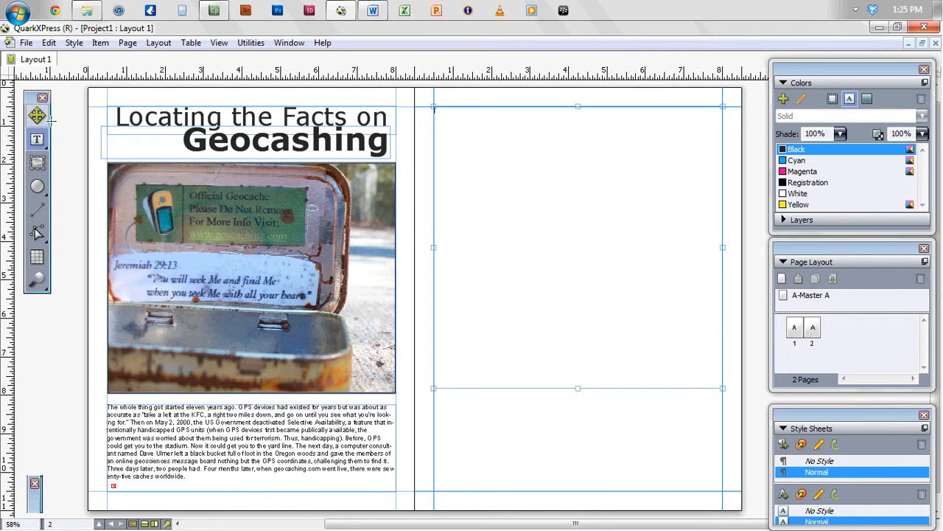
left_click(39, 143)
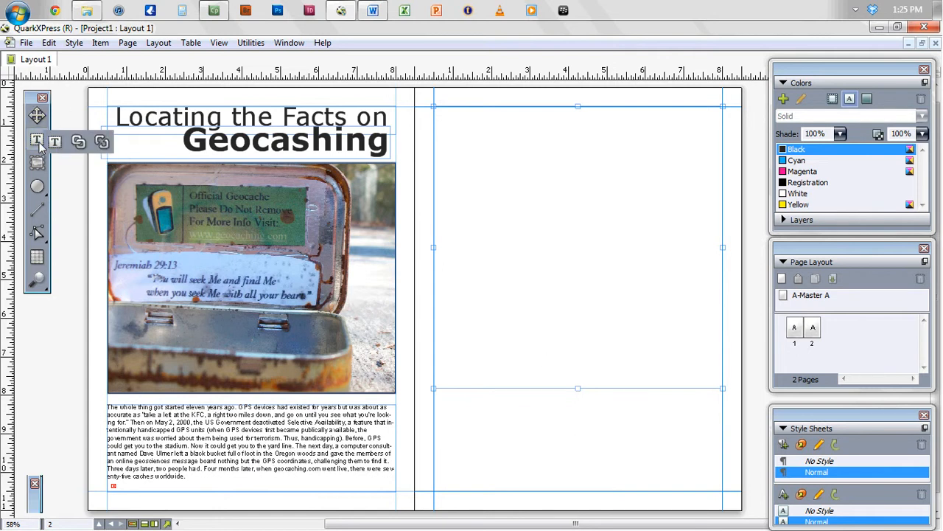
left_click(79, 143)
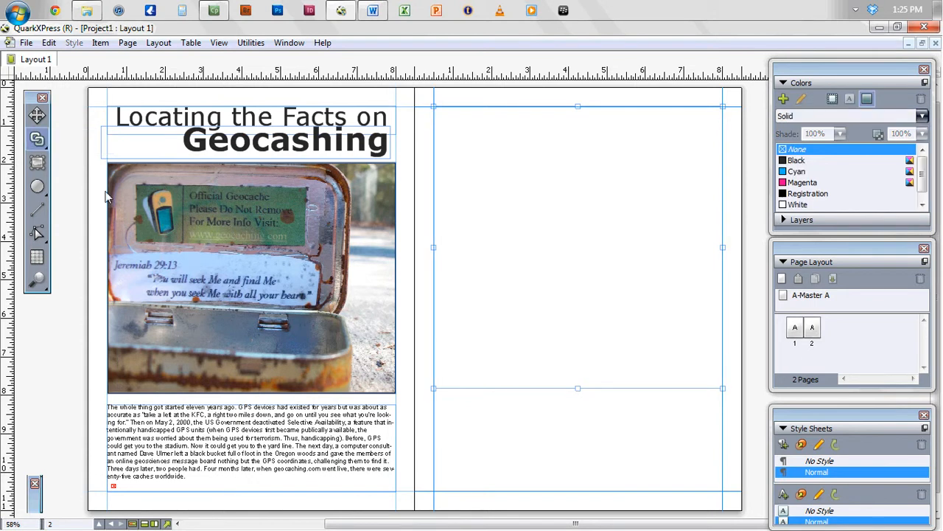
left_click(328, 437)
left_click(547, 289)
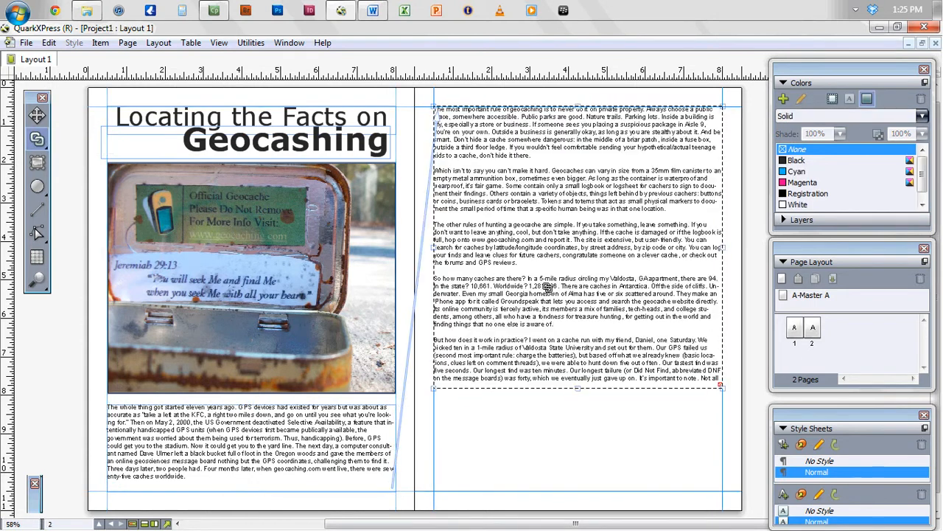
left_click(37, 115)
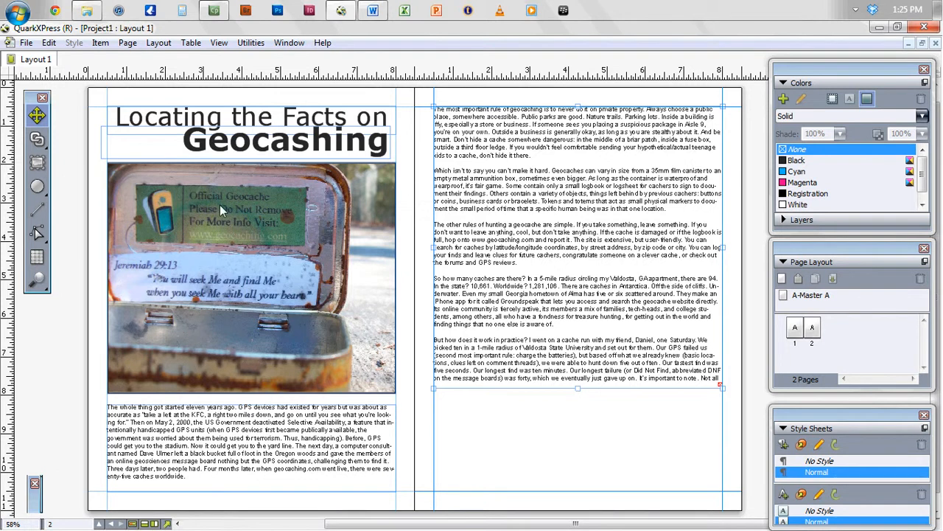
Set the font of the entire linked article text to Georgia
left_click(160, 444)
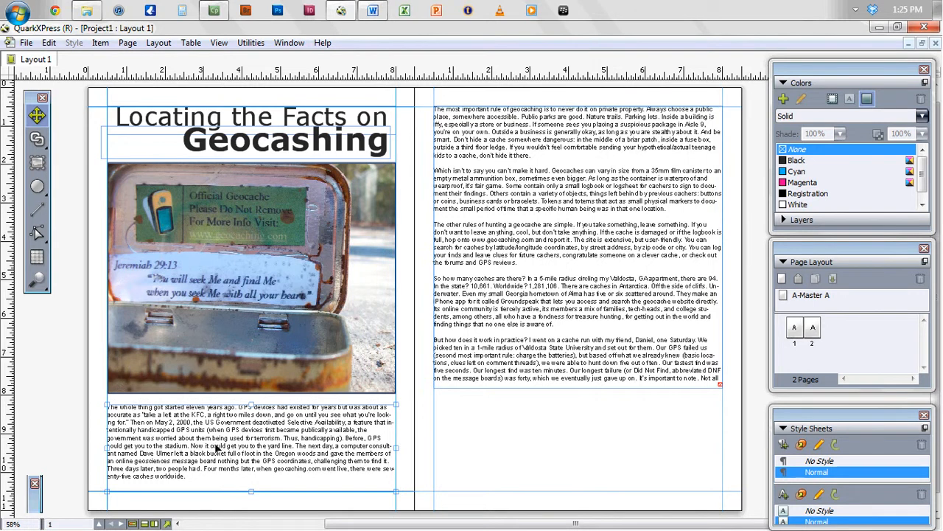
double_click(281, 437)
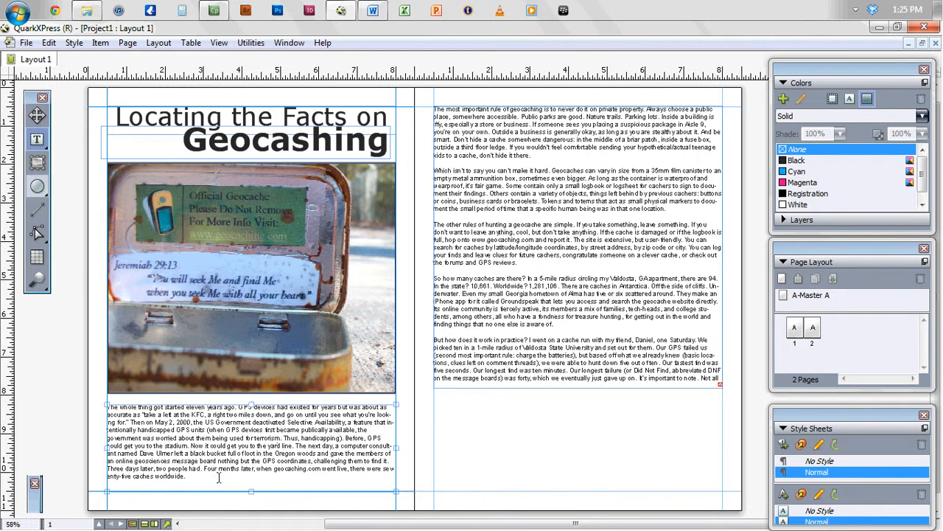
key("ctrl+a")
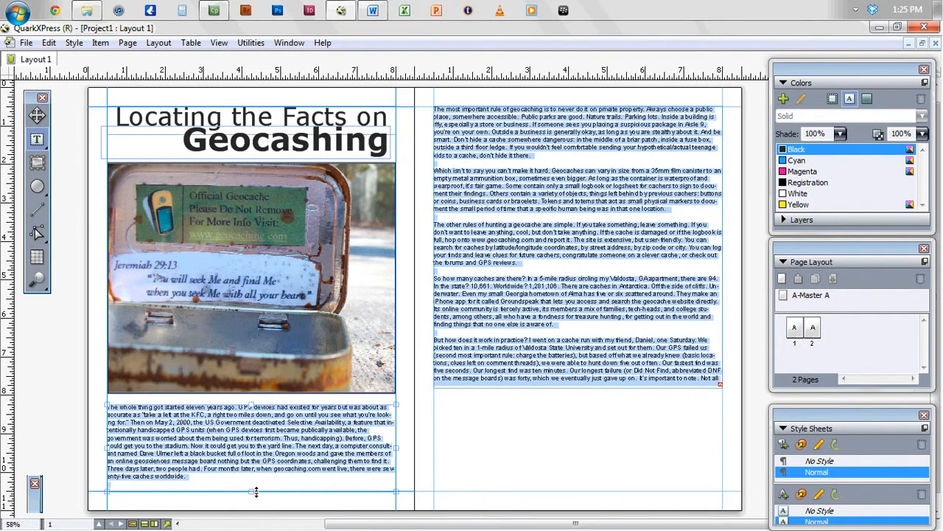
left_click(39, 502)
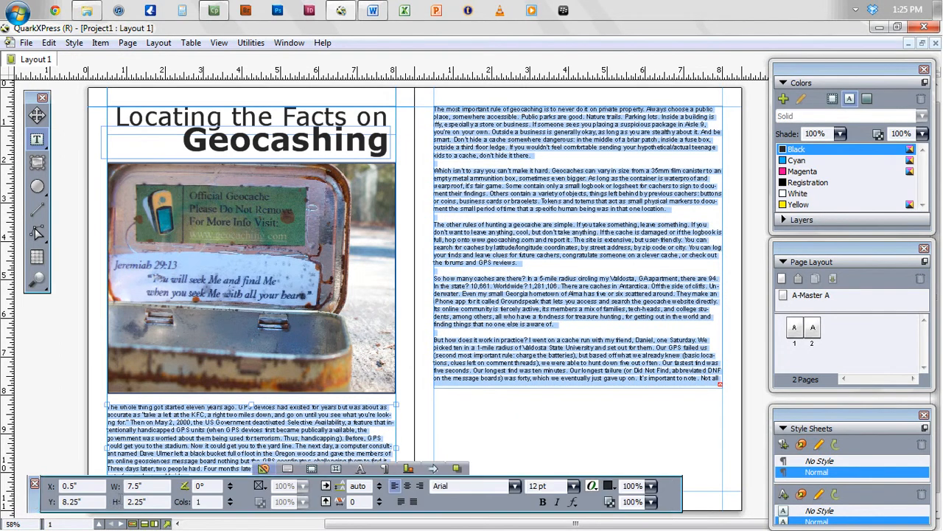
double_click(470, 488)
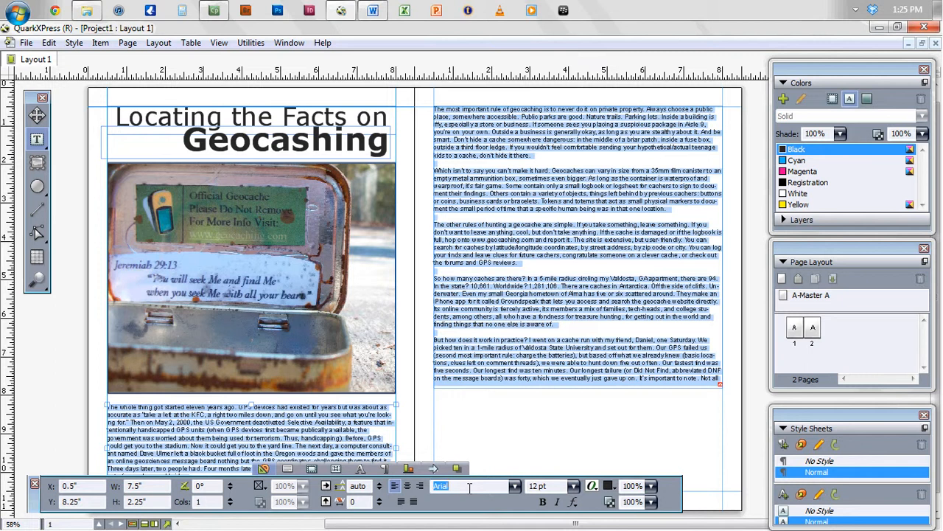
type("Georgia")
key("Return")
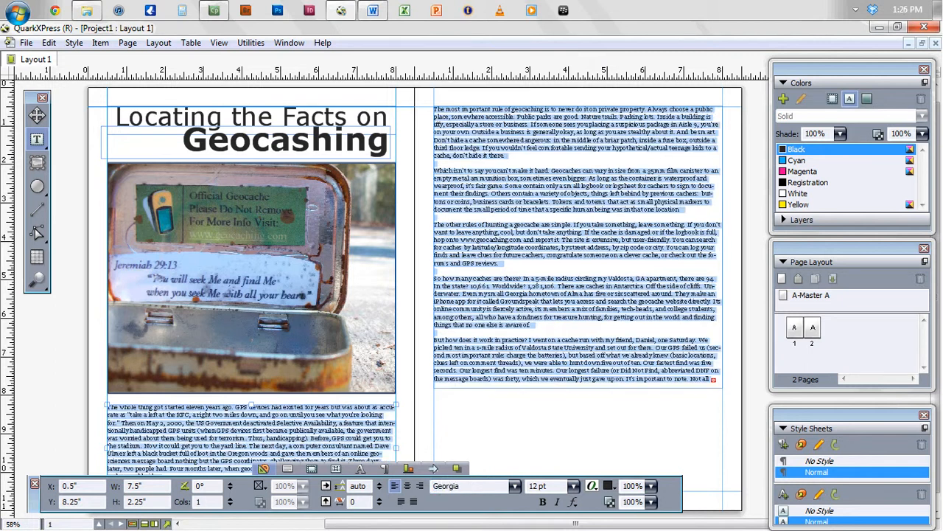
key("Up")
double_click(465, 486)
type("Georgia")
key("Return")
Set the leading of the whole article text to 17 pt and deselect the text
left_click(379, 489)
left_click(379, 488)
left_click(380, 489)
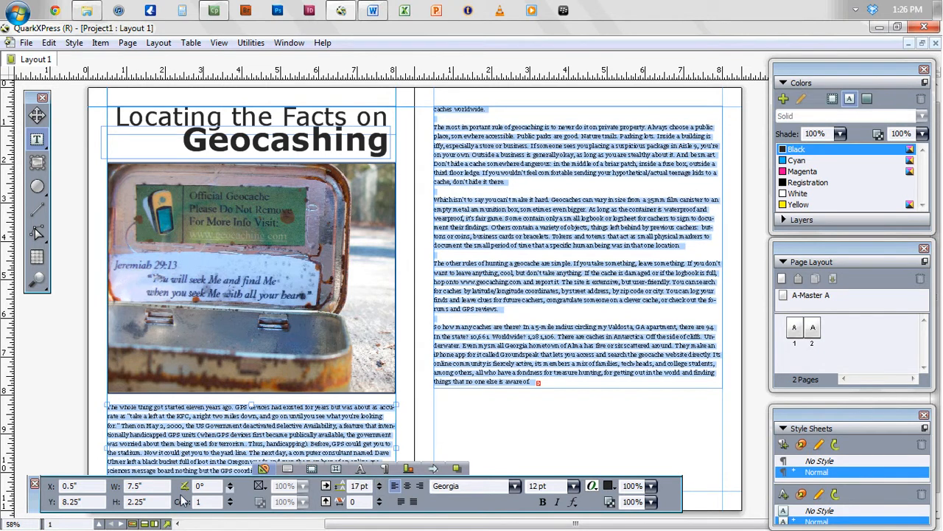
double_click(34, 499)
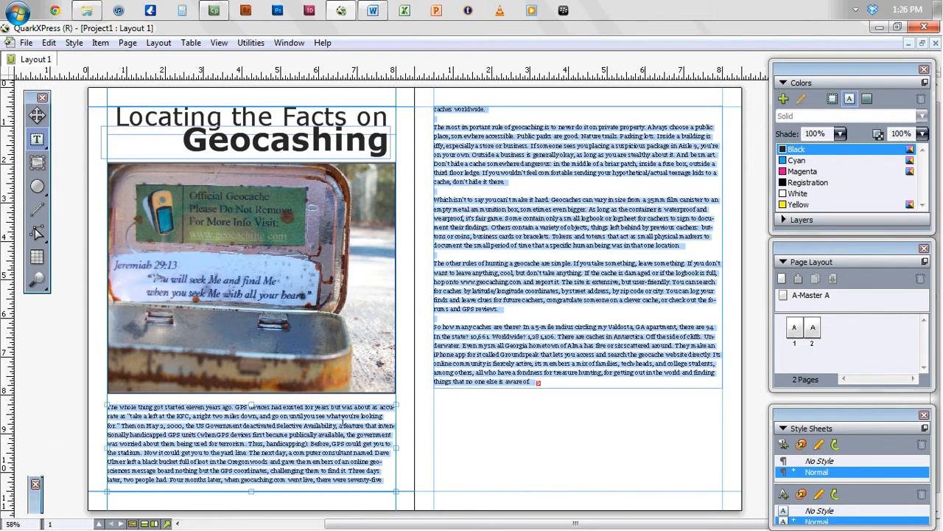
left_click(254, 426)
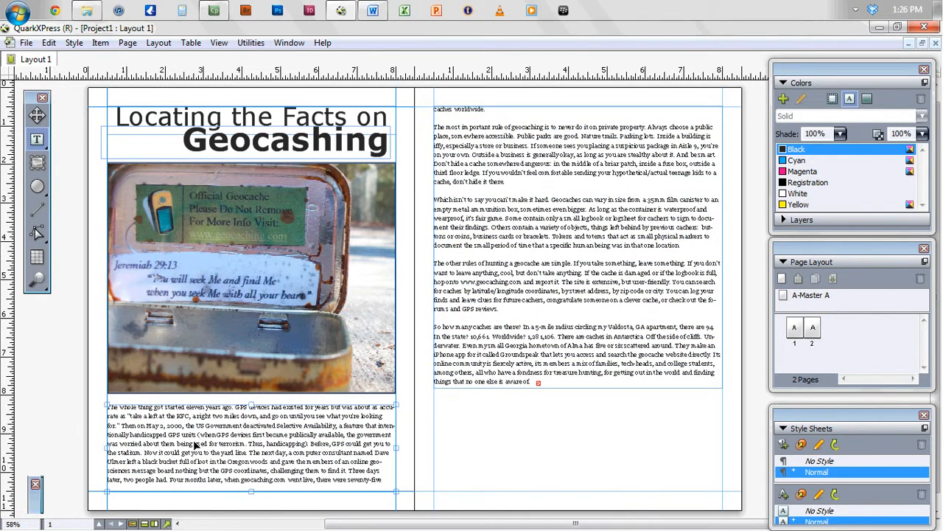
View the layout at 100% and apply a one-character, three-line drop cap to the article's first paragraph
key("ctrl+1")
left_click_drag(444, 526, 466, 525)
scroll(466, 501, "up", 1)
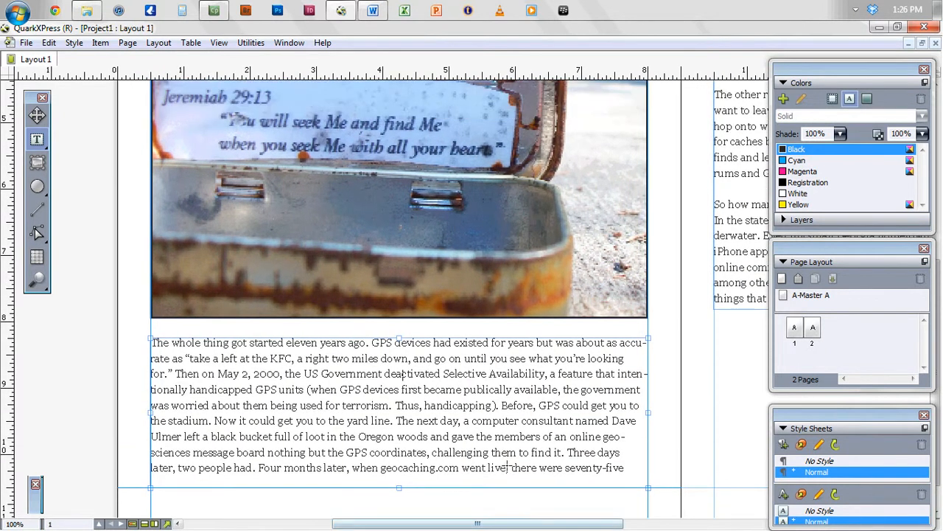
scroll(496, 465, "down", 1)
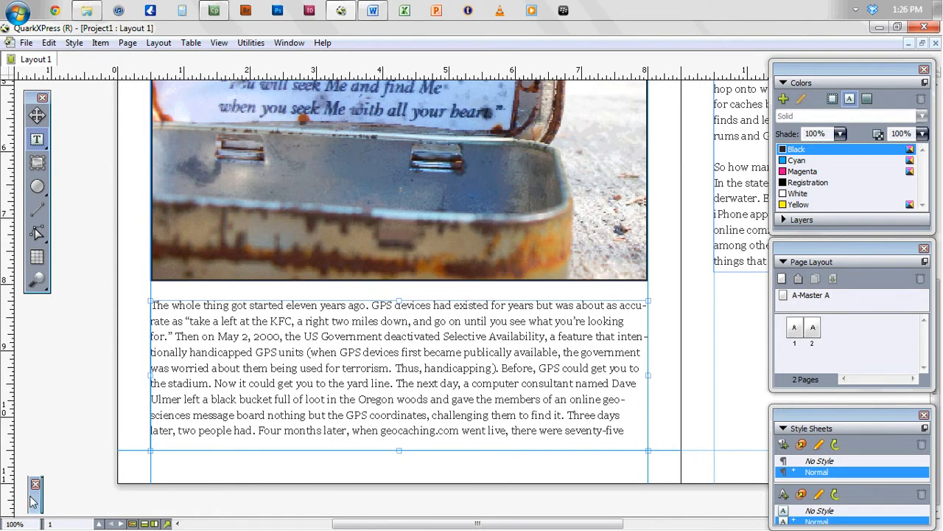
mouse_move(35, 501)
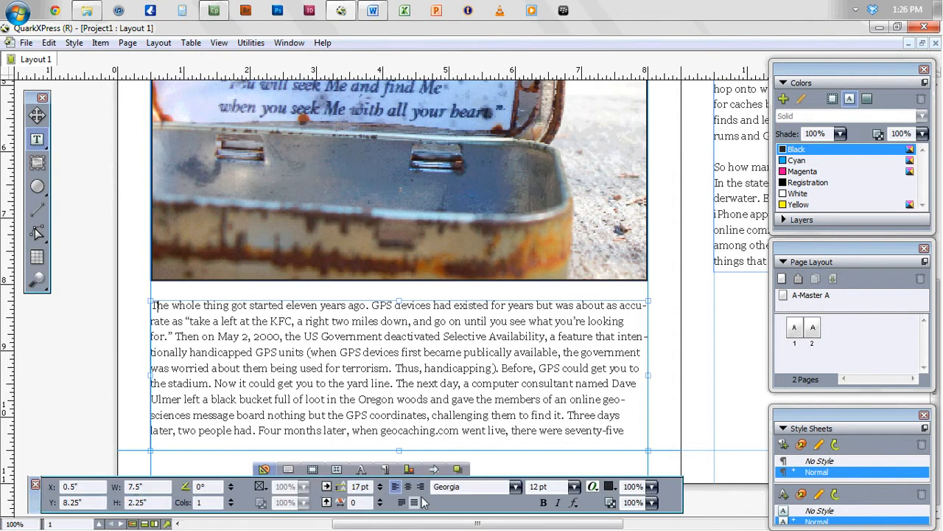
left_click(386, 469)
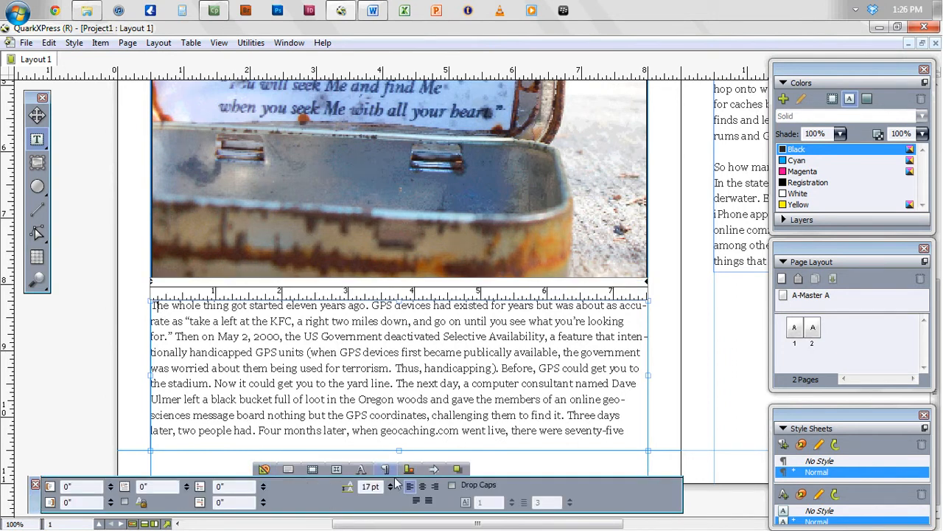
left_click(453, 485)
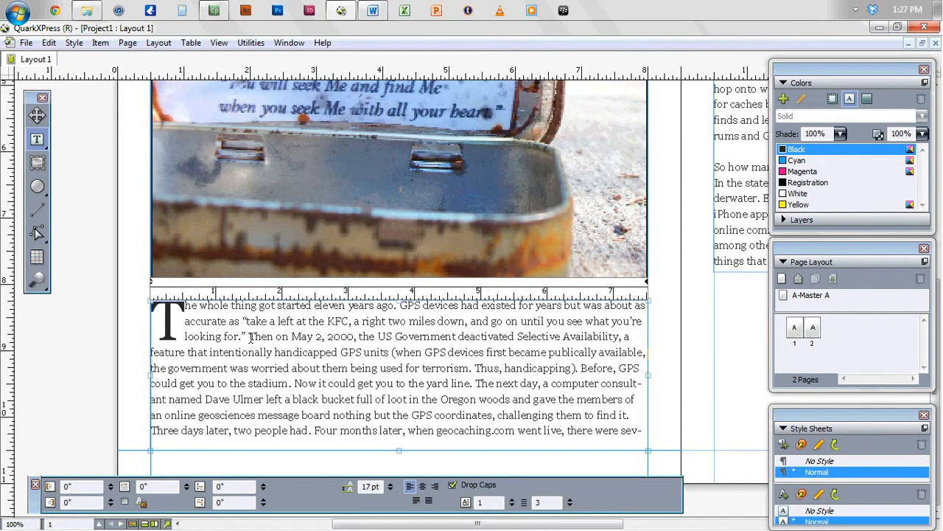
Split the first paragraph before "Then on May 2, 2000" with a blank line and remove the drop cap from the new paragraph
left_click(251, 337)
key("Return")
key("Return")
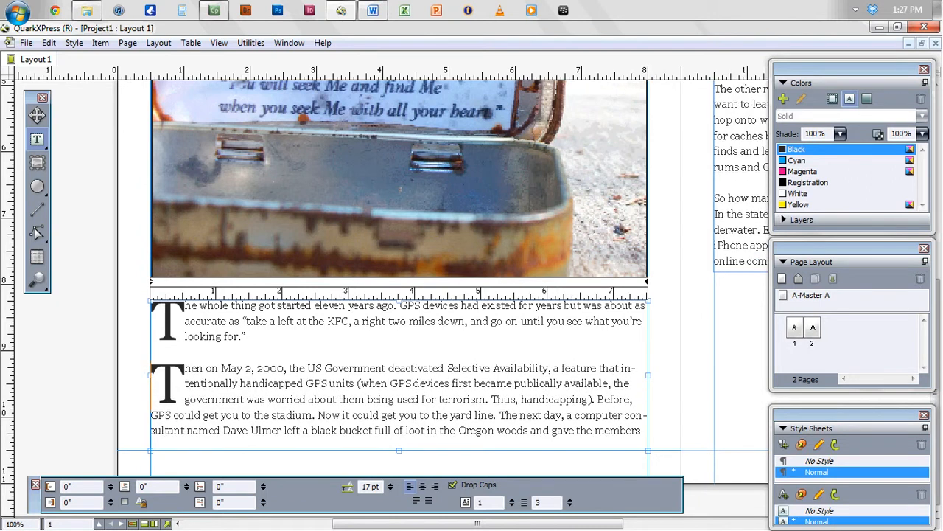
left_click(204, 370)
left_click(452, 486)
Set the whole opening paragraph, including its drop cap, to 18 pt
left_click(261, 336)
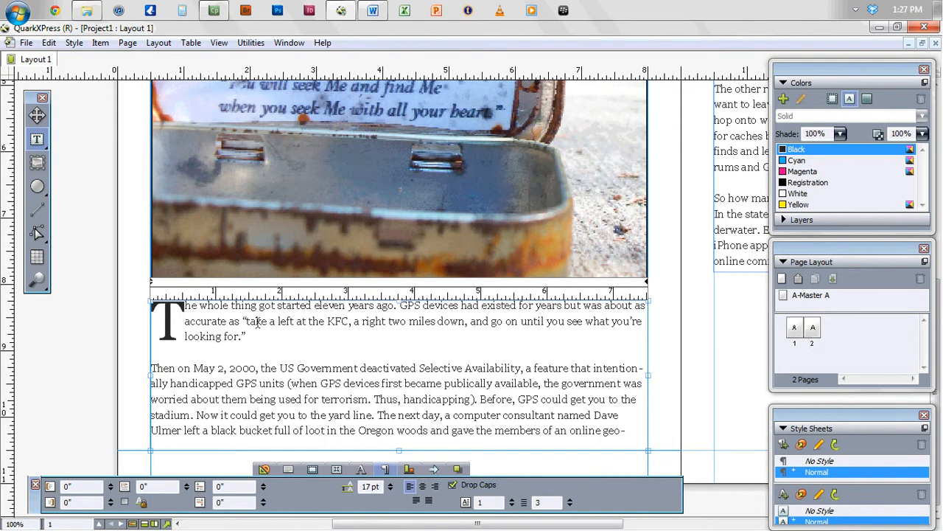
left_click_drag(249, 337, 186, 314)
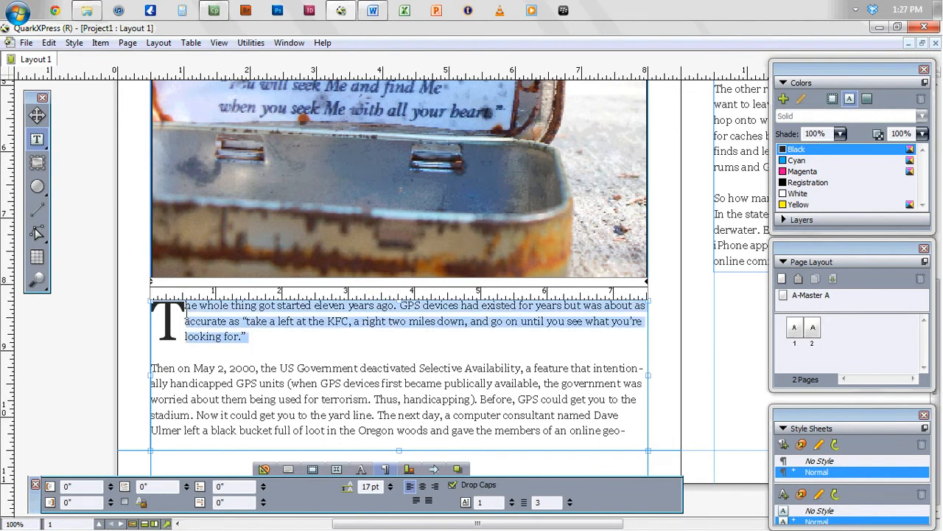
left_click(263, 469)
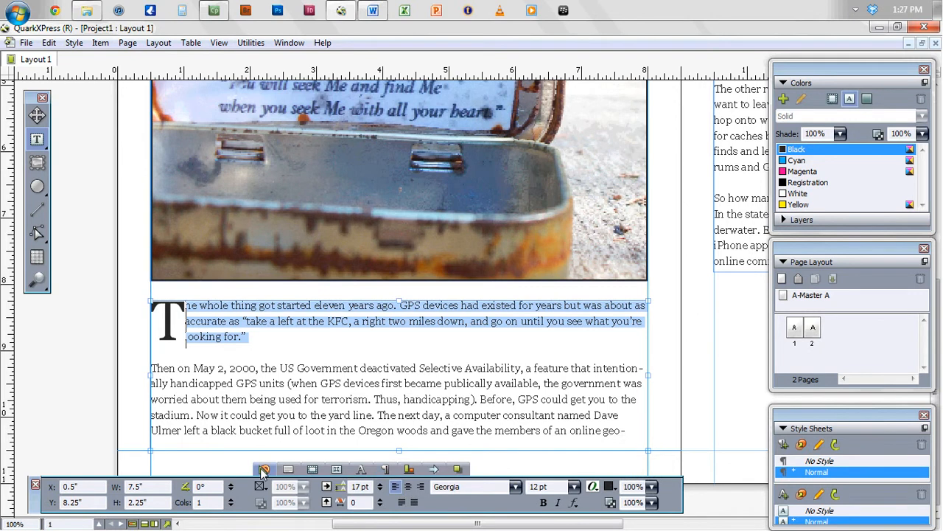
left_click(575, 487)
left_click(556, 422)
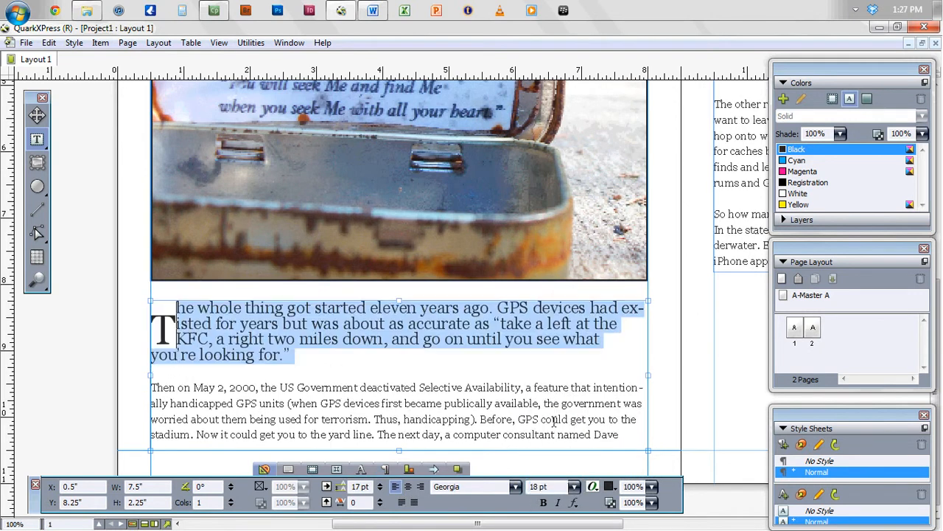
left_click_drag(177, 323, 159, 327)
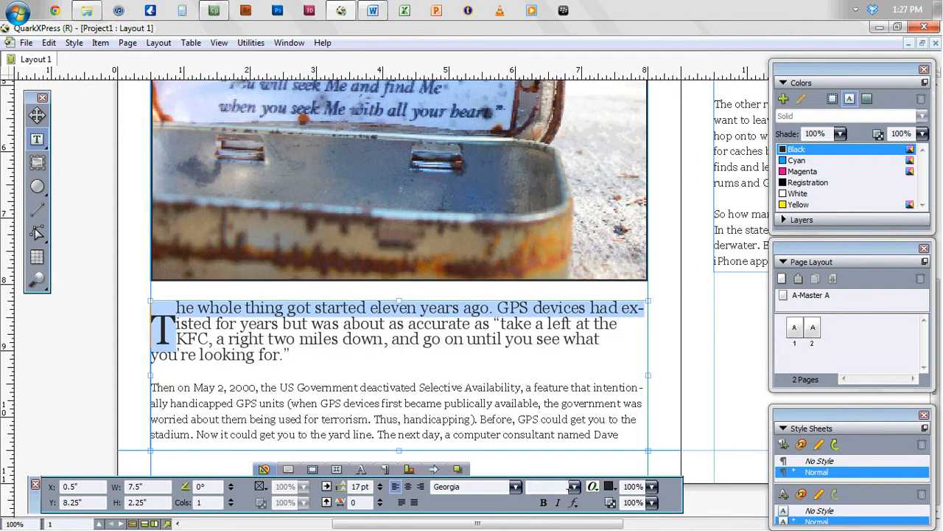
left_click(574, 486)
left_click(549, 427)
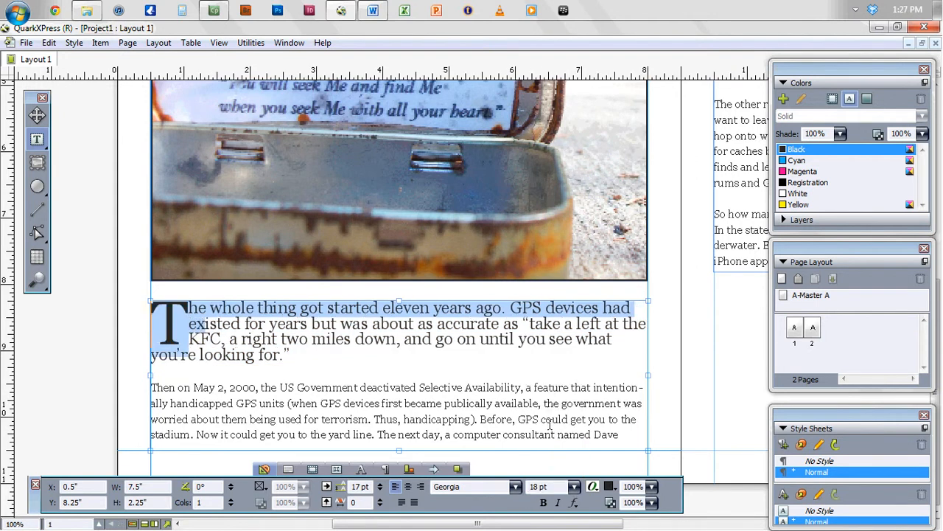
Switch the entire opening paragraph's leading to auto, raise it to 24 pt and deselect the text
left_click_drag(281, 356, 301, 356)
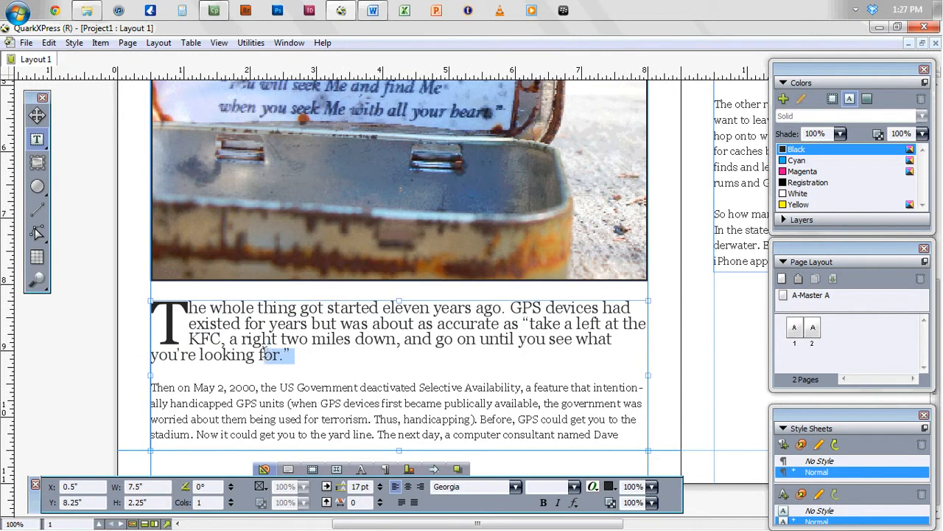
left_click_drag(249, 340, 140, 309)
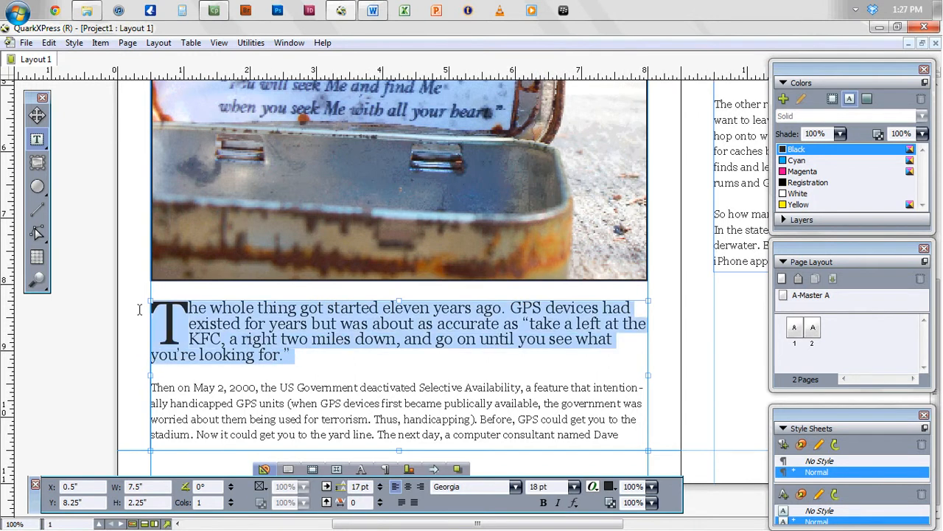
double_click(371, 486)
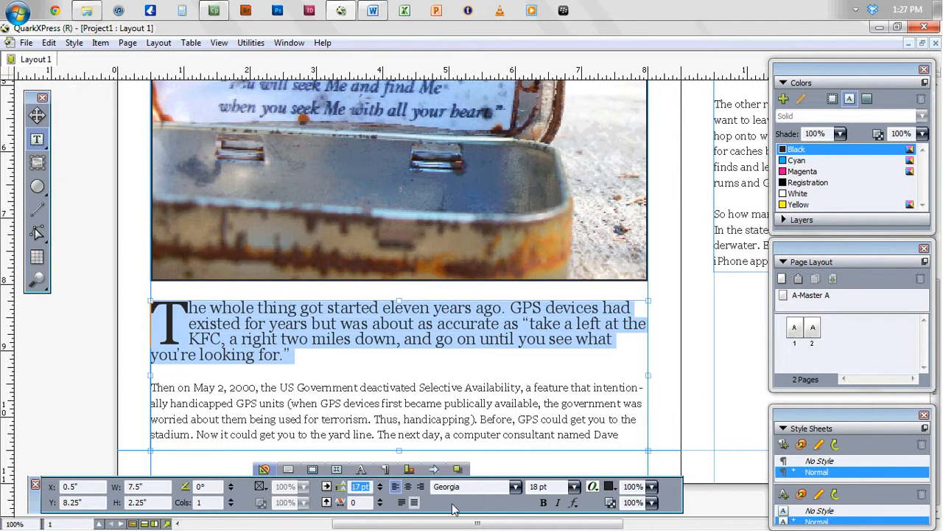
type("auto")
key("Return")
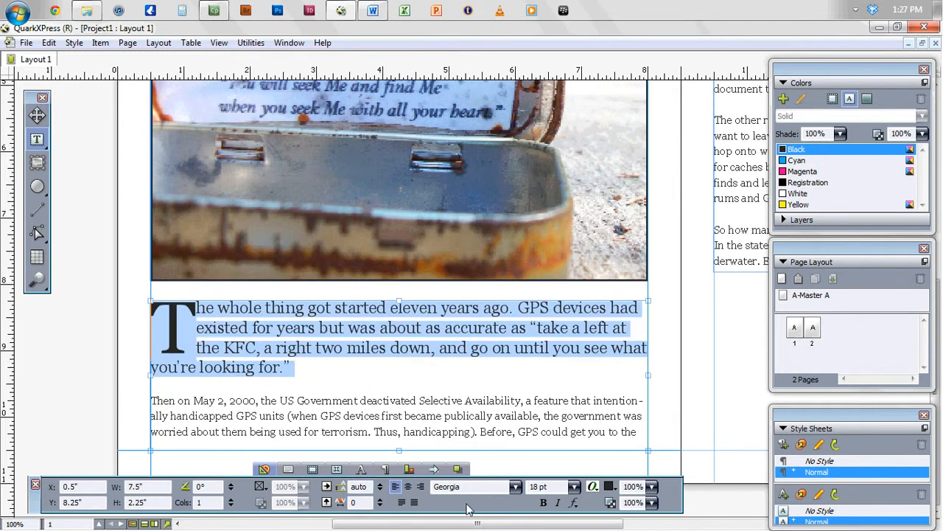
left_click(380, 484)
left_click(380, 484)
left_click(380, 484)
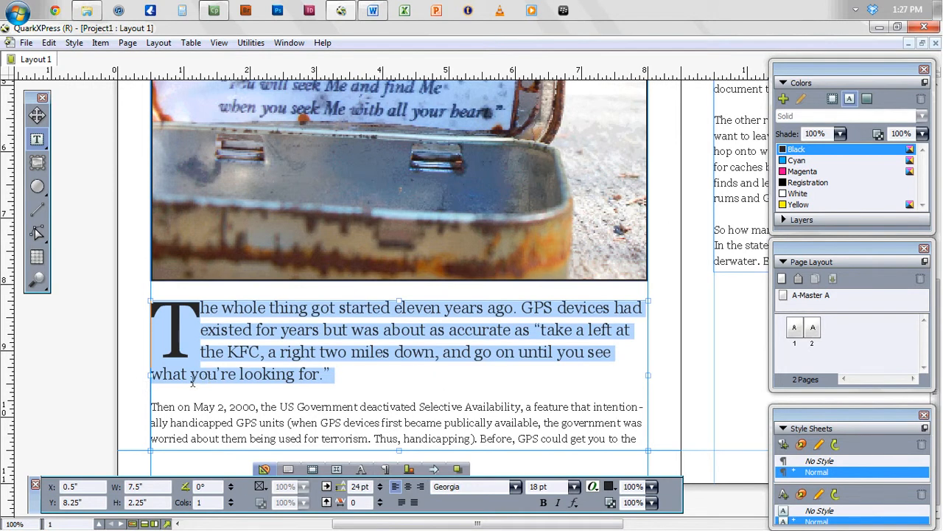
left_click(360, 381)
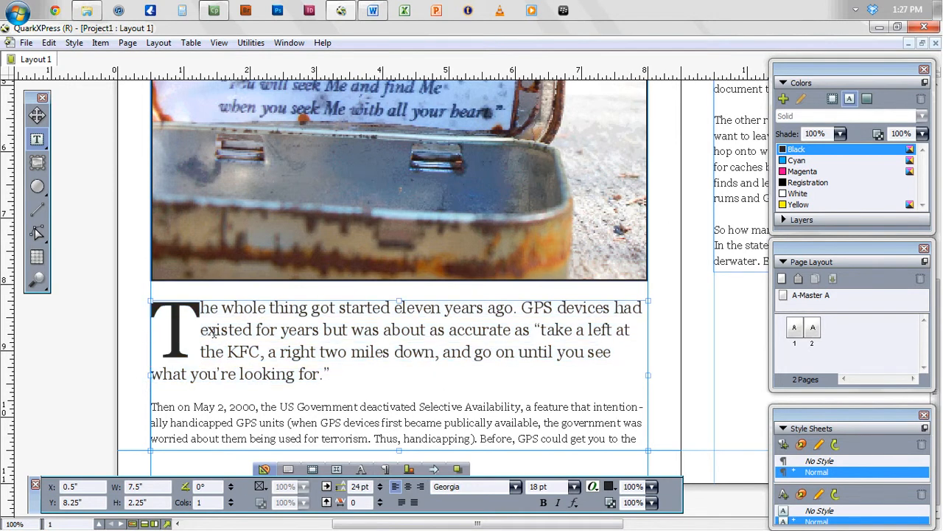
Remove the drop cap from the opening paragraph and make its sentence "The whole thing got started eleven years ago." bold
left_click(385, 470)
left_click(452, 485)
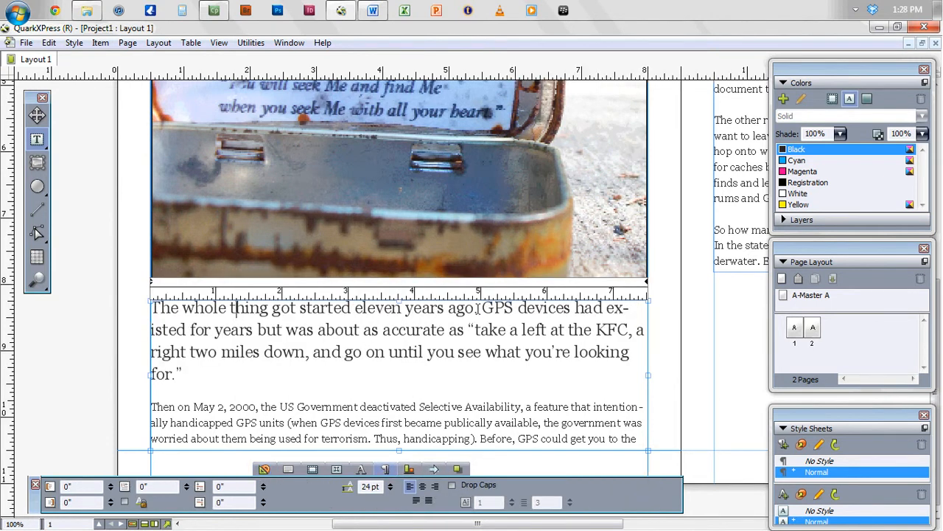
left_click_drag(478, 310, 150, 308)
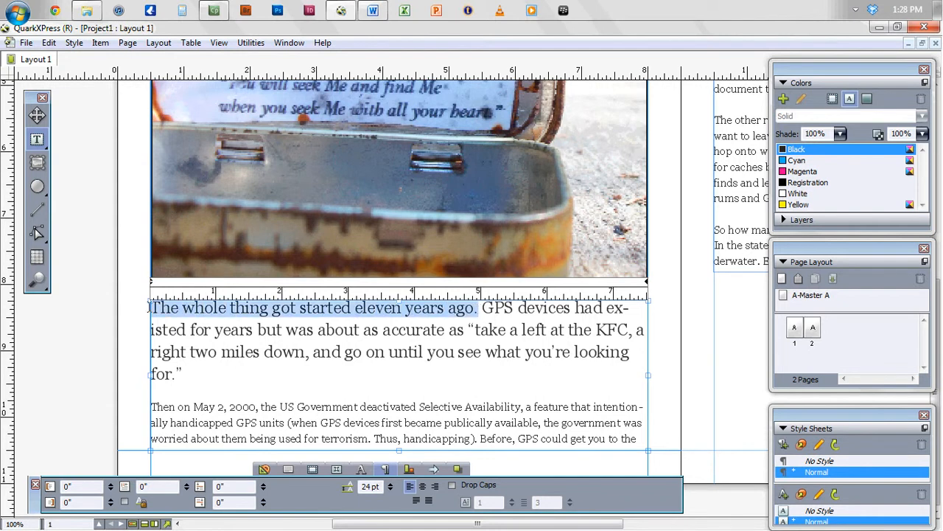
left_click(263, 469)
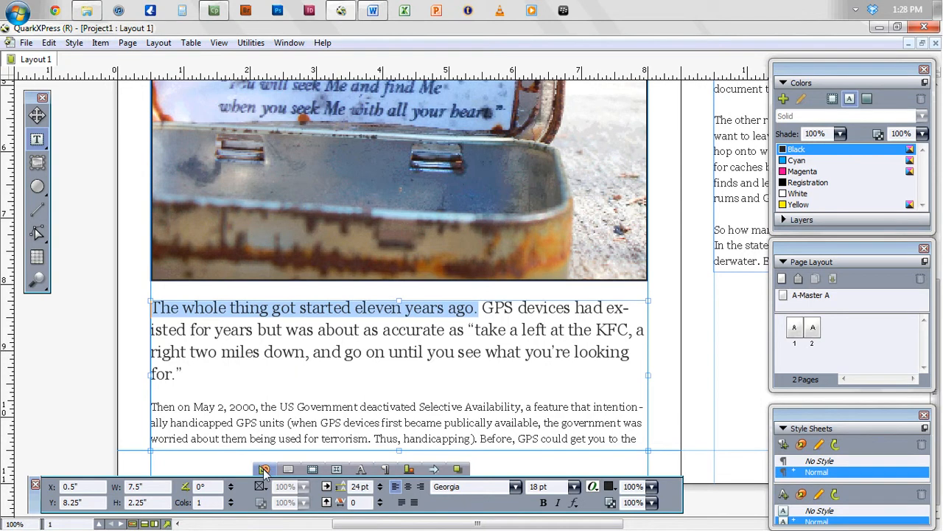
left_click(544, 503)
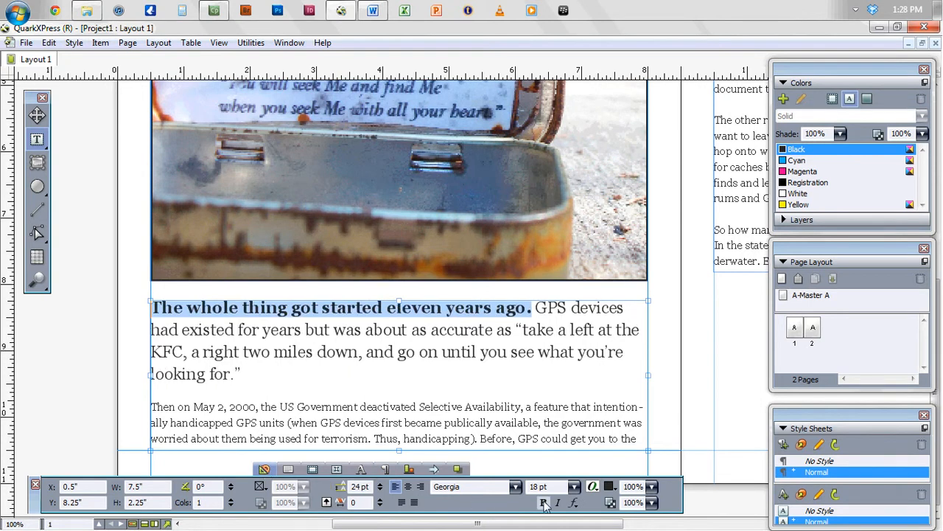
Enlarge the bold opening sentence to 24 pt and set the paragraph's leading to 26 pt
left_click(574, 488)
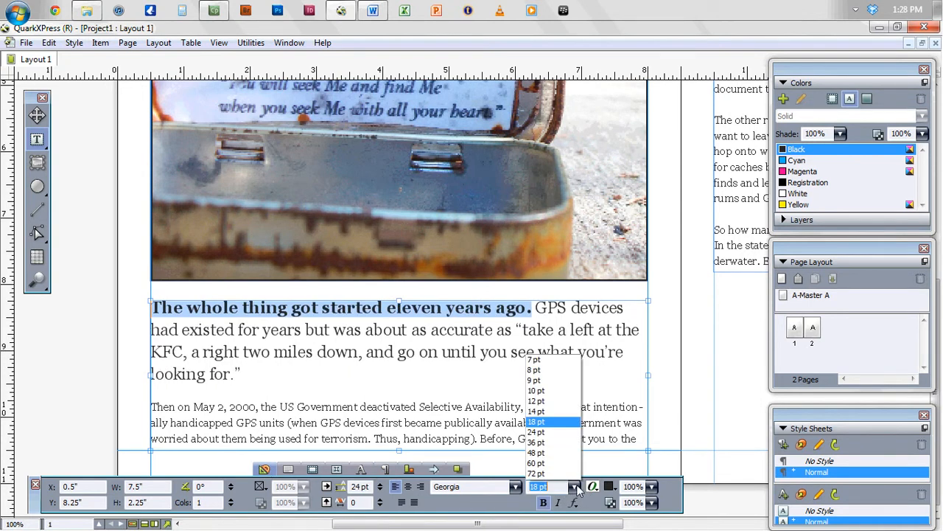
left_click(558, 432)
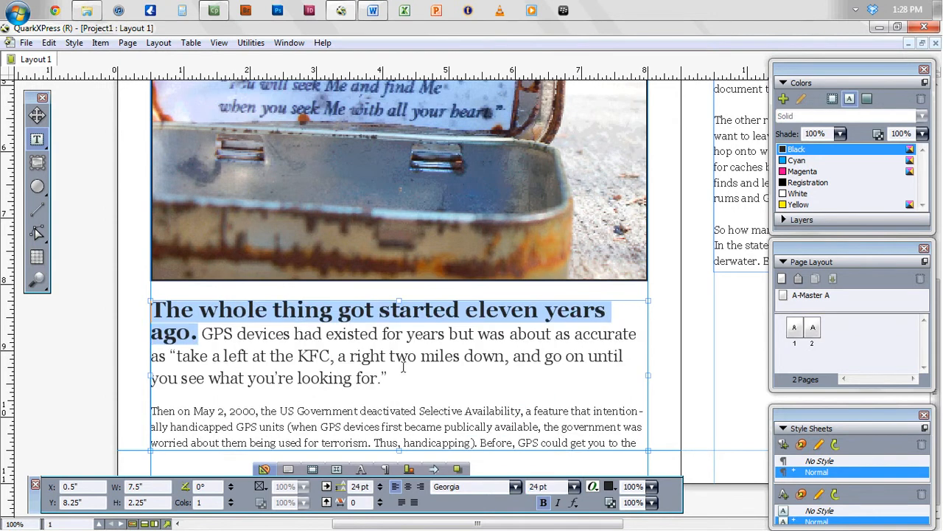
left_click(381, 484)
left_click(381, 484)
left_click(394, 383)
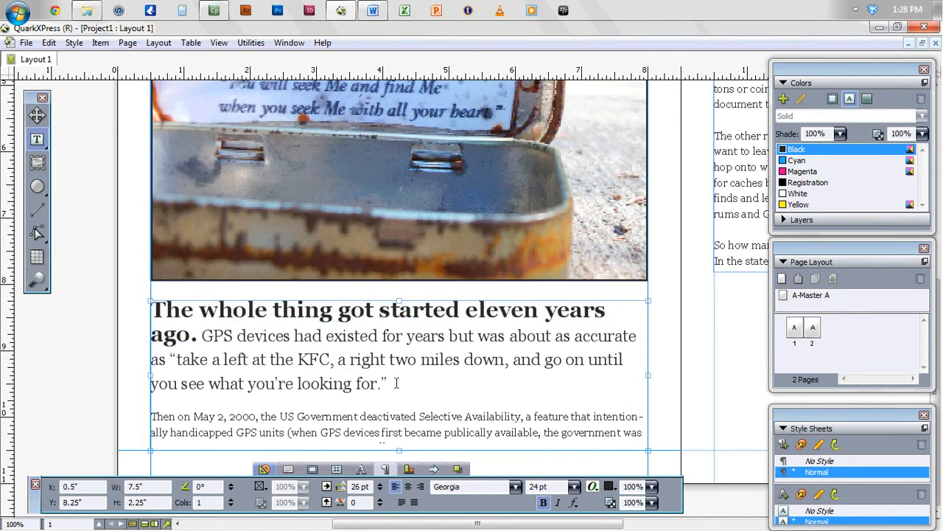
Collapse the Measurements palette and lower the article text box's upper edge to about 9 inches so it holds only the opening paragraph
double_click(36, 496)
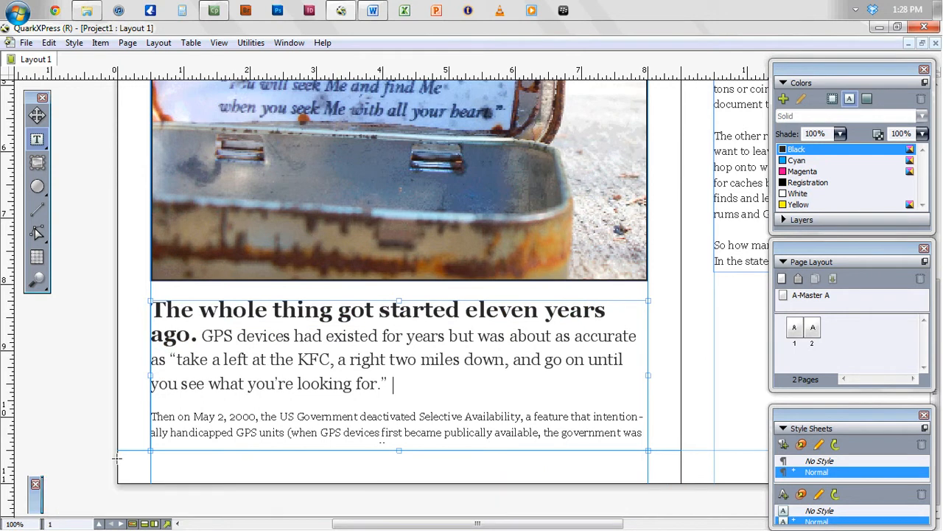
left_click_drag(398, 301, 392, 351)
left_click(496, 391)
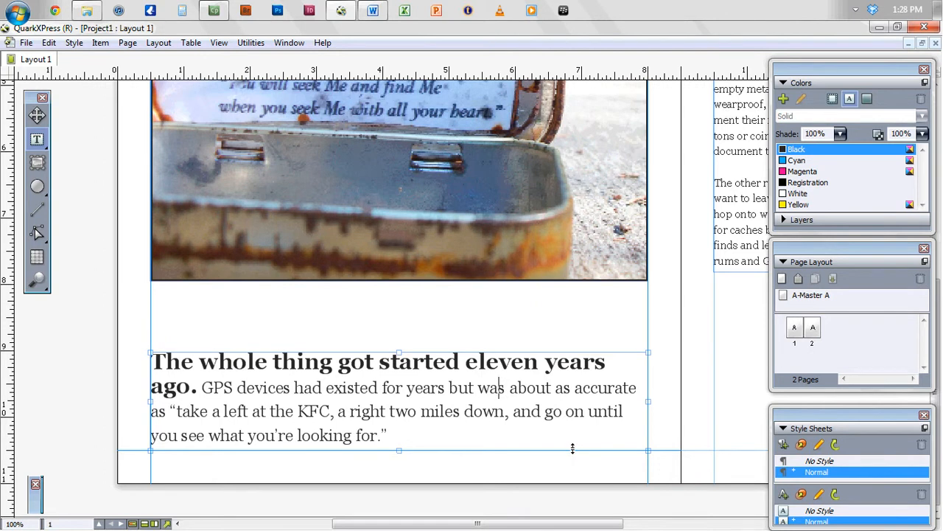
Nudge the framed photo down to sit about midway between the headline and the opening paragraph, and hide the guides
key("ctrl+0")
left_click_drag(405, 528, 472, 528)
left_click(37, 116)
left_click(309, 210)
key("Down")
key("Down")
key("Down")
key("Down")
key("Down")
key("Down")
key("Down")
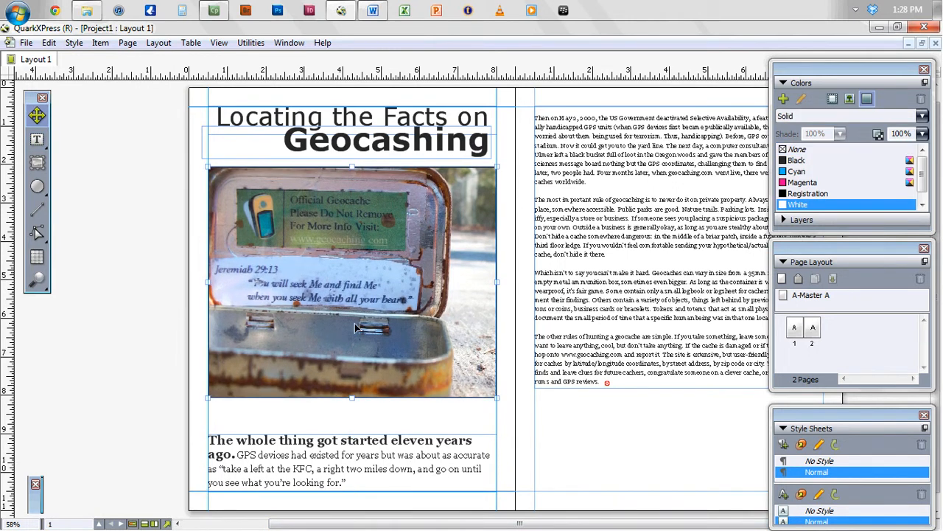
key("Down")
key("Down")
key("Down")
key("Down")
key("Down")
key("Down")
key("Down")
key("Down")
key("Down")
key("Down")
key("Down")
key("Down")
key("Down")
left_click(136, 227)
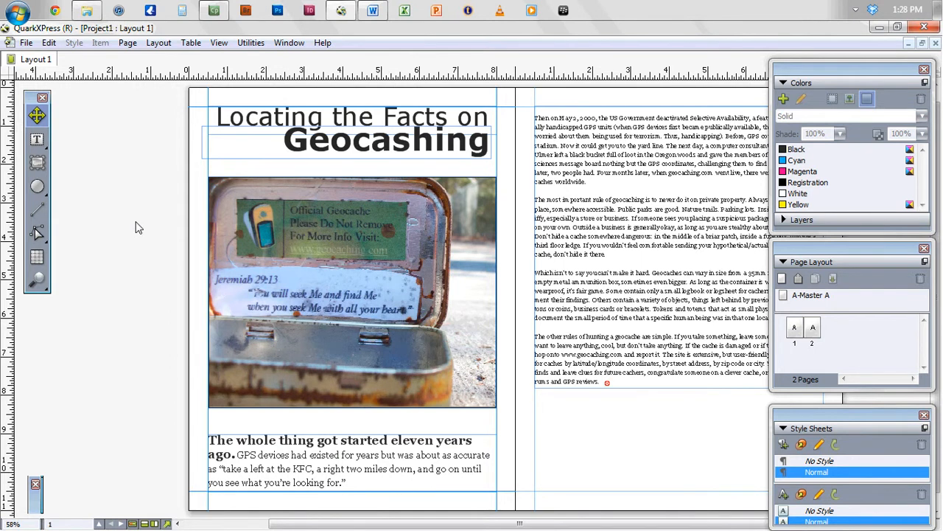
key("F7")
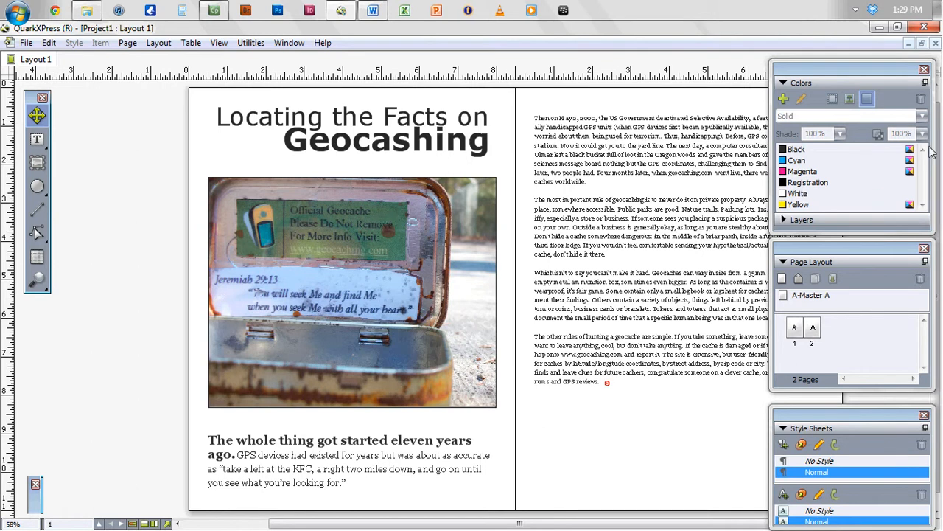
Start a new color and mix a medium green on the color wheel with lowered brightness, using the RGB model
left_click(854, 172)
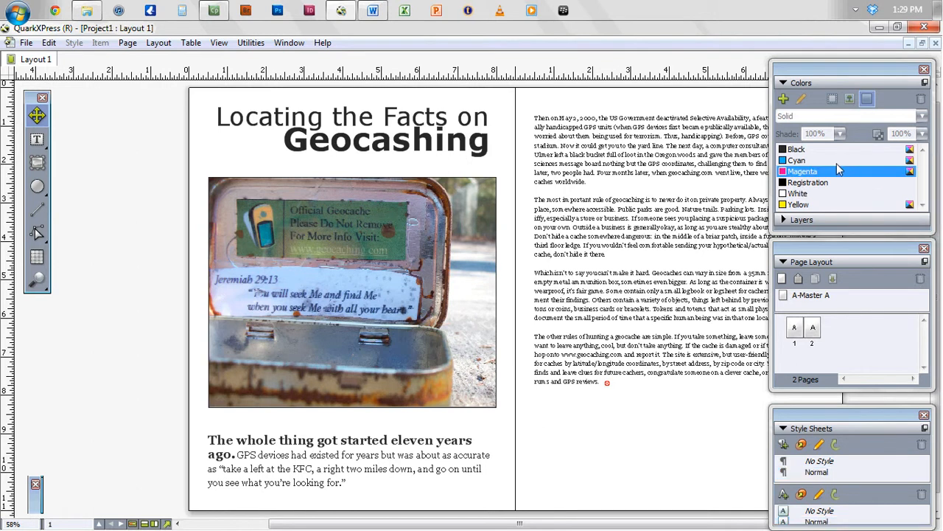
left_click(784, 99)
left_click_drag(428, 164, 524, 69)
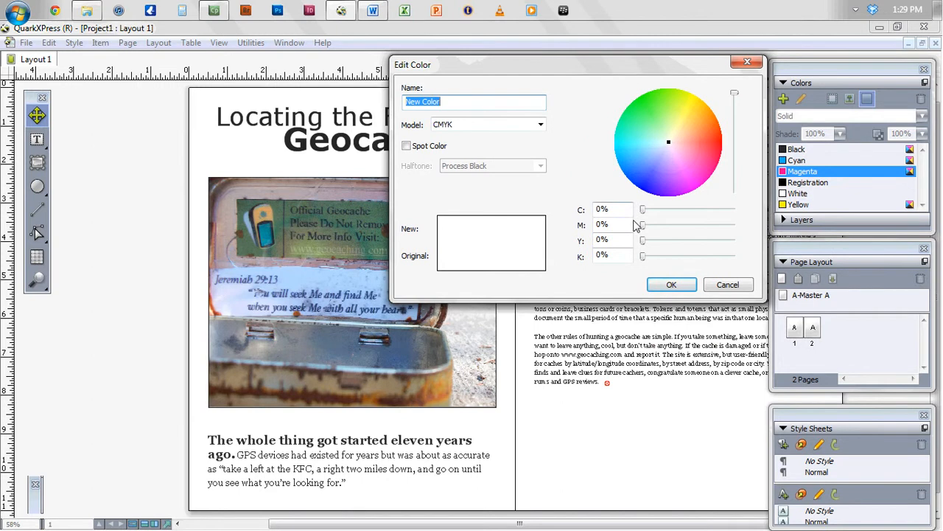
mouse_move(668, 148)
left_mouse_down()
mouse_move(648, 91)
mouse_move(641, 100)
left_mouse_up()
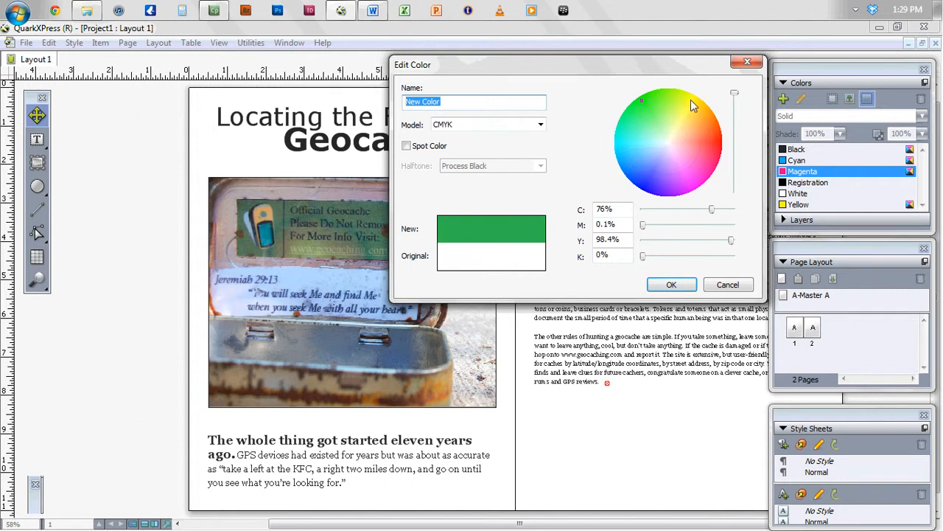
left_click(735, 96)
left_click_drag(737, 100, 738, 132)
mouse_move(641, 101)
left_mouse_down()
mouse_move(633, 108)
mouse_move(651, 120)
left_mouse_up()
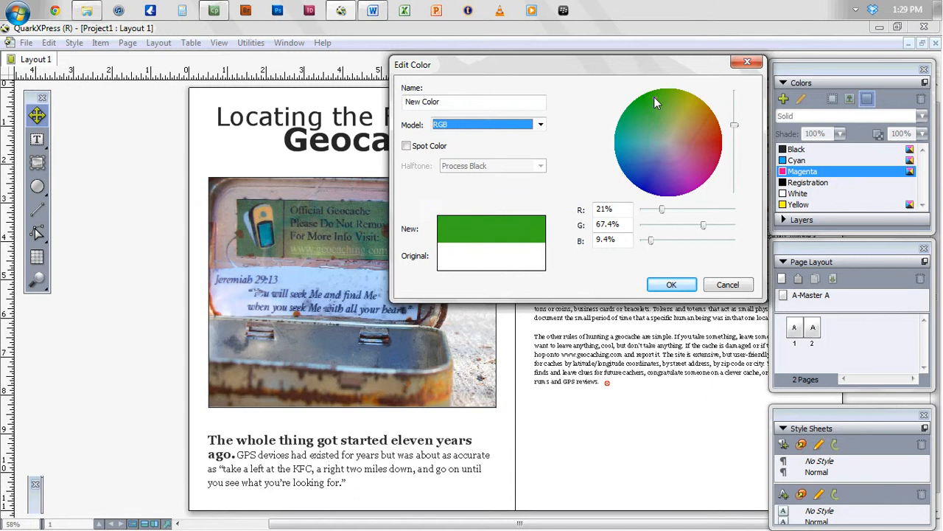
left_click_drag(654, 97, 649, 103)
Keep the RGB model, darken the new green to R 18.5%, G 54%, B 20.2%, and save the color
left_click(542, 125)
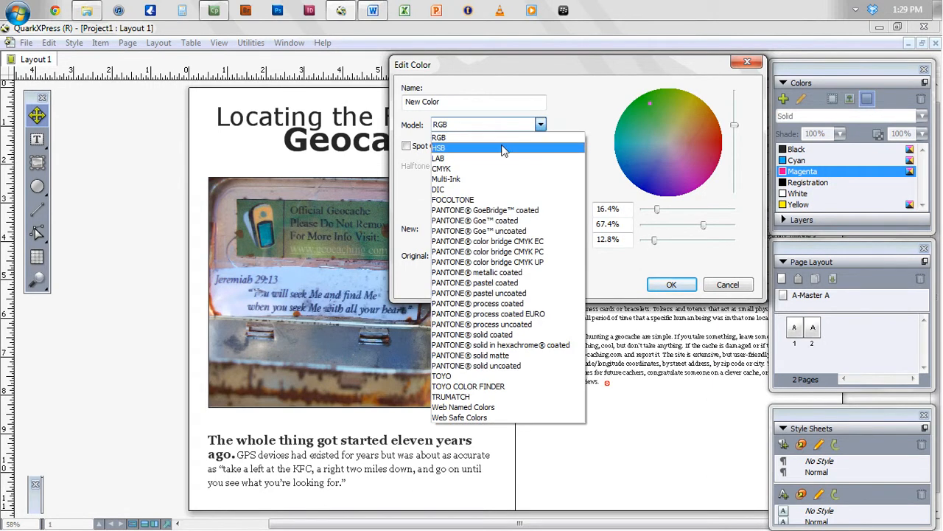
left_click(455, 138)
left_click_drag(734, 132, 734, 137)
left_click_drag(648, 103, 650, 113)
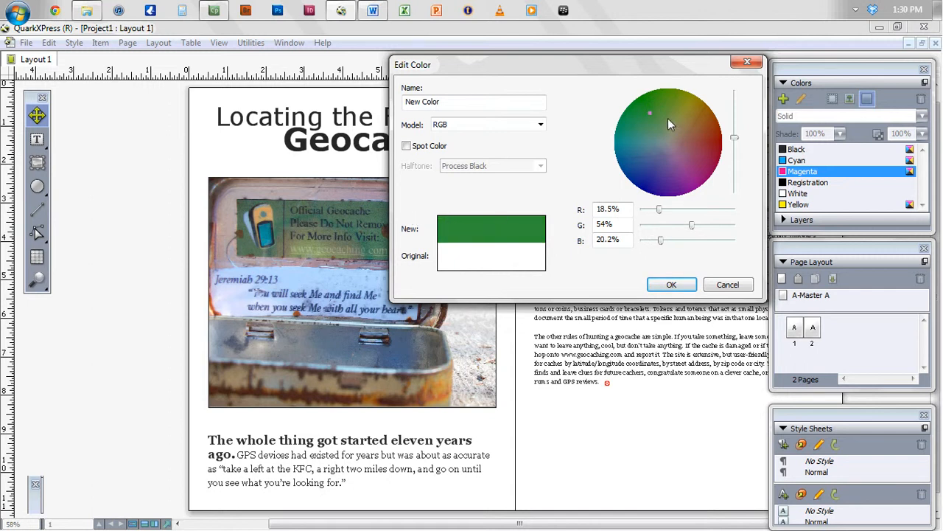
left_click(666, 286)
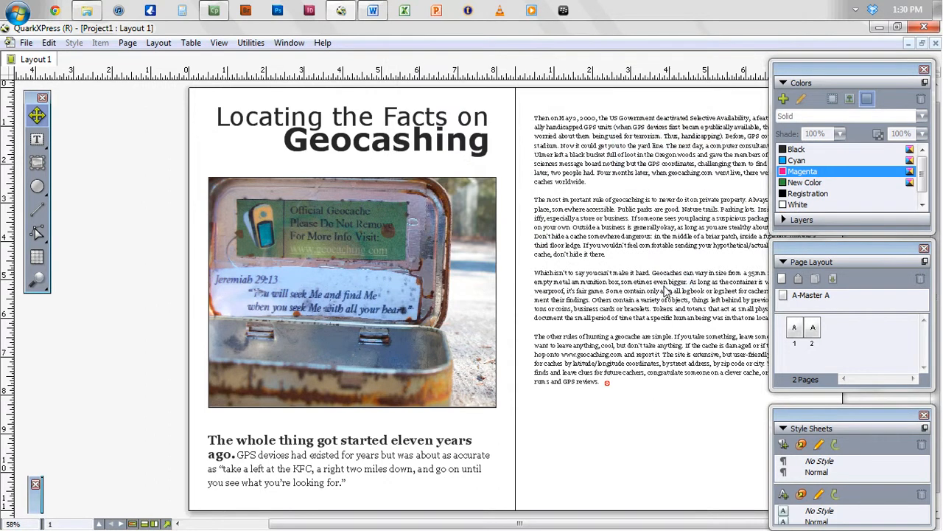
Apply the green New Color to the headline word "Geocashing" and deselect it
double_click(668, 295)
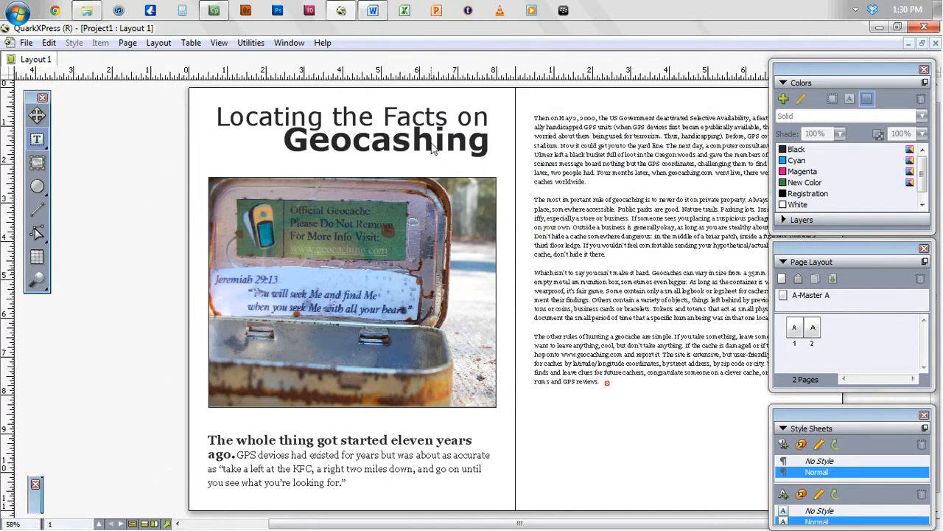
left_click(385, 145)
left_click_drag(286, 141, 508, 143)
left_click(850, 101)
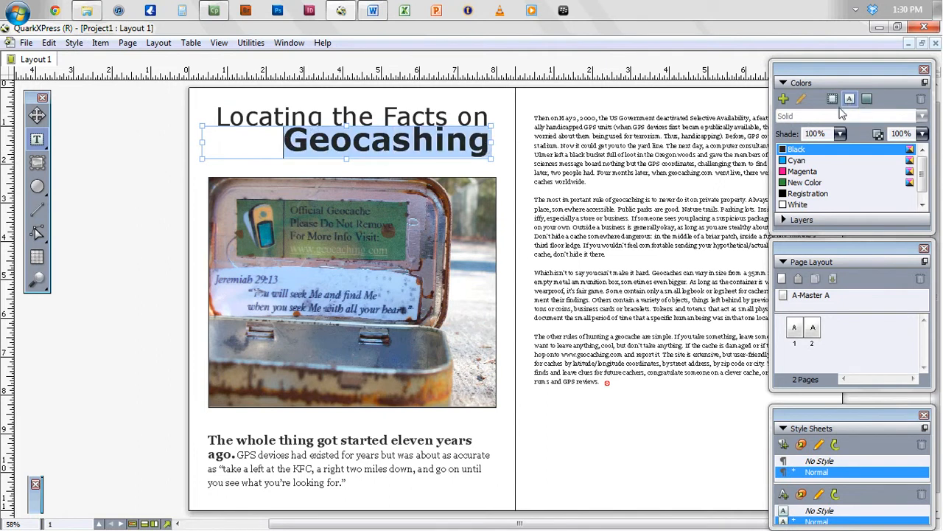
left_click(800, 183)
left_click(502, 135)
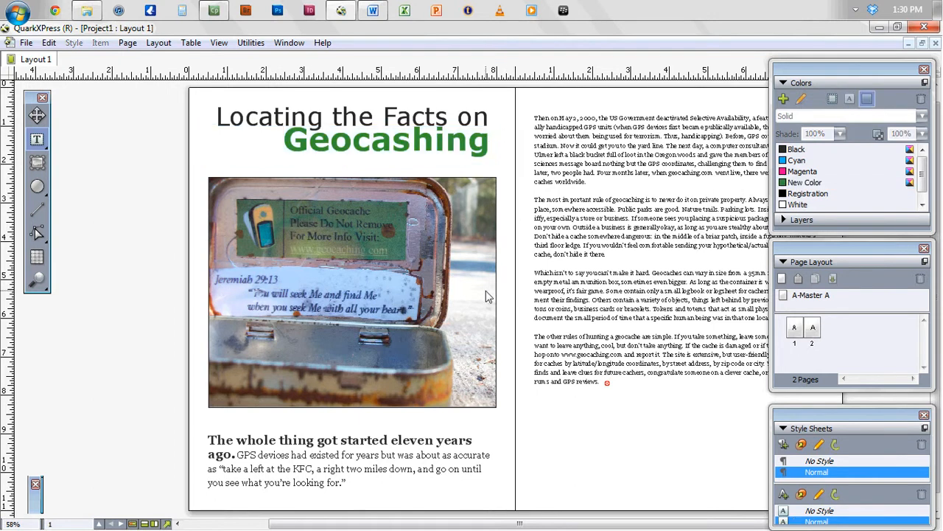
Apply the green New Color to the bold opening sentence "The whole thing got started eleven years ago." and deselect it
left_click(220, 450)
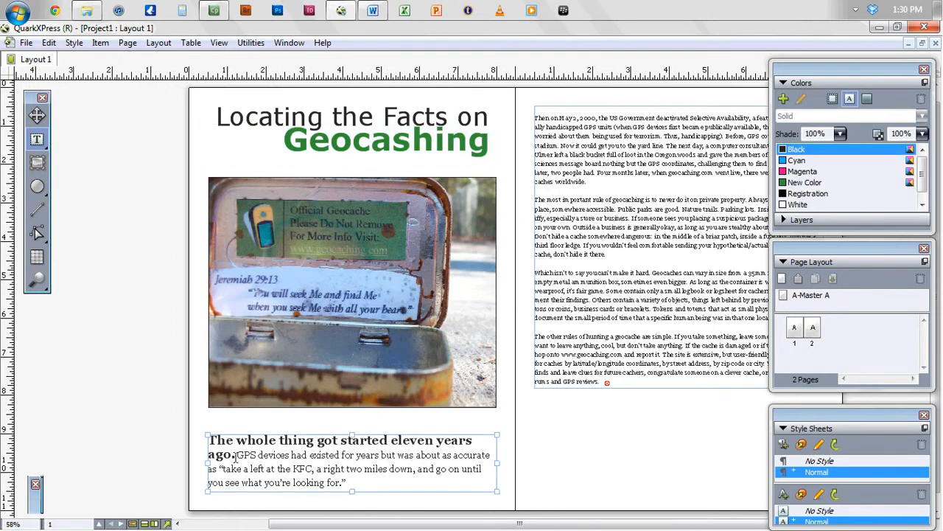
left_click_drag(233, 455, 209, 439)
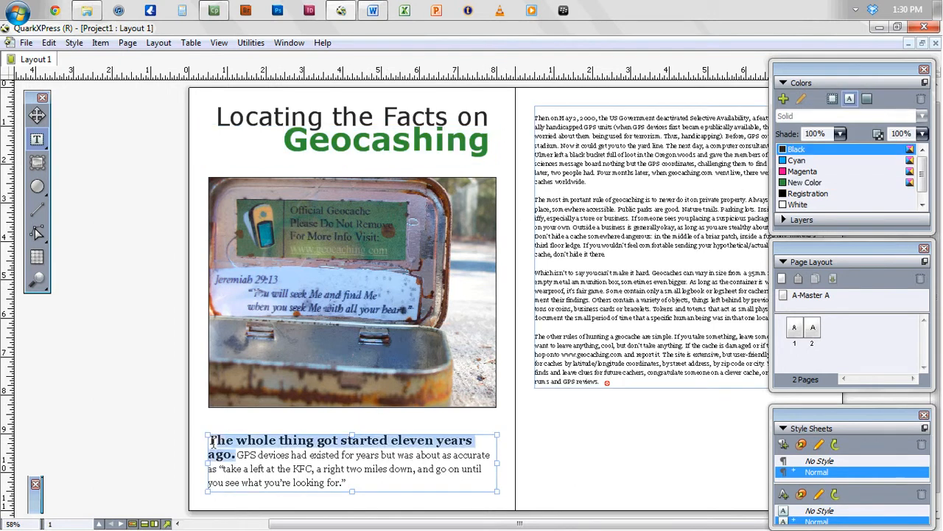
left_click(809, 183)
left_click(607, 267)
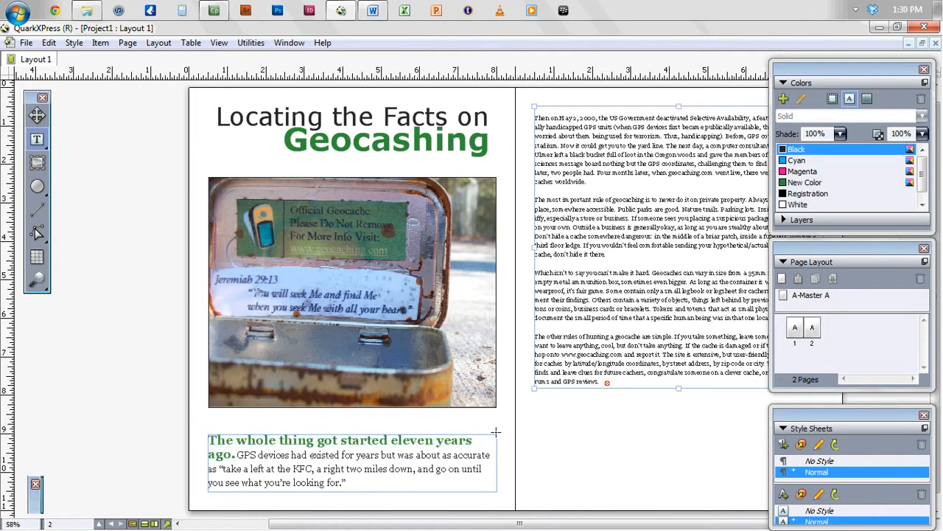
Show the guides and delete the blank line at the start of the body text on page 2
left_click_drag(531, 523, 591, 526)
left_click(594, 191)
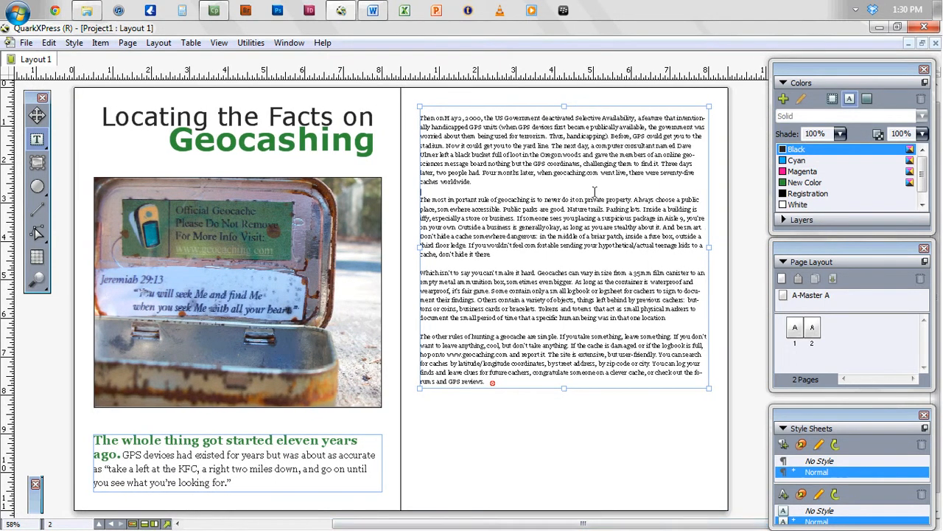
key("F7")
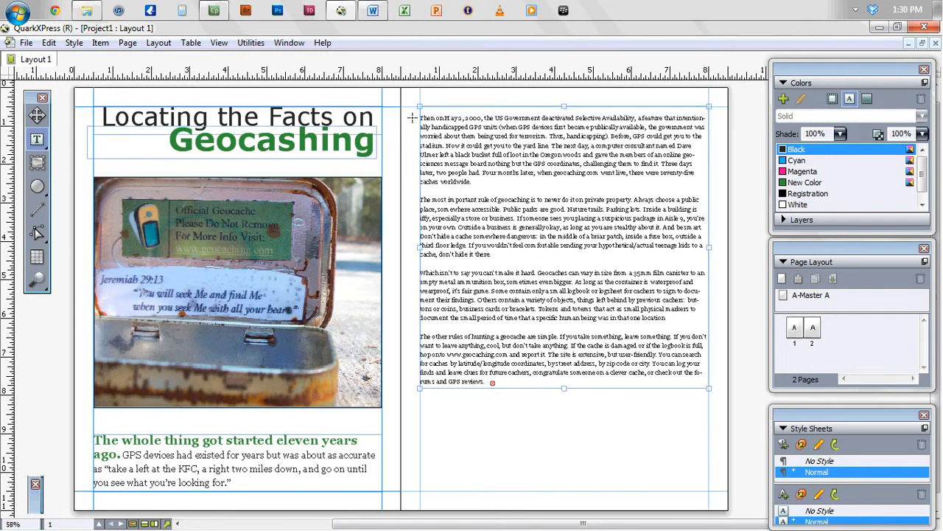
left_click(437, 124)
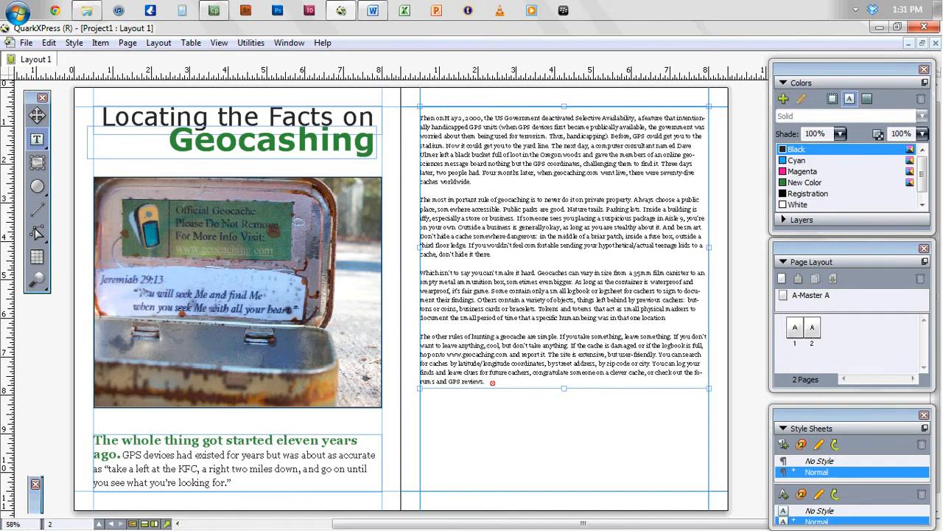
key("BackSpace")
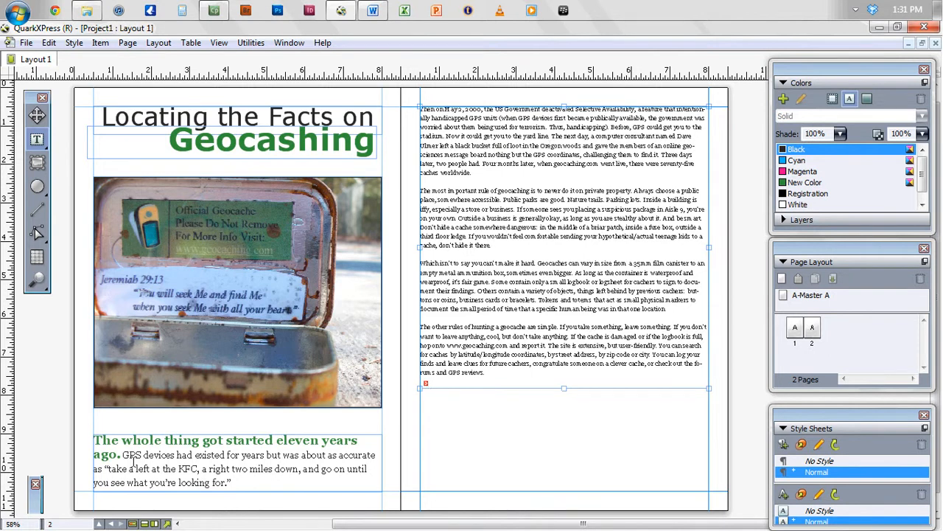
Set the page 2 body text box to three columns and extend it down to the bottom margin guide
double_click(36, 504)
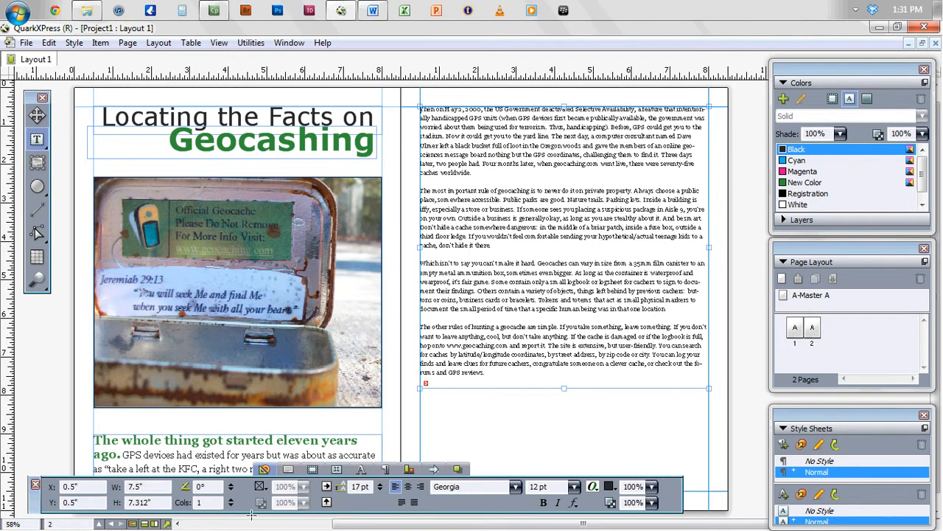
left_click(232, 499)
left_click(231, 499)
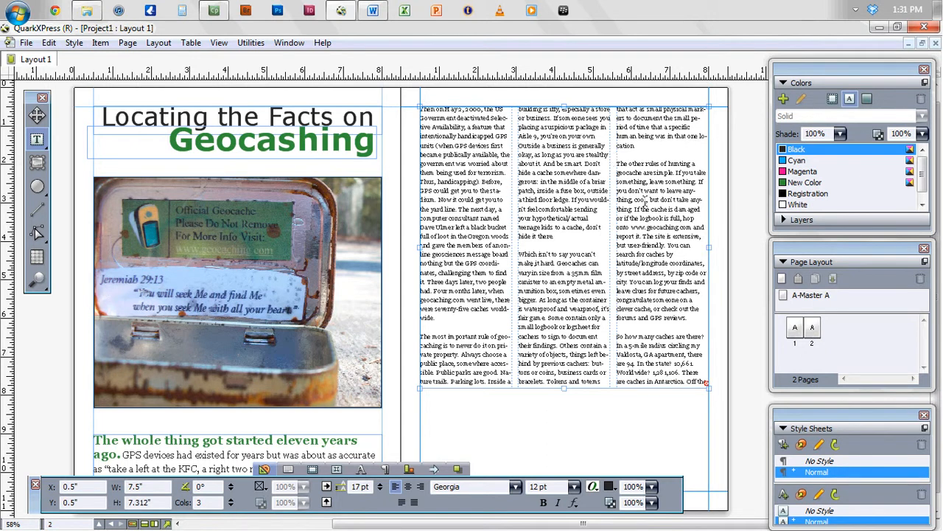
double_click(35, 507)
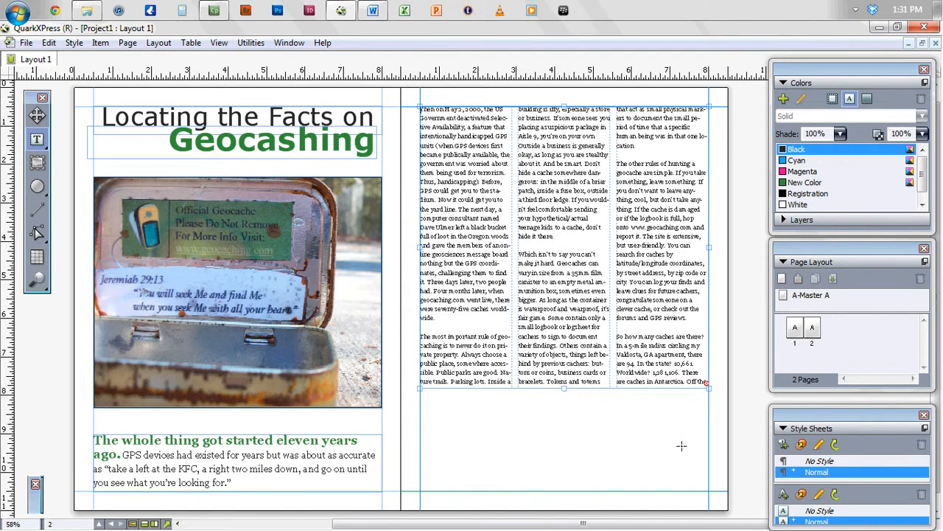
left_click_drag(565, 391, 565, 495)
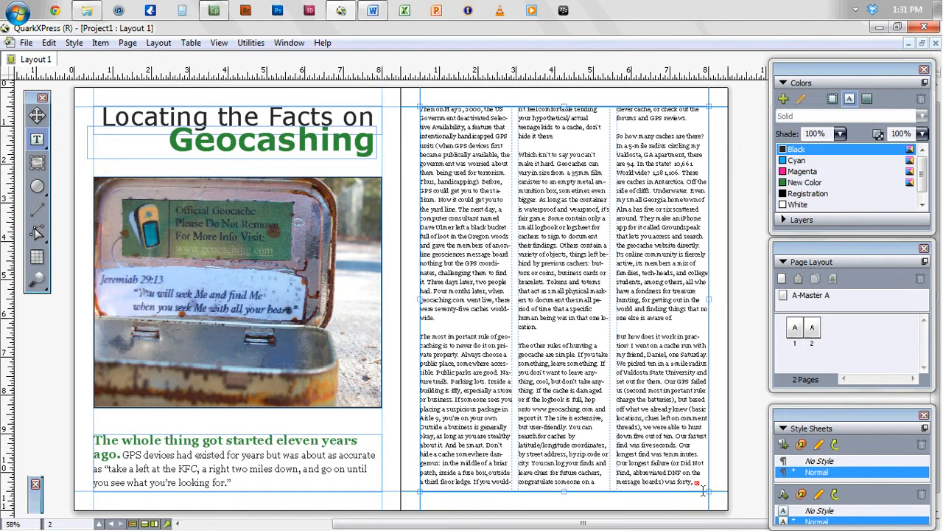
Insert one page after page 2, based on A-Master A
right_click(815, 329)
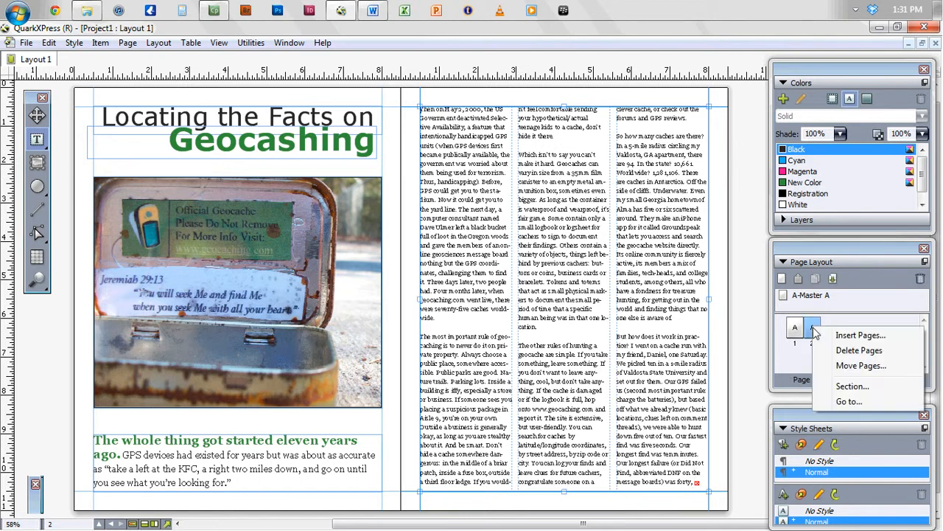
left_click(840, 337)
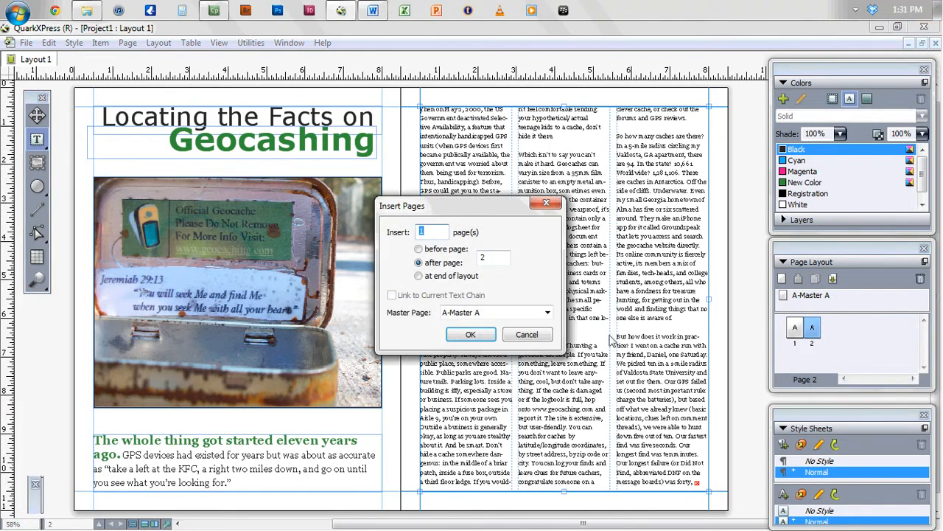
left_click(480, 333)
Draw a text box about 7.5" wide and 2.9" high at page 3's top margin and link the page 2 body text into it
scroll(551, 339, "down", 5)
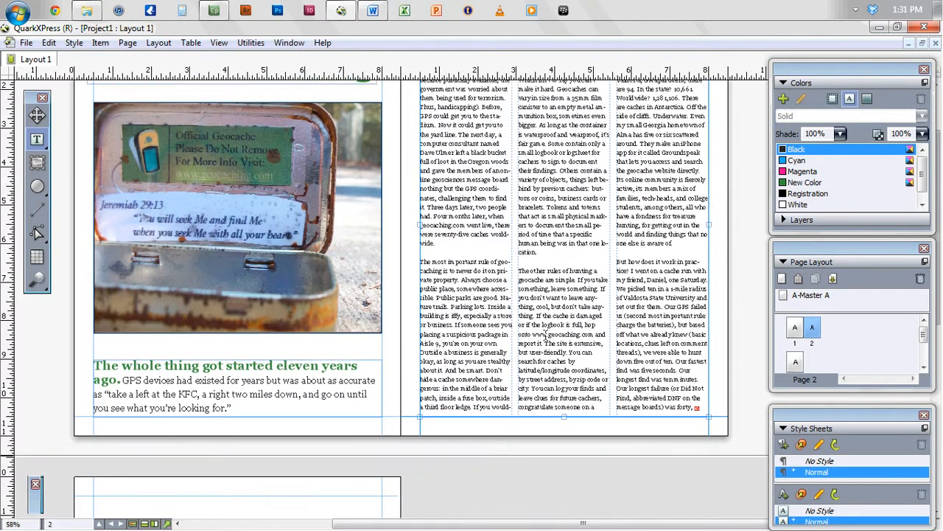
scroll(540, 337, "down", 3)
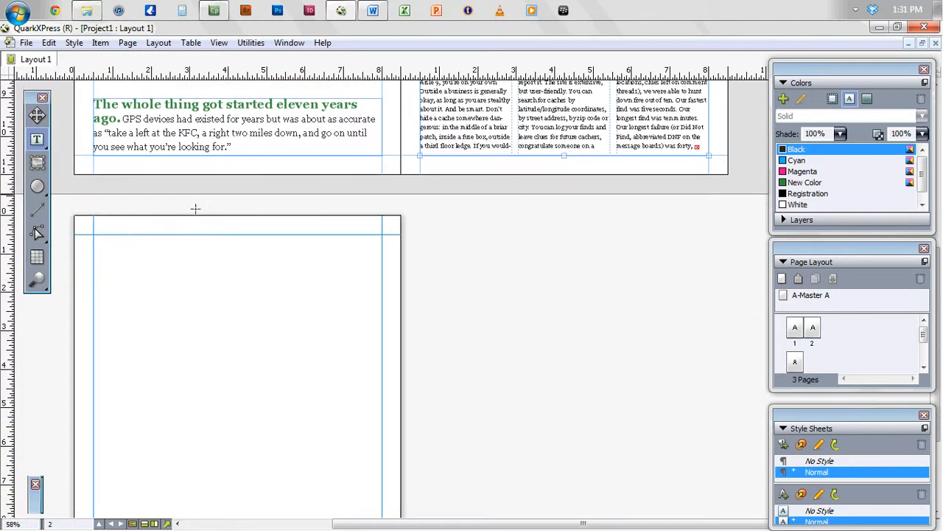
left_click_drag(93, 235, 383, 346)
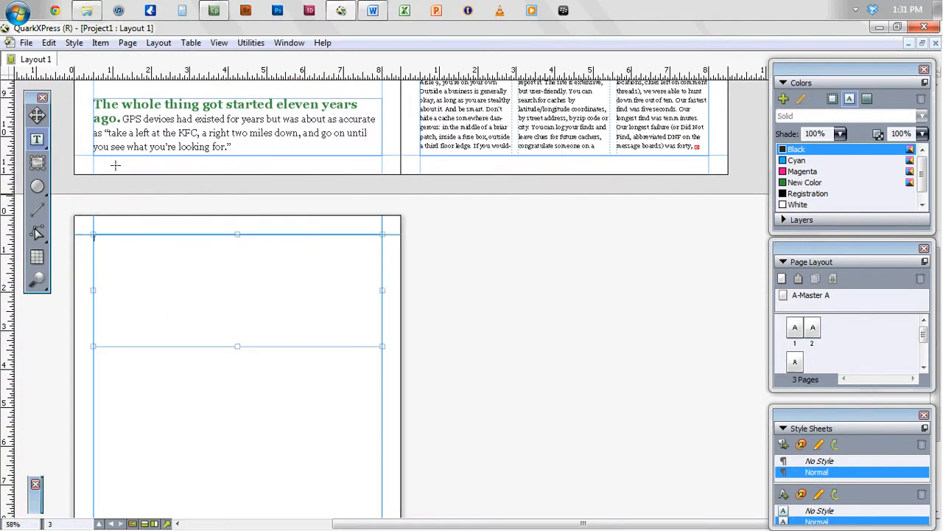
mouse_move(37, 140)
left_click(78, 141)
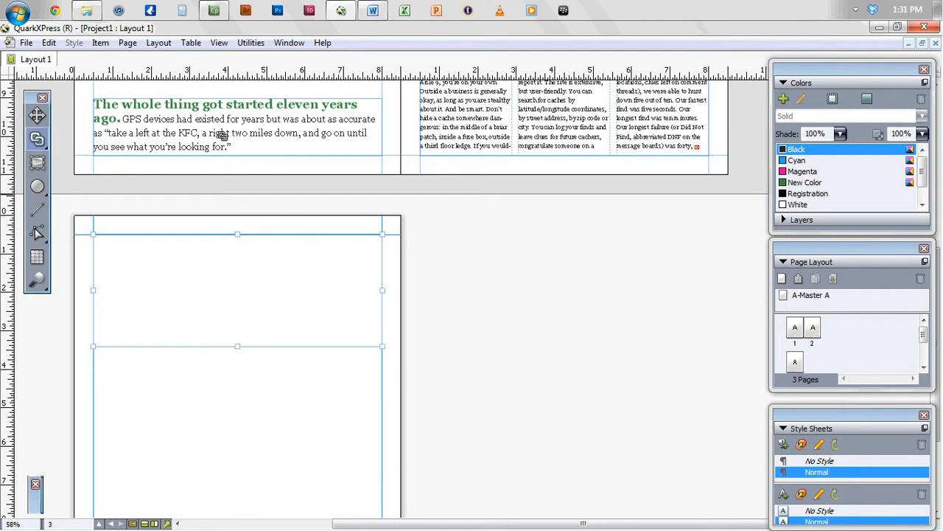
left_click(479, 127)
left_click(253, 278)
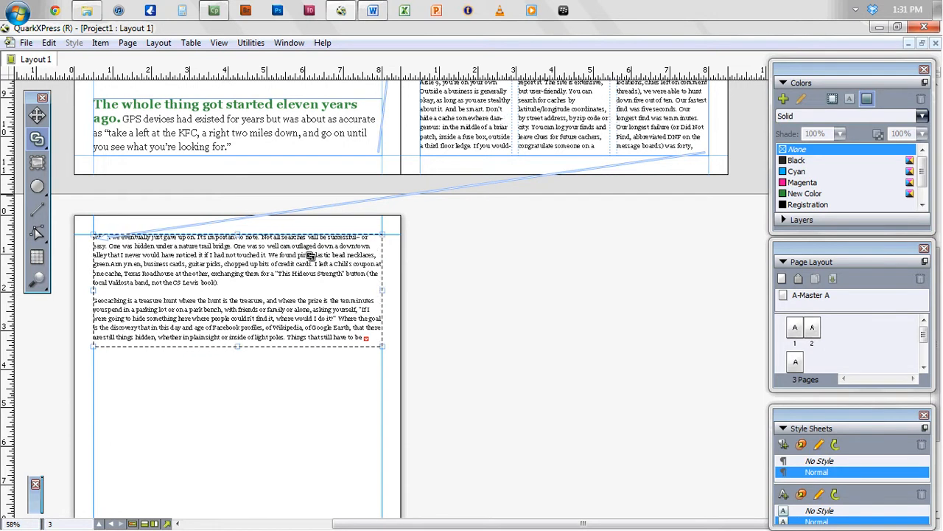
left_click(37, 116)
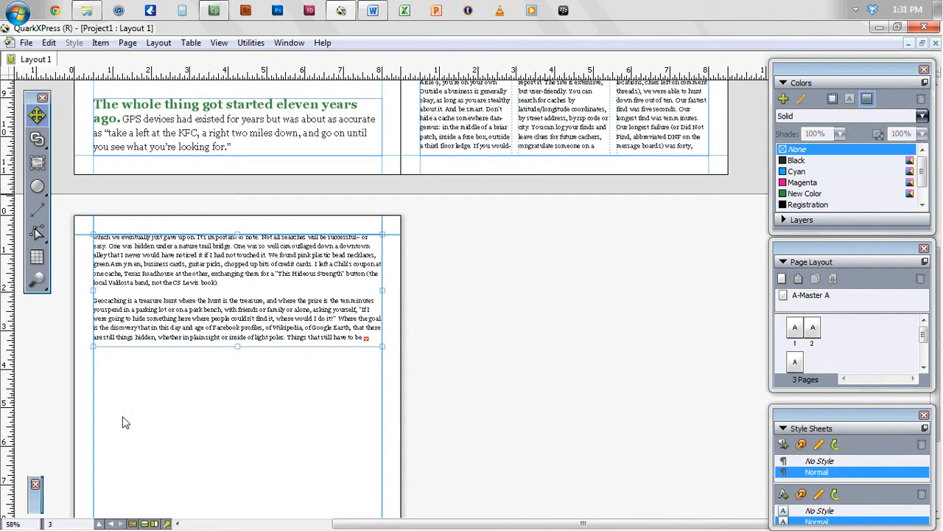
Set the page 3 text box to three columns and lengthen it downward to fit the rest of the article
double_click(33, 505)
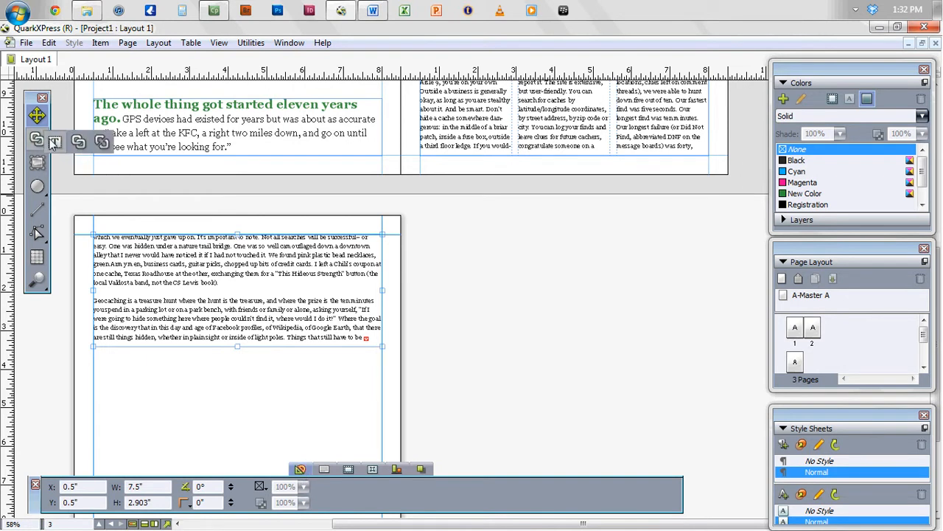
left_click(55, 141)
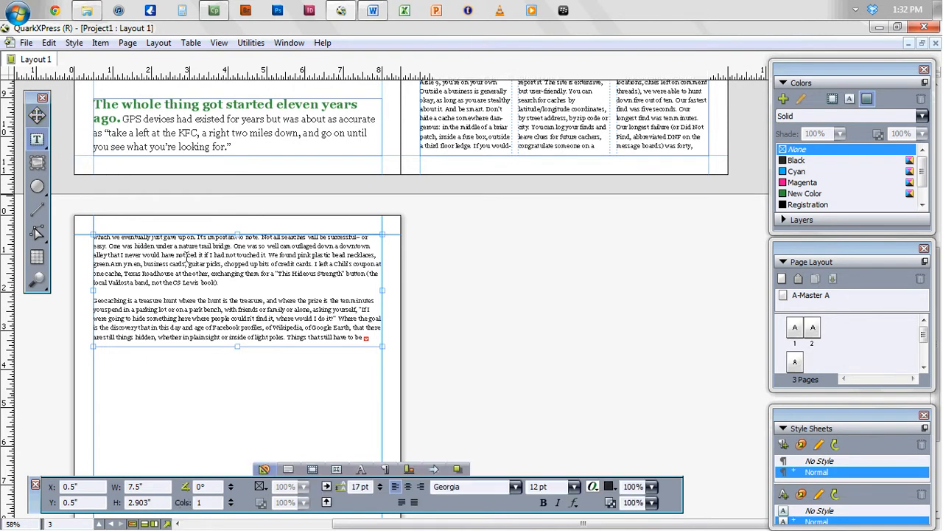
left_click(231, 499)
left_click(231, 499)
double_click(36, 495)
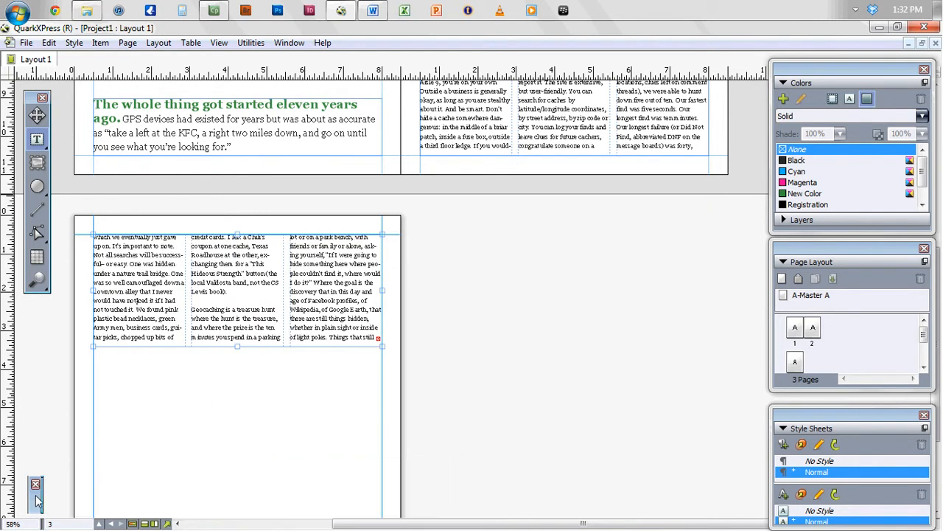
left_click_drag(239, 352, 237, 448)
Switch to the Geocaching 3 document in Word and copy the bold passage from "the goal is the discovery" through "still things hidden"
scroll(609, 361, "up", 5)
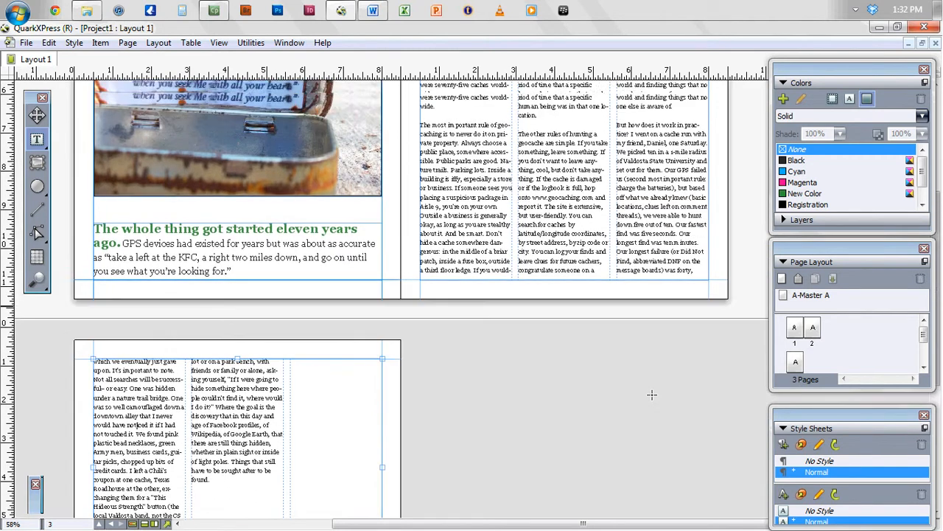
scroll(643, 437, "up", 3)
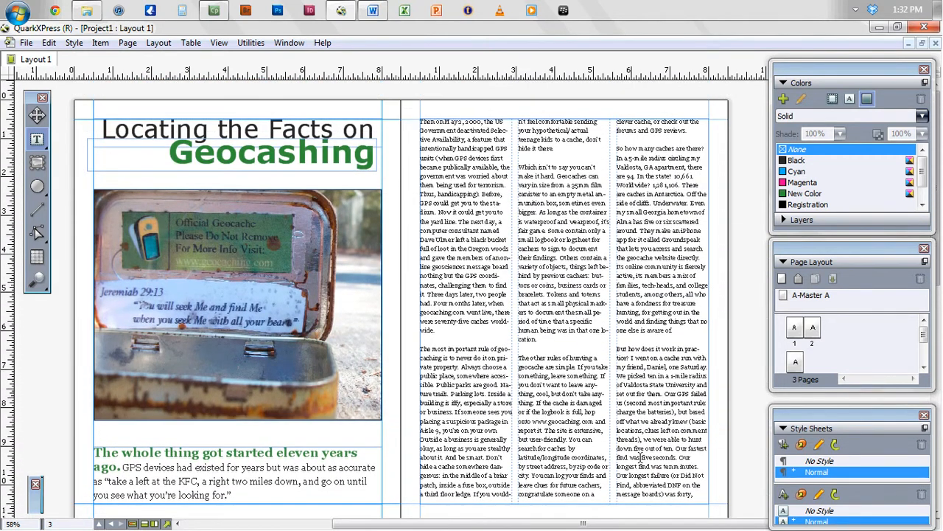
scroll(639, 460, "down", 1)
scroll(633, 466, "up", 1)
left_click(375, 13)
scroll(520, 323, "down", 15)
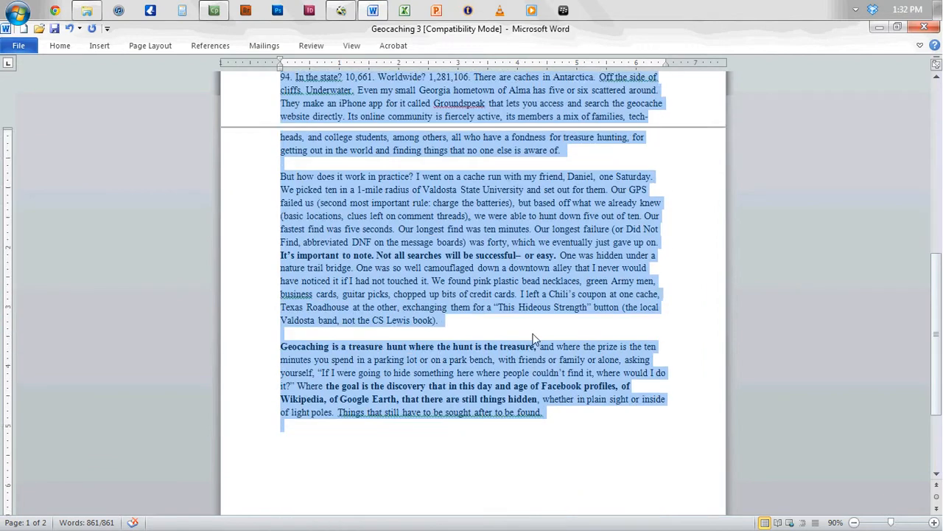
left_click(533, 334)
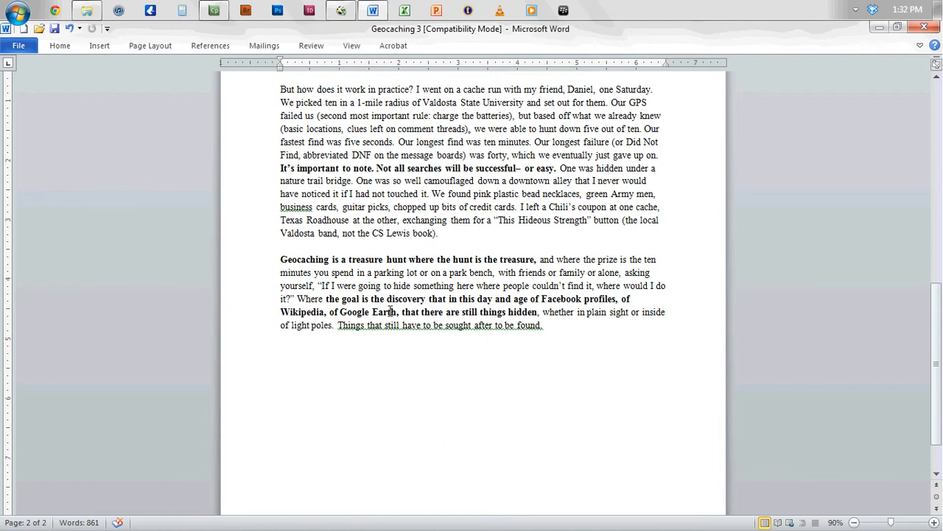
left_click_drag(326, 300, 527, 313)
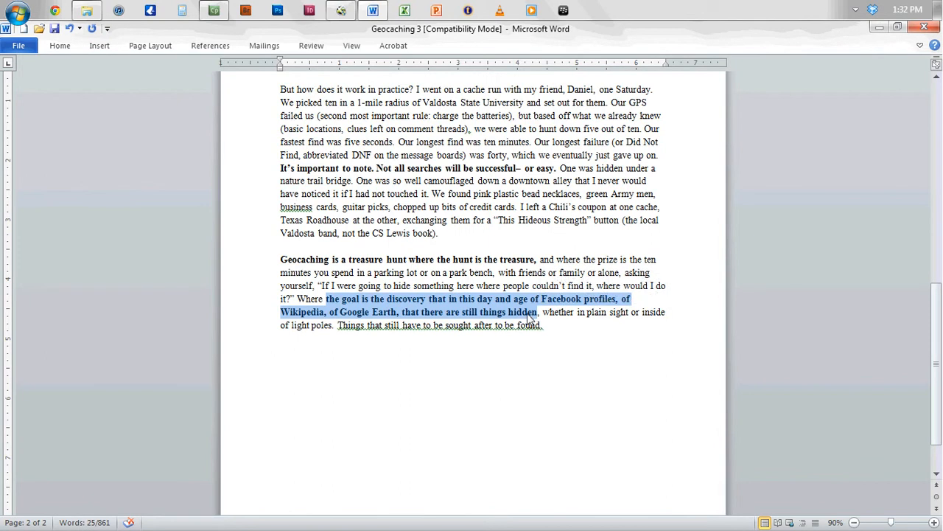
Return to QuarkXPress, draw a text box about 4.5" by 2.1" over page 2's upper outer corner, and paste the copied passage into it
left_click(342, 11)
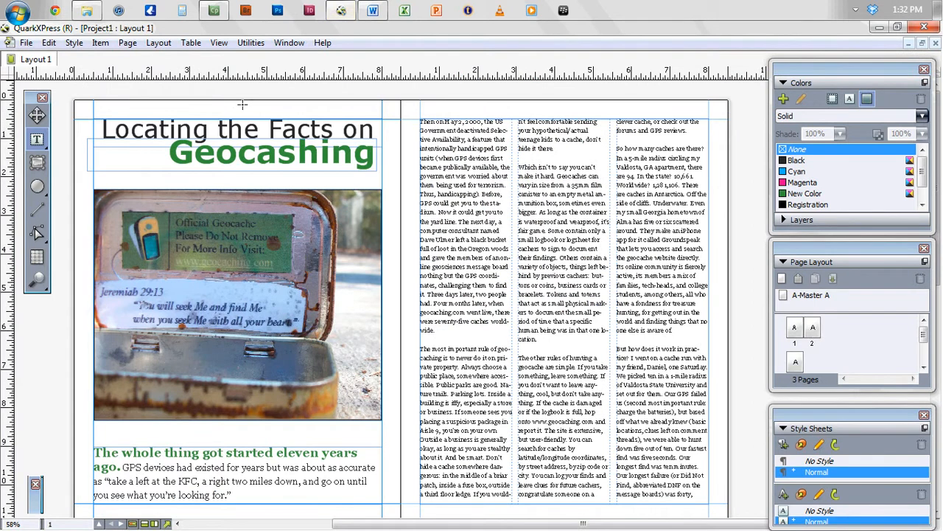
mouse_move(572, 90)
left_mouse_down()
mouse_move(617, 151)
mouse_move(745, 171)
left_mouse_up()
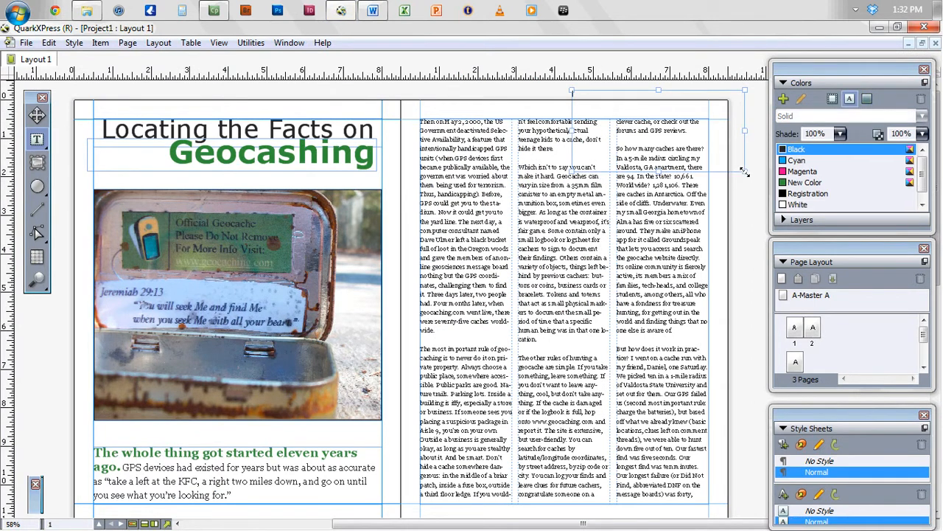
type("The goal is the discovery that in this day and age of Facebook profiles, of Wikipedia, of Google Earth, that there are still things hidden")
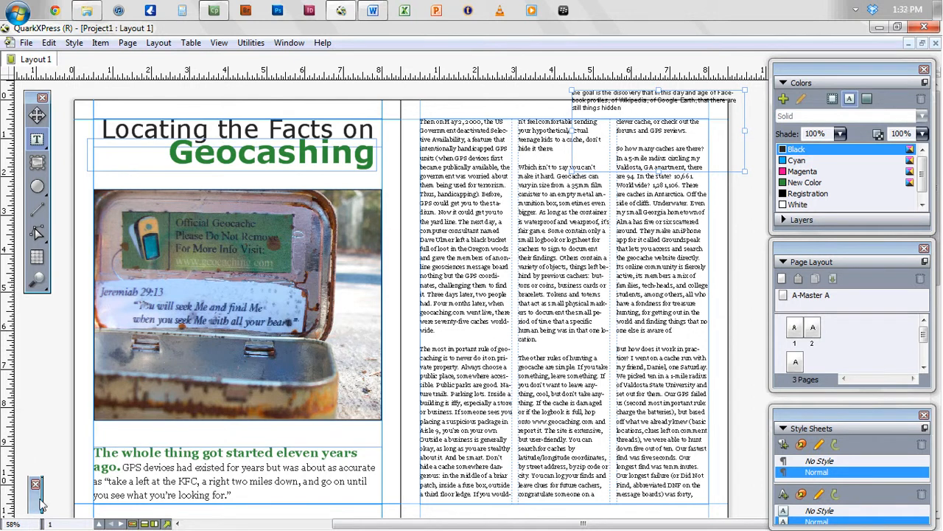
Set the pull-quote box's runaround to Item with a 5 pt outset on all four sides
mouse_move(40, 504)
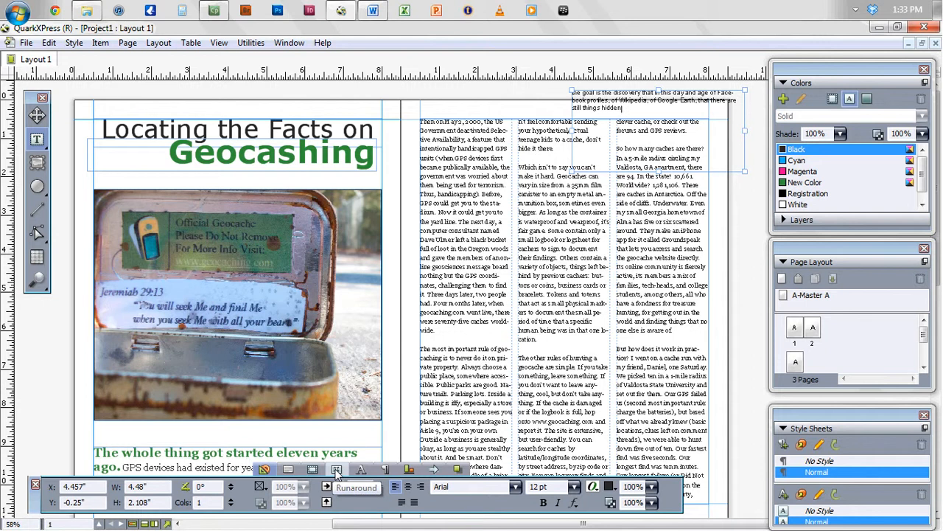
left_click(336, 470)
left_click(127, 486)
left_click(74, 505)
left_click(175, 487)
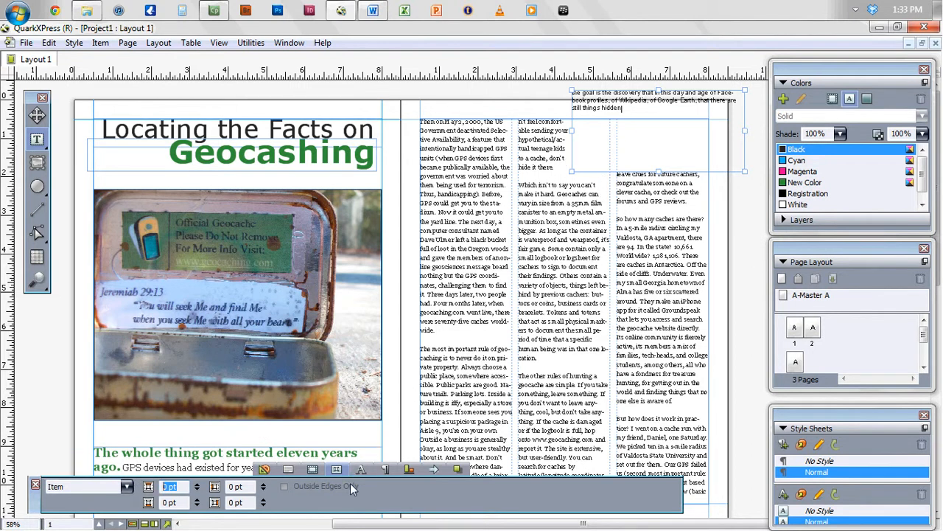
type("5")
key("Tab")
type("5")
key("Tab")
type("5")
key("Tab")
type("5")
key("Tab")
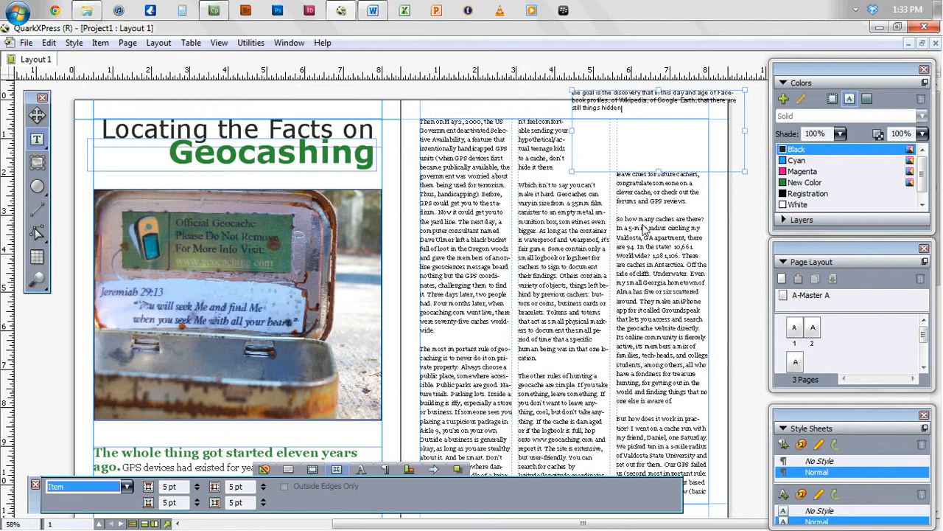
left_click(650, 185)
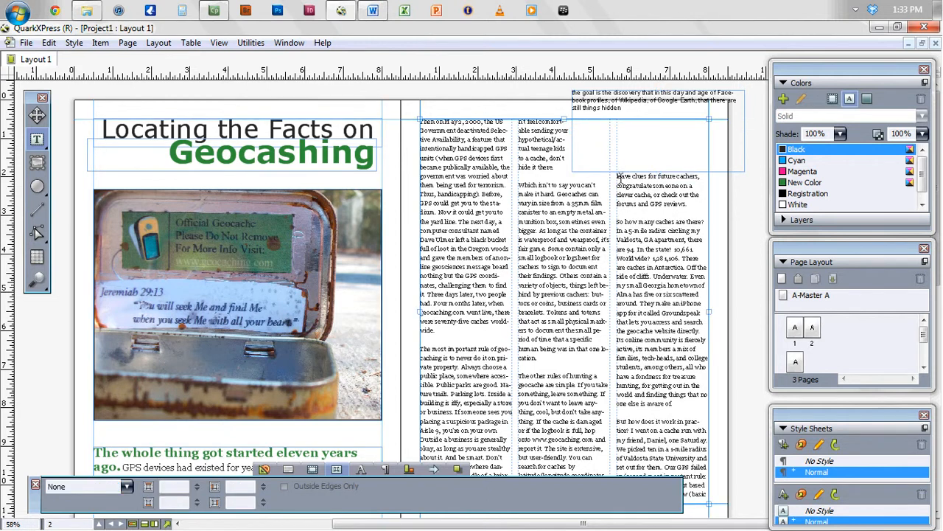
Move the pull-quote box to page 2's upper outer margin corner and widen it to 4.938" across the two outer columns
left_click(37, 115)
left_click(627, 160)
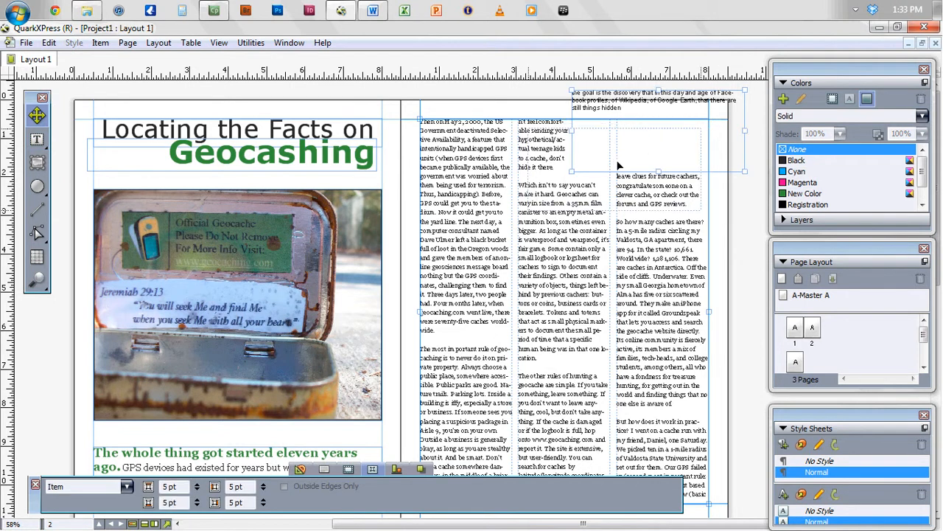
left_click_drag(629, 152, 628, 151)
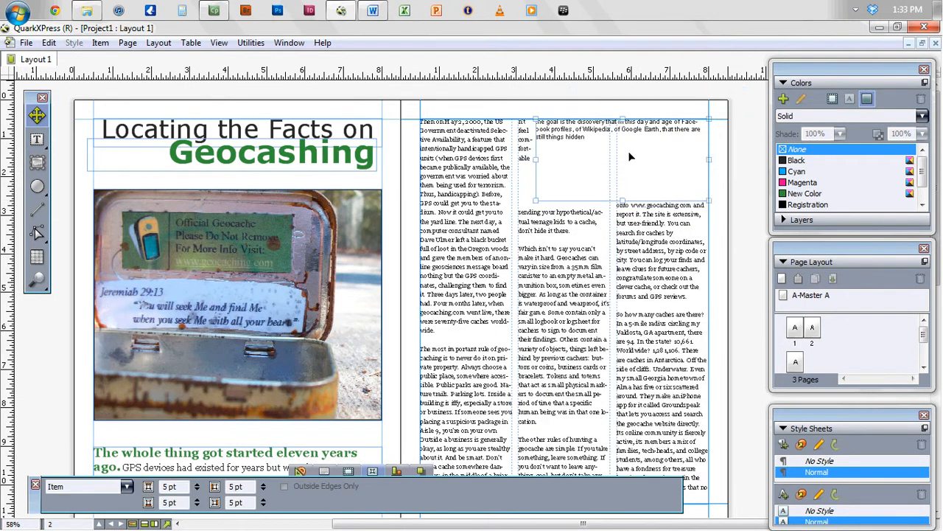
left_click_drag(536, 160, 518, 160)
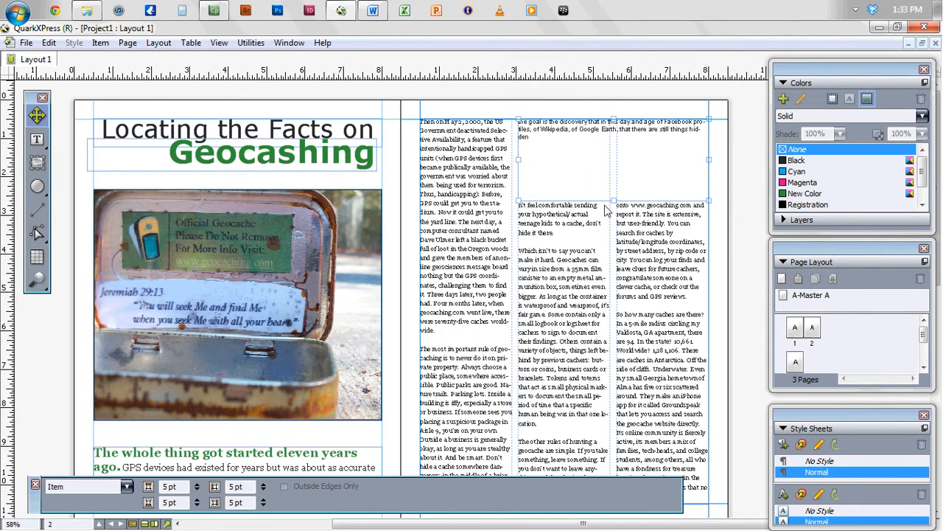
Change the font of all the pull-quote text to Candara
double_click(571, 138)
key("ctrl+a")
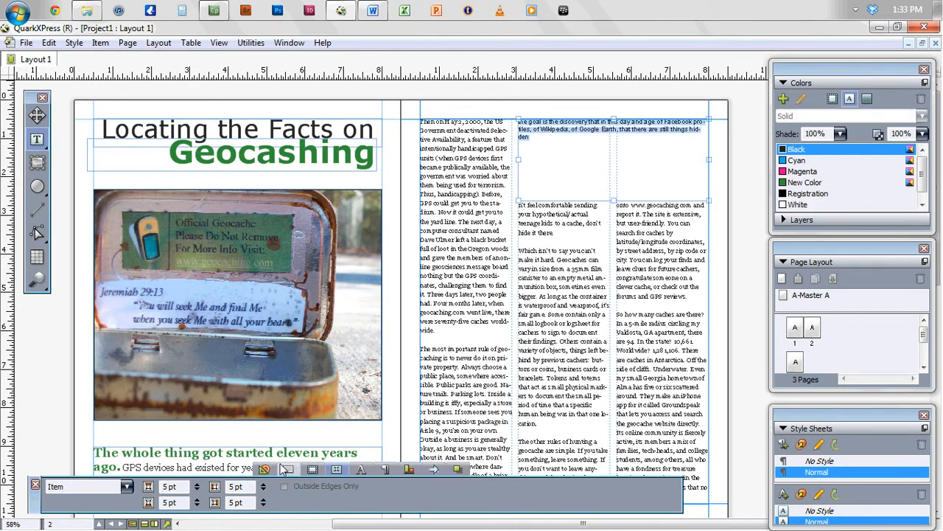
left_click(265, 470)
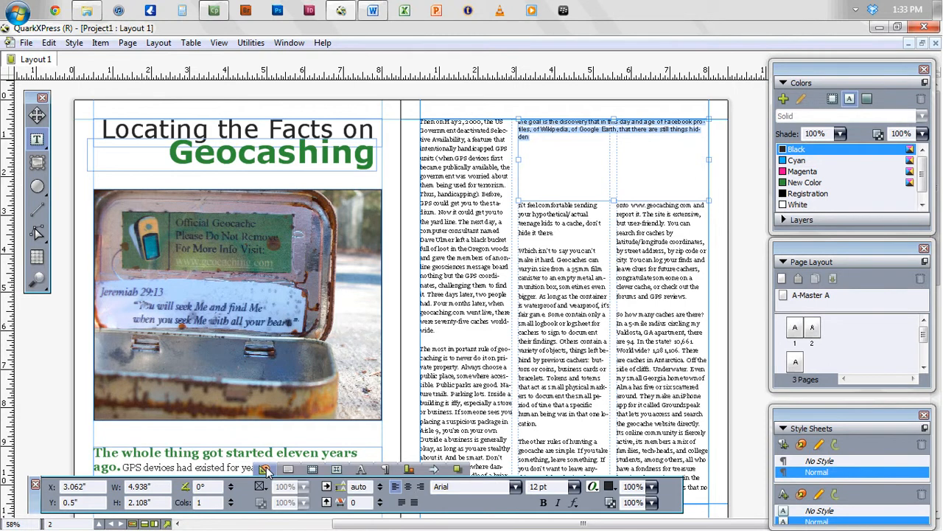
double_click(476, 486)
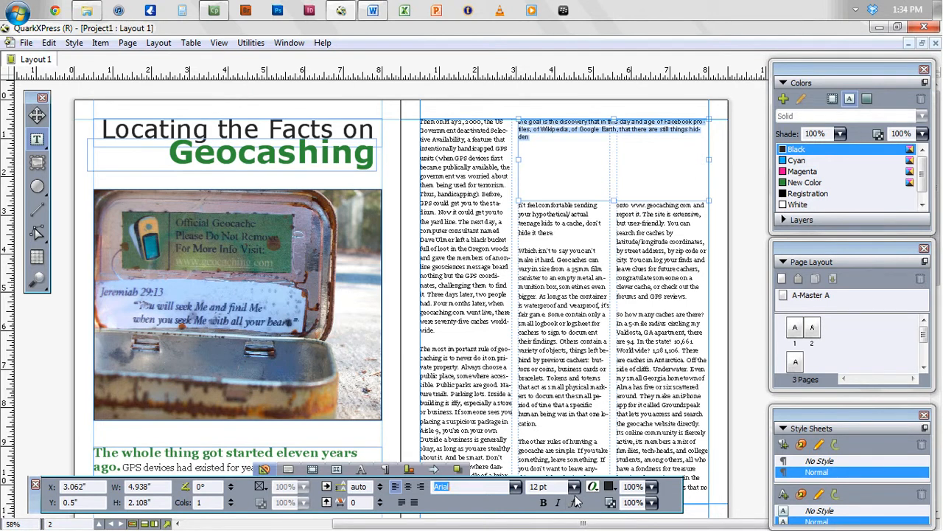
type("Candara")
key("Return")
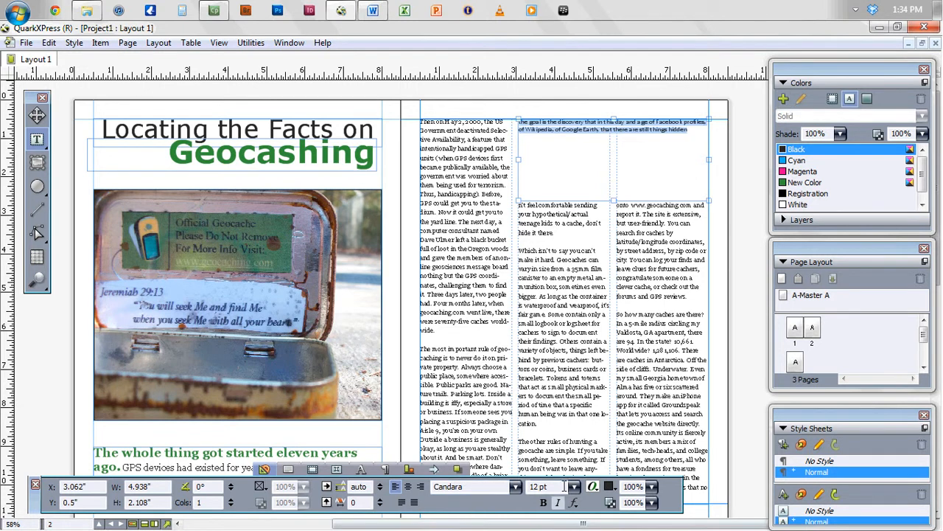
Enlarge the pull-quote text to 36 pt and lengthen its box downward to about 3.8" high
left_click(573, 487)
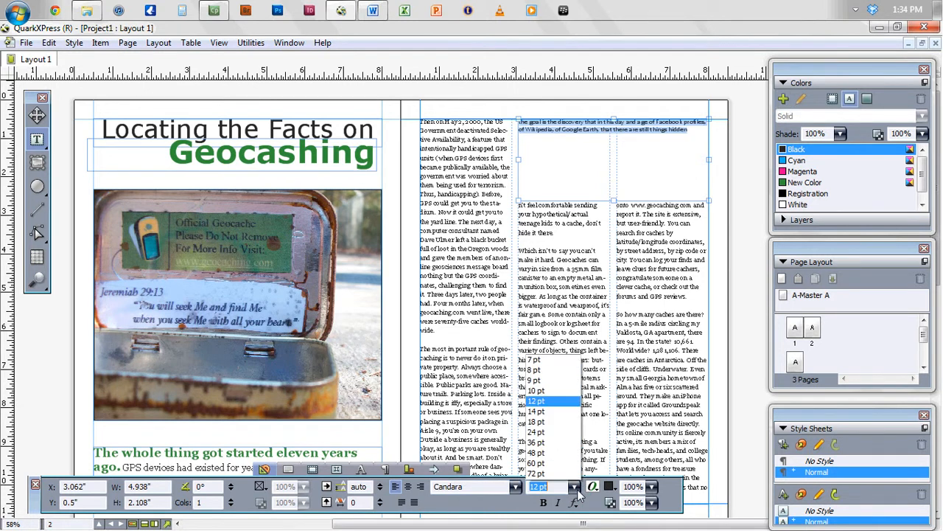
left_click(564, 443)
left_click_drag(614, 197, 609, 278)
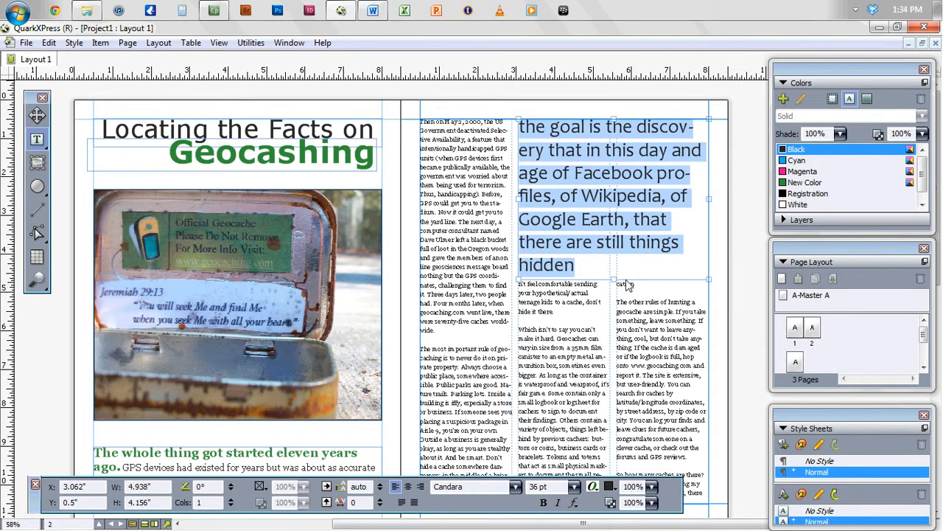
left_click_drag(616, 279, 615, 262)
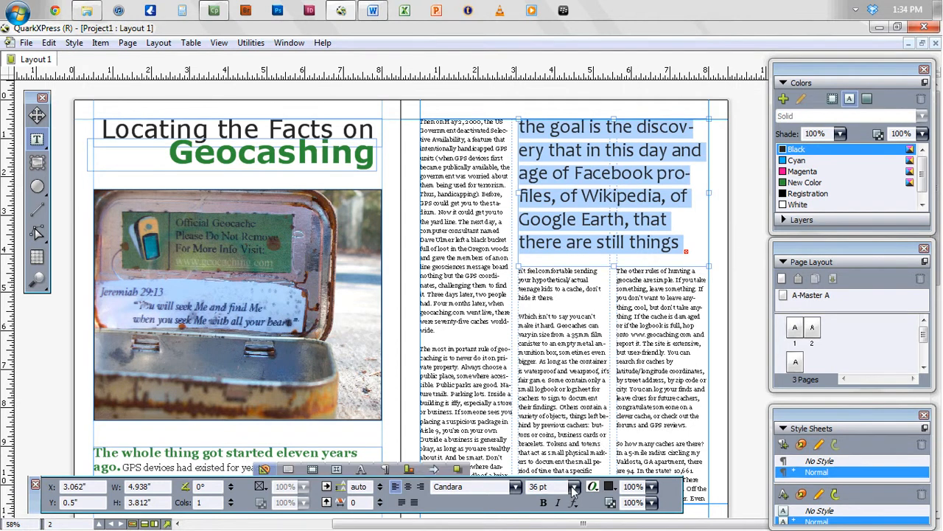
Try the pull-quote text at 32 pt and then at 34 pt
double_click(561, 488)
type("32")
key("Return")
double_click(552, 487)
type("34")
key("Return")
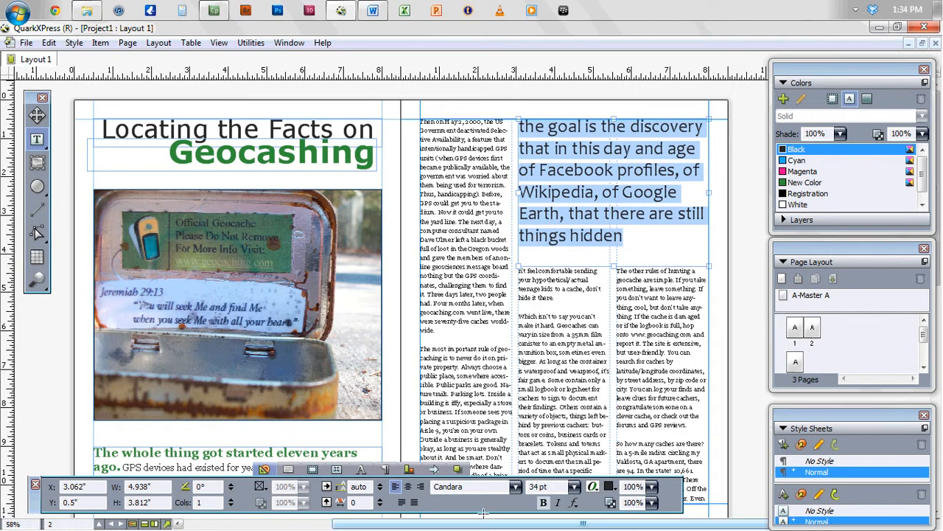
Center the pull-quote text vertically and horizontally within its box
left_click(288, 471)
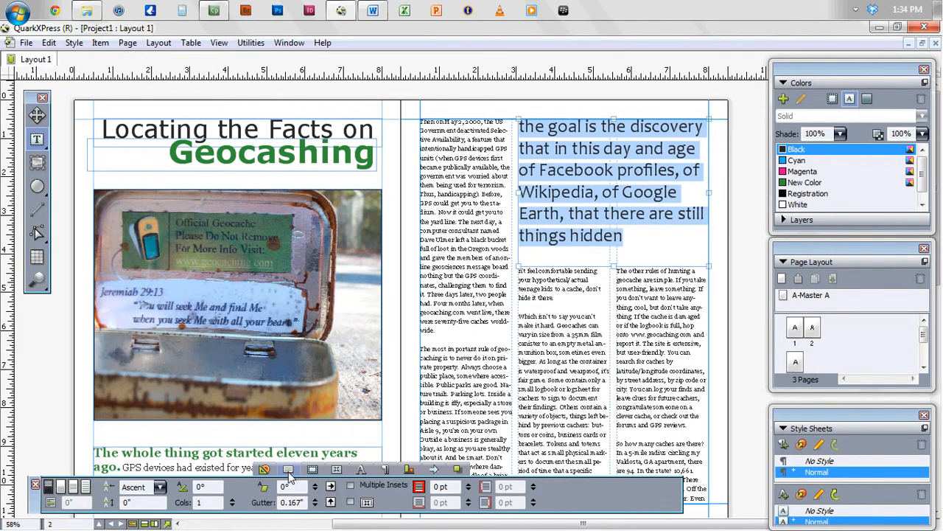
left_click(73, 488)
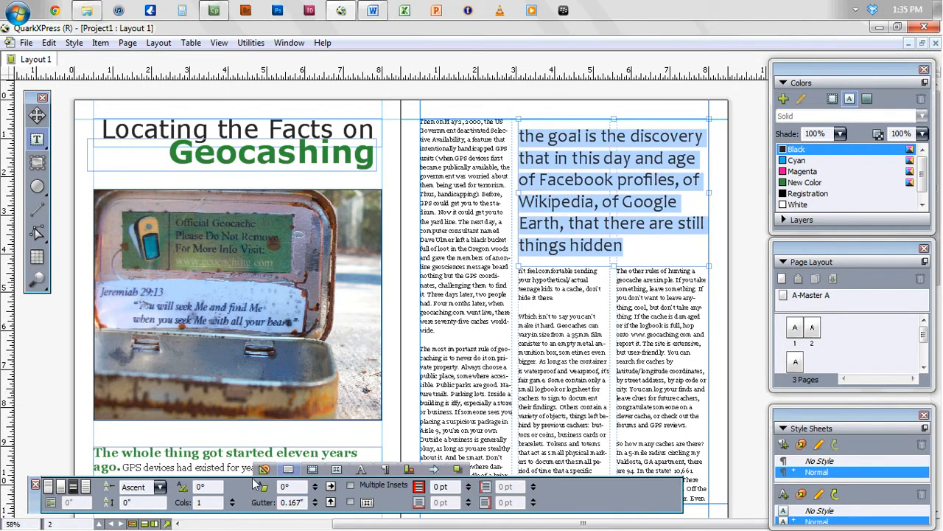
left_click(264, 469)
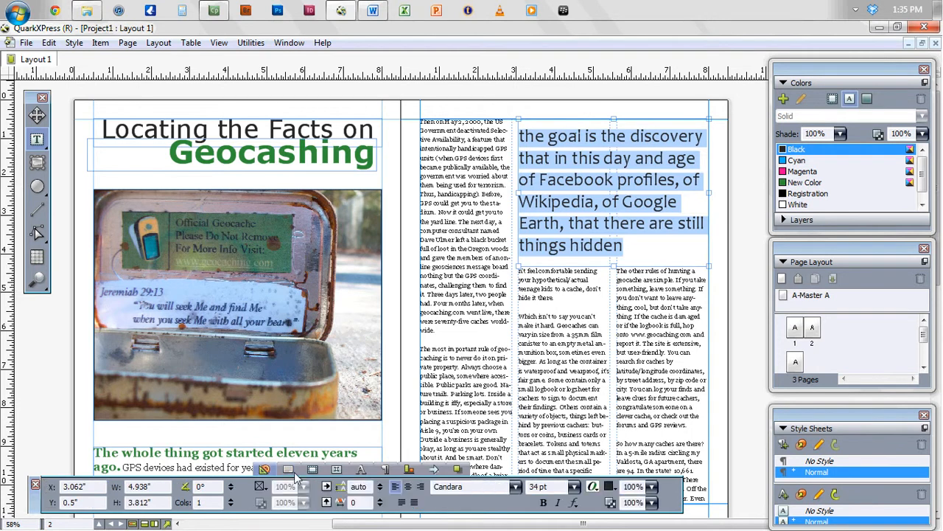
left_click(409, 487)
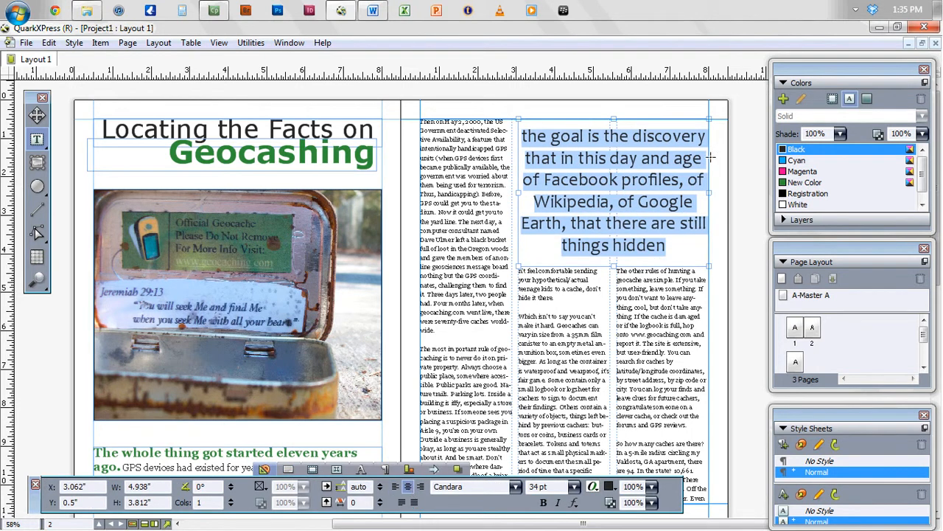
left_click(741, 160)
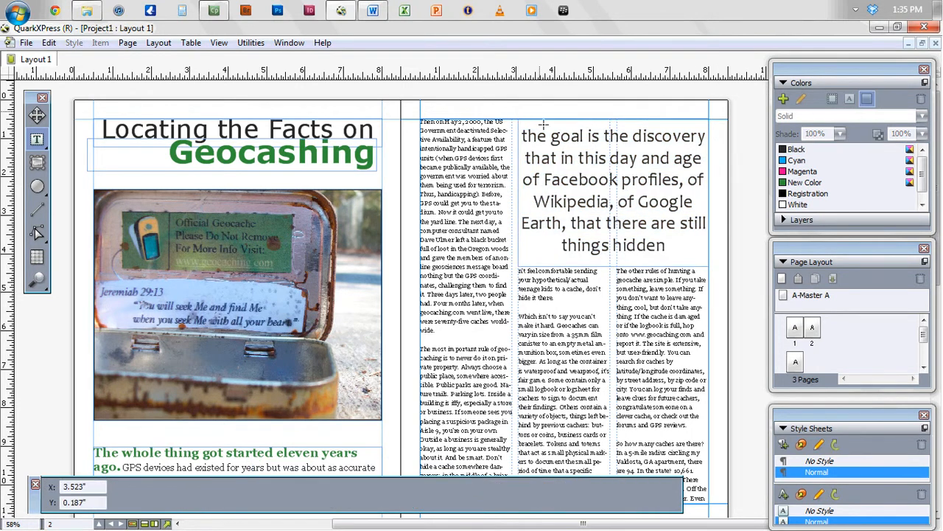
Capitalize the first word of the pull quote so it reads "The"
left_click(528, 141)
key("Delete")
type("T")
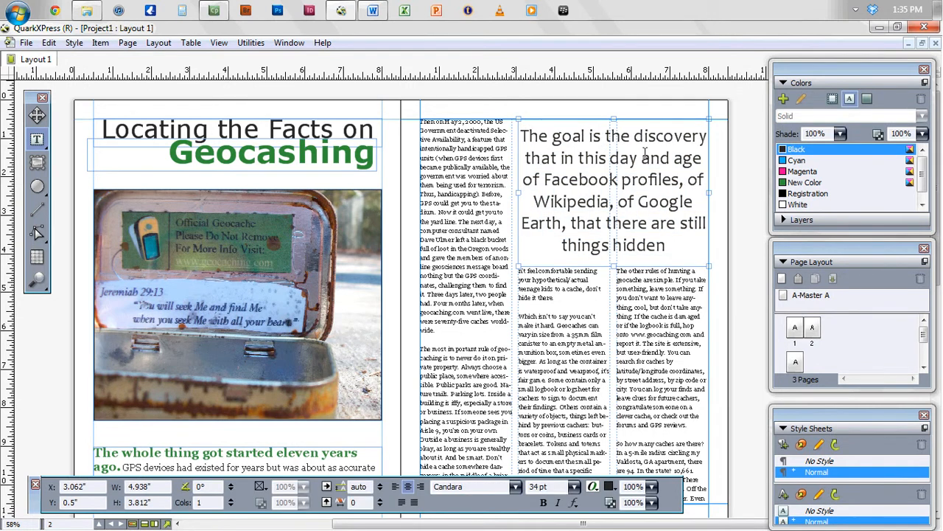
left_click(746, 177)
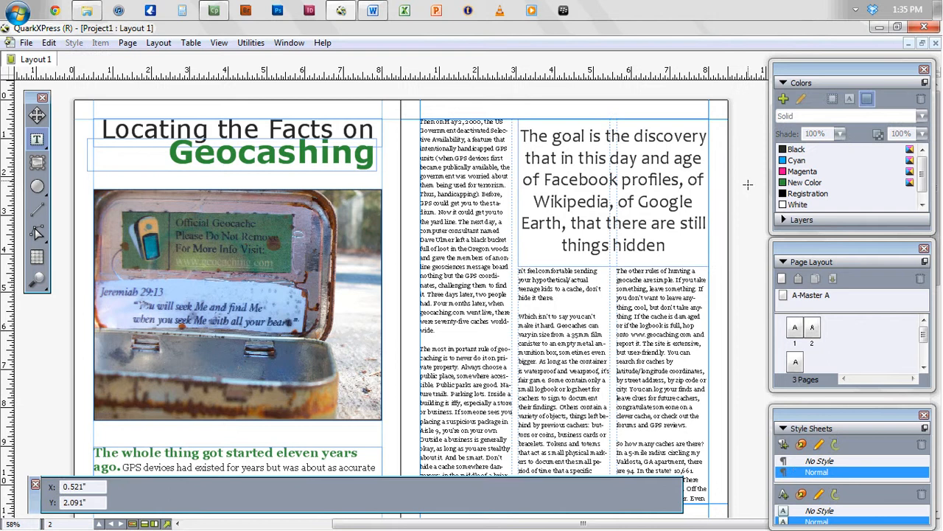
Make the entire pull quote bold
double_click(665, 225)
key("ctrl+a")
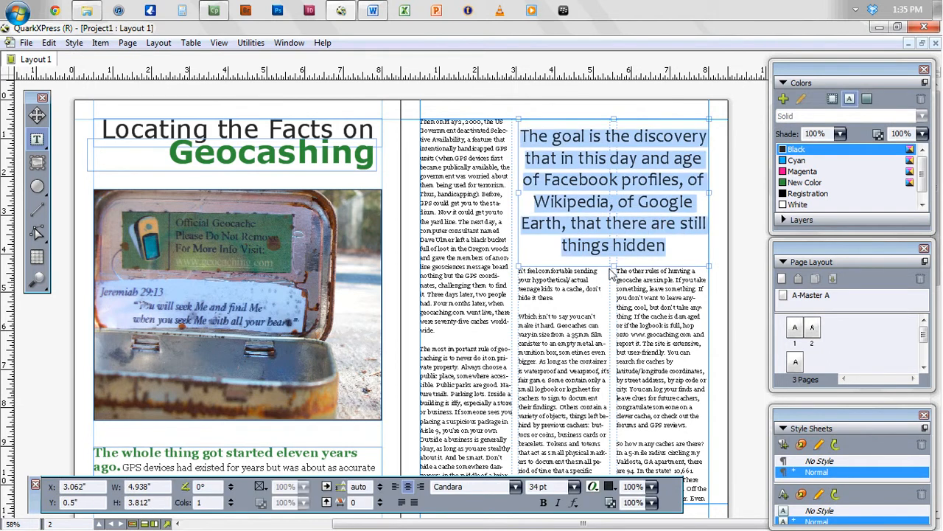
left_click(543, 504)
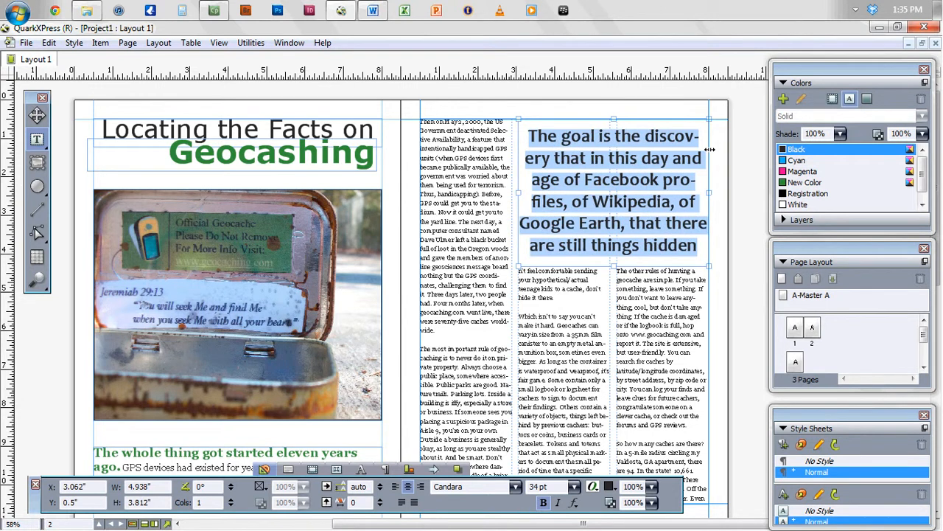
Insert line breaks before "discovery" and "Facebook" in the pull quote to avoid hyphenating those words
left_click(646, 143)
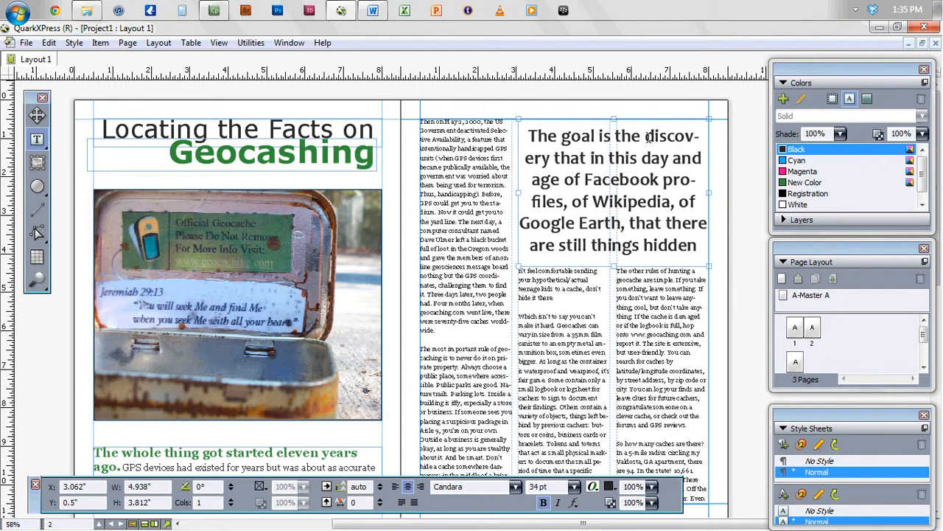
key("Return")
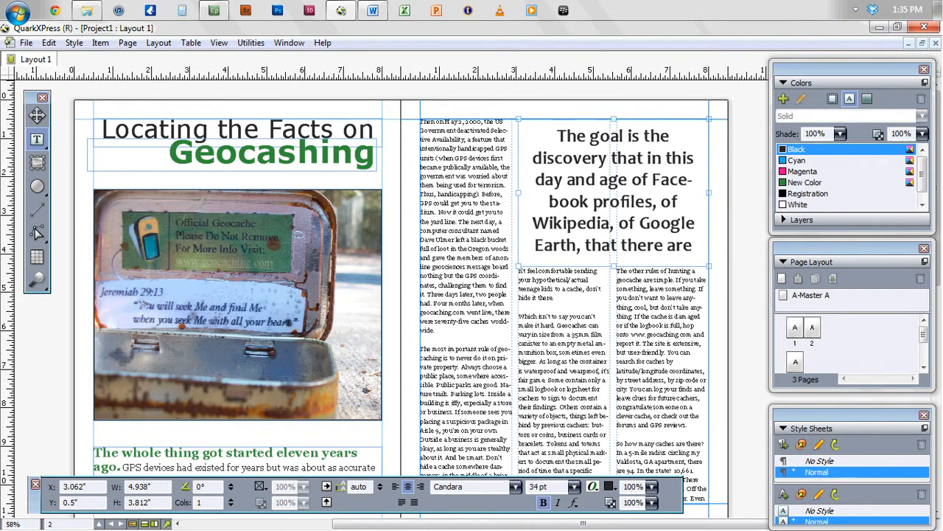
left_click(653, 180)
key("Return")
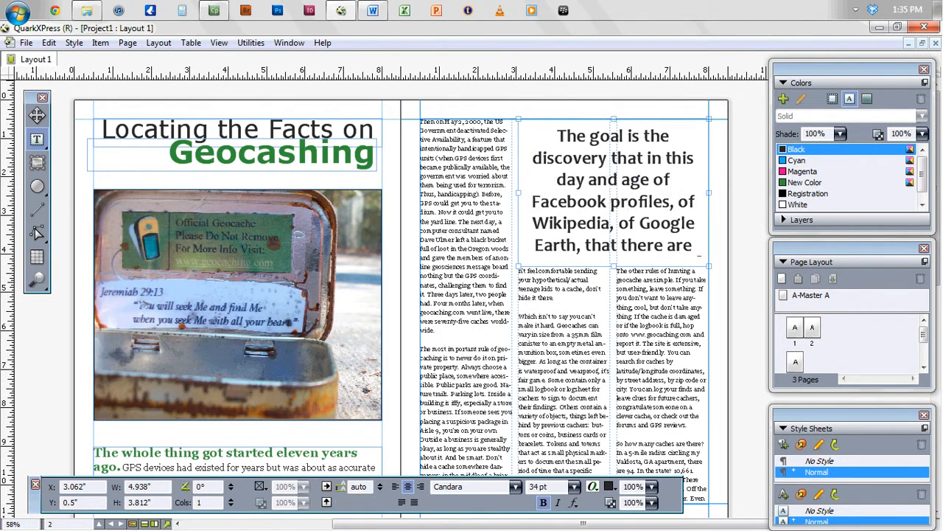
Reduce all the pull-quote text to 32 pt so it fits in its box
key("ctrl+a")
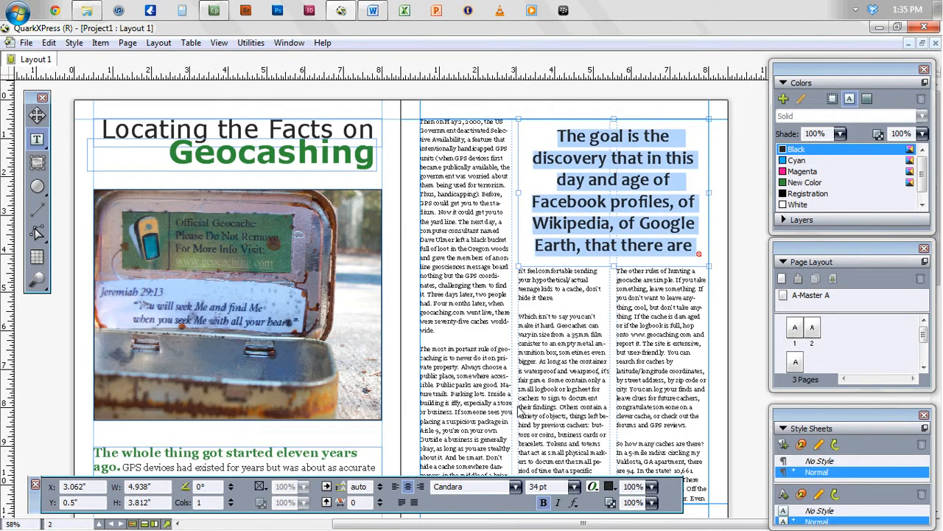
triple_click(558, 486)
type("32")
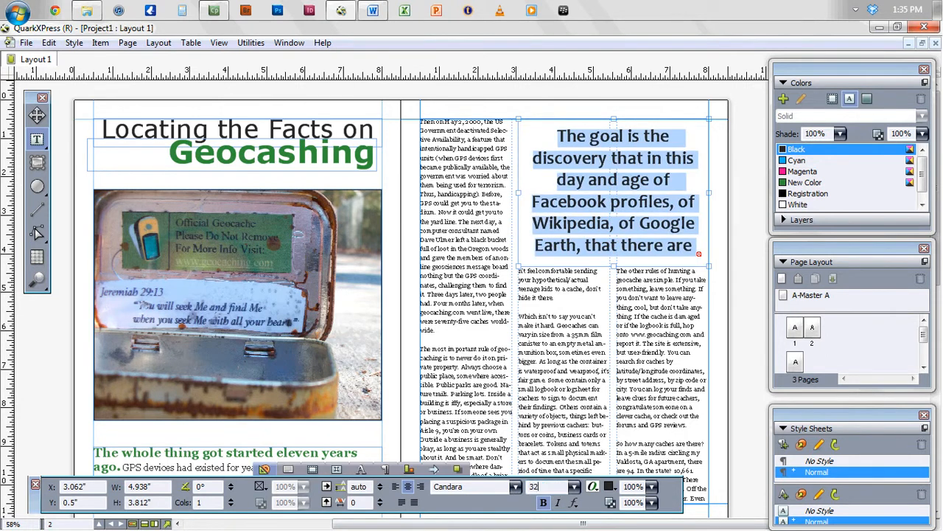
key("Return")
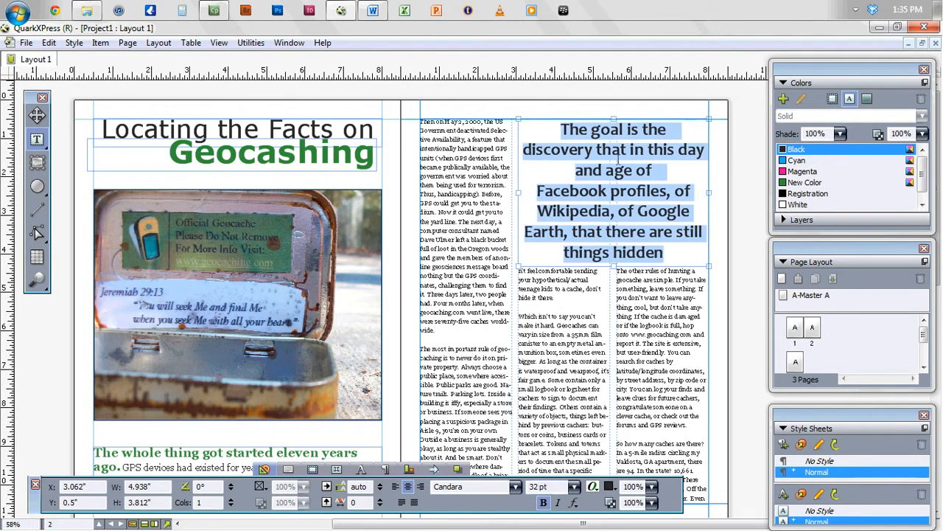
Color all the pull-quote text with the green New Color swatch and deselect the box
left_click(625, 218)
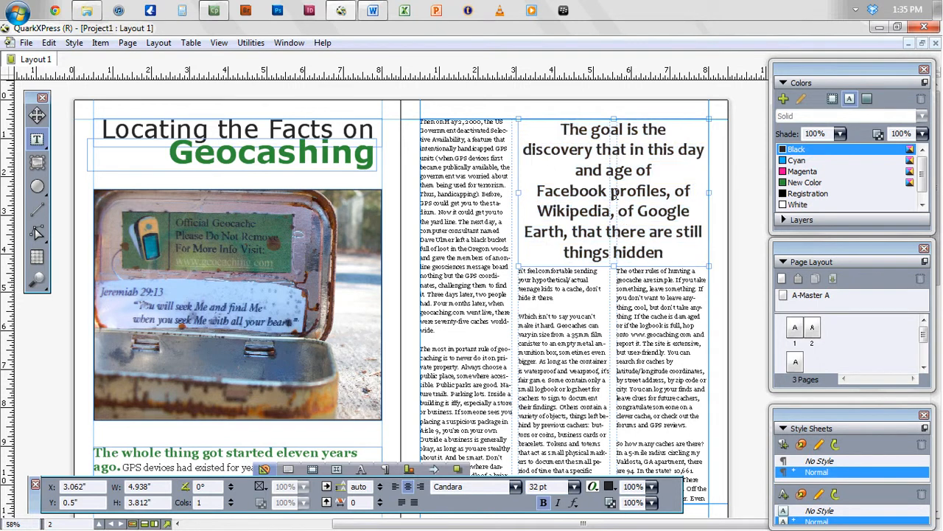
key("ctrl+a")
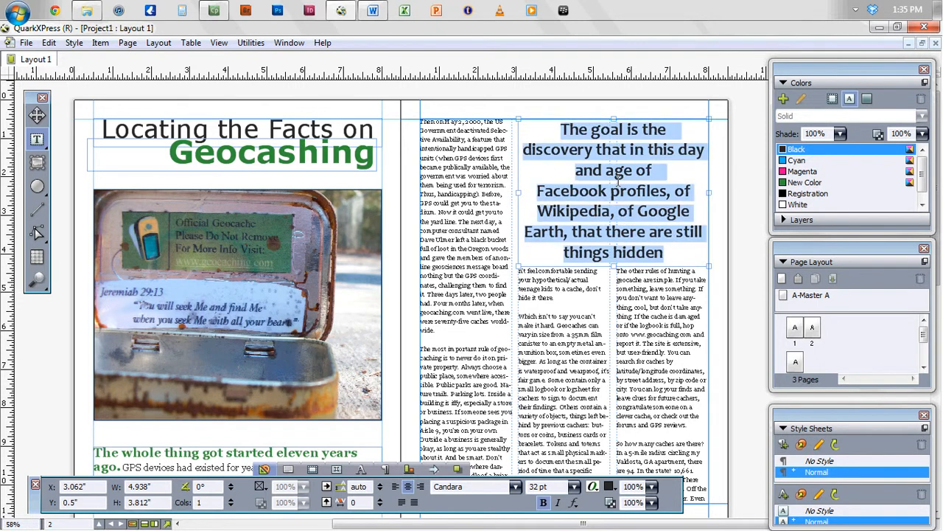
left_click(805, 183)
left_click(689, 201)
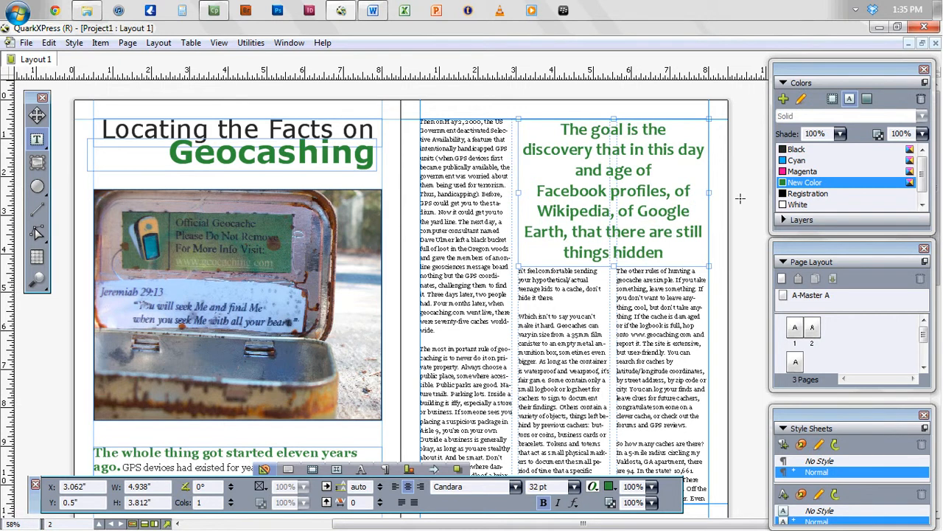
left_click(740, 198)
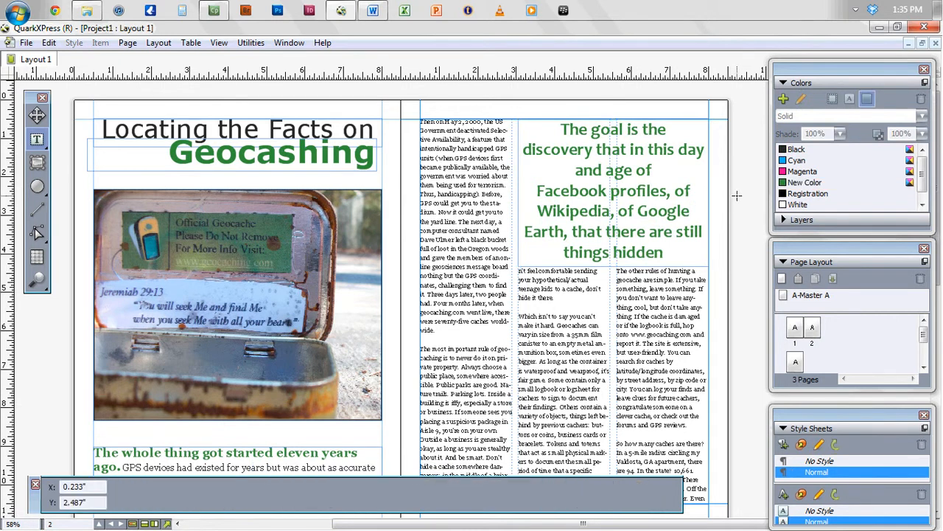
Hide the layout guides and review the spread of pages 1 and 2
key("F7")
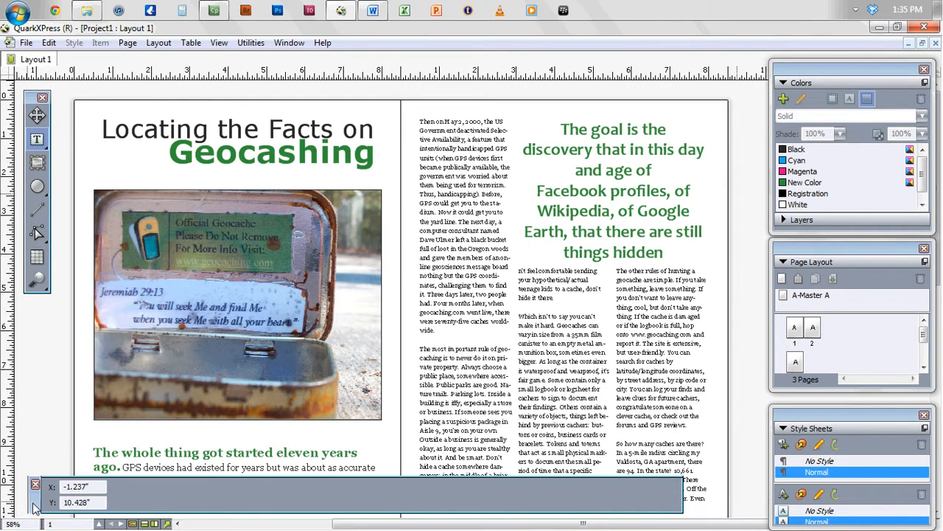
scroll(36, 409, "down", 1)
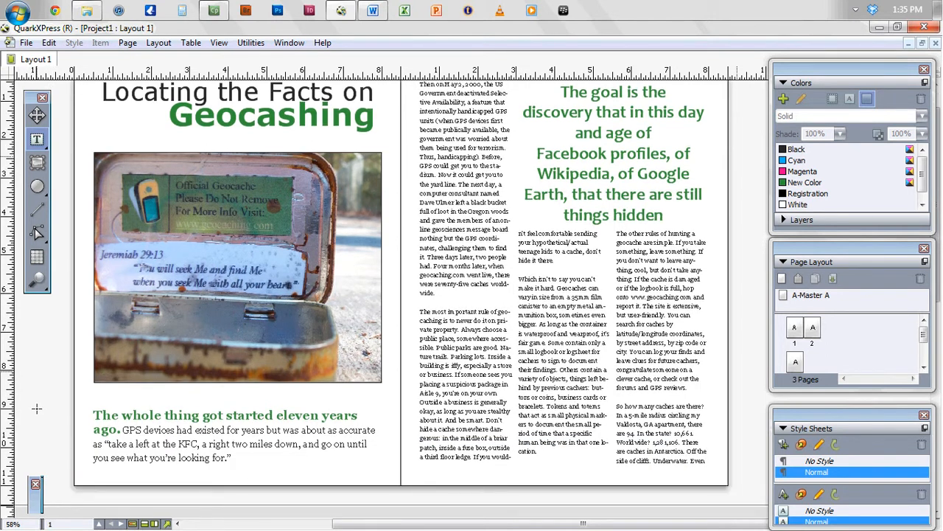
scroll(36, 409, "up", 1)
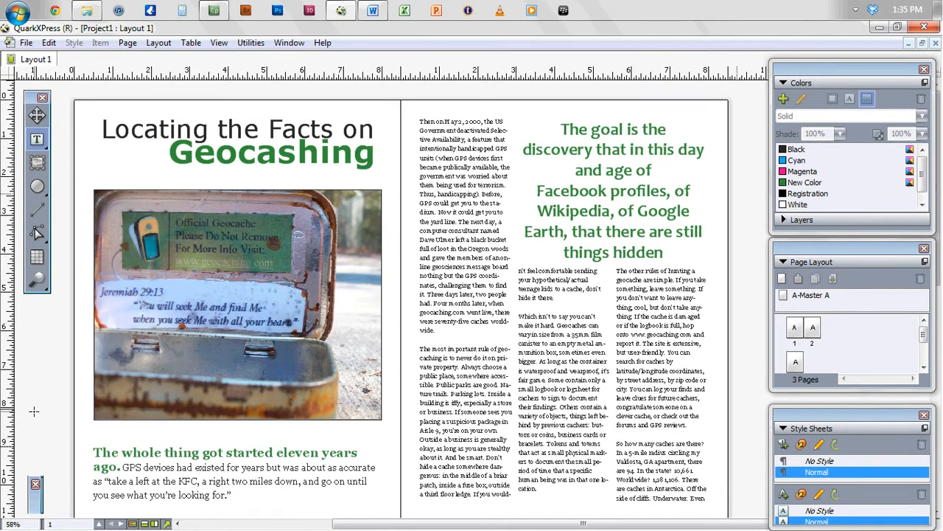
left_click(557, 489)
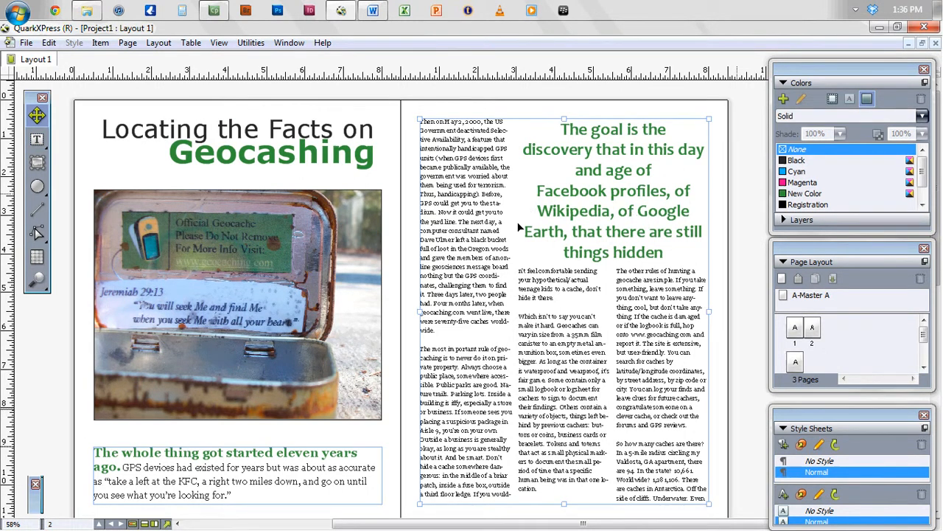
scroll(516, 269, "down", 3)
scroll(443, 227, "up", 3)
scroll(443, 227, "down", 2)
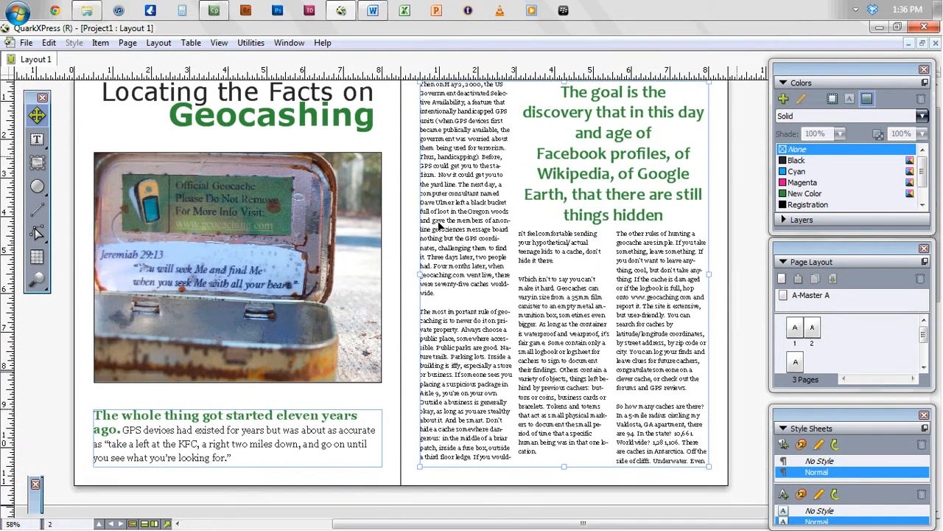
Show the layout guides and move the three-column text box on page 3 down to the bottom margin
scroll(443, 227, "up", 2)
left_click(754, 236)
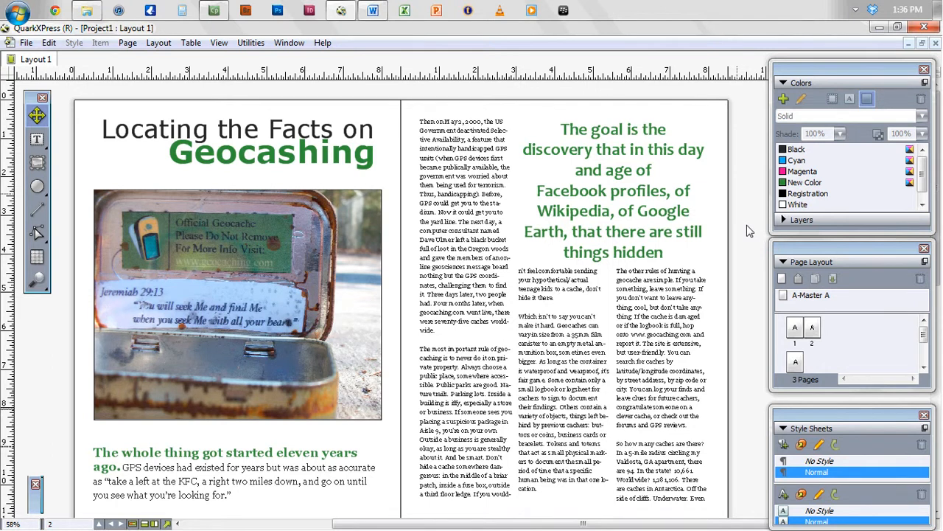
scroll(745, 239, "down", 3)
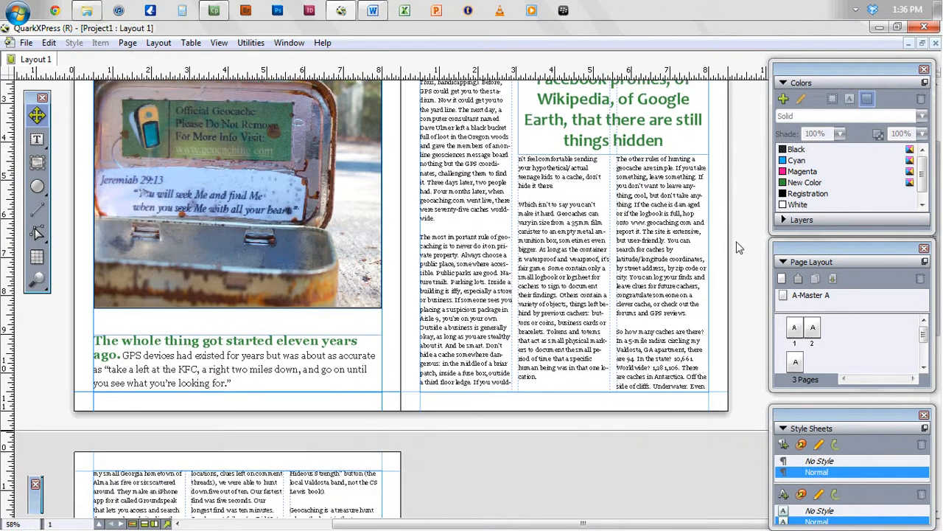
scroll(739, 247, "down", 7)
scroll(734, 256, "down", 3)
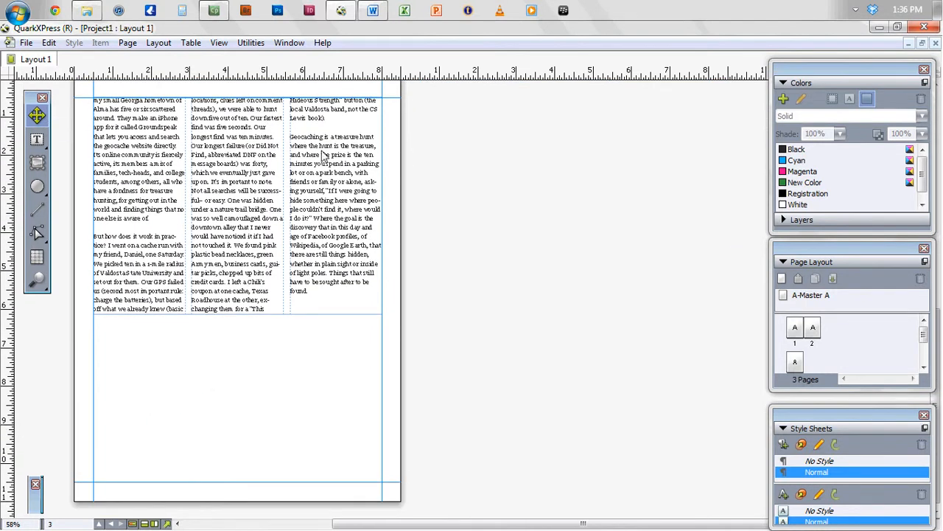
scroll(251, 192, "up", 1)
left_click_drag(247, 210, 251, 328)
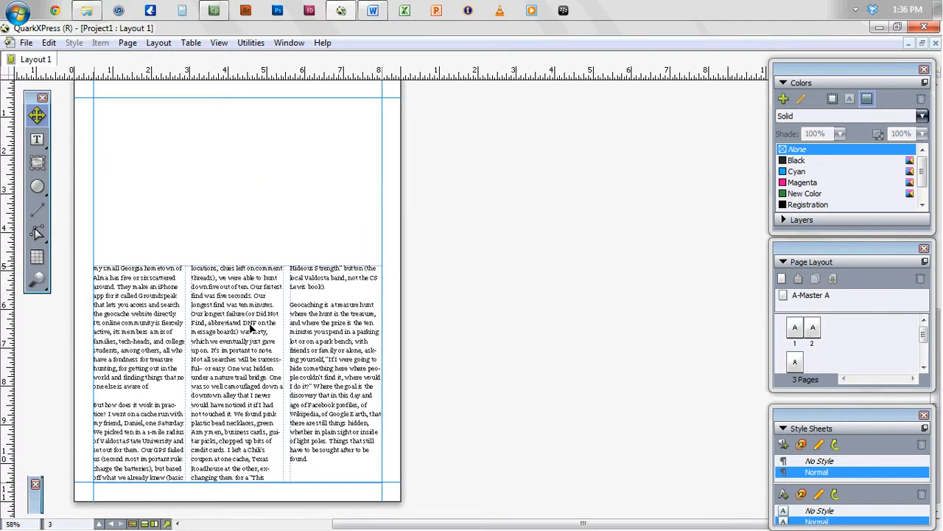
left_click_drag(237, 263, 240, 263)
Draw a margin-to-margin picture box above the text on page 3 and import picture 1 from the Geocashing folder
left_click(37, 162)
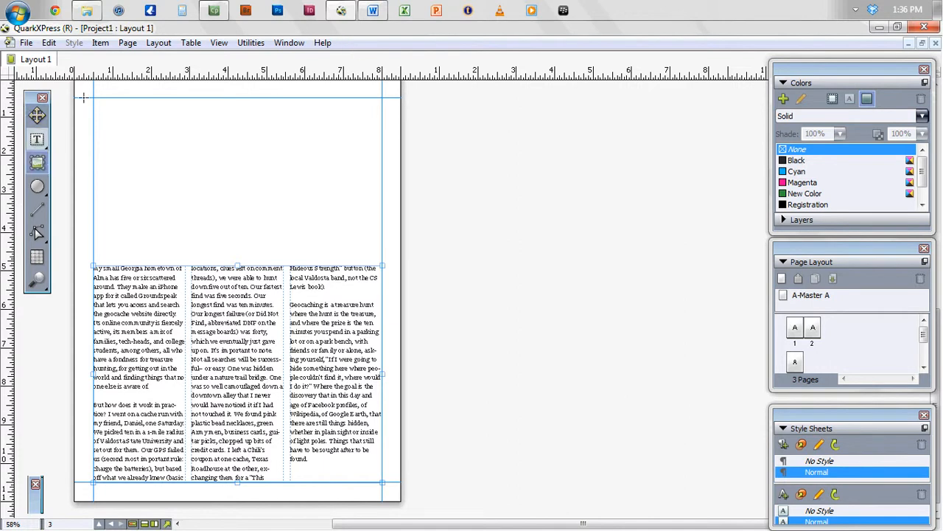
left_click_drag(93, 98, 382, 259)
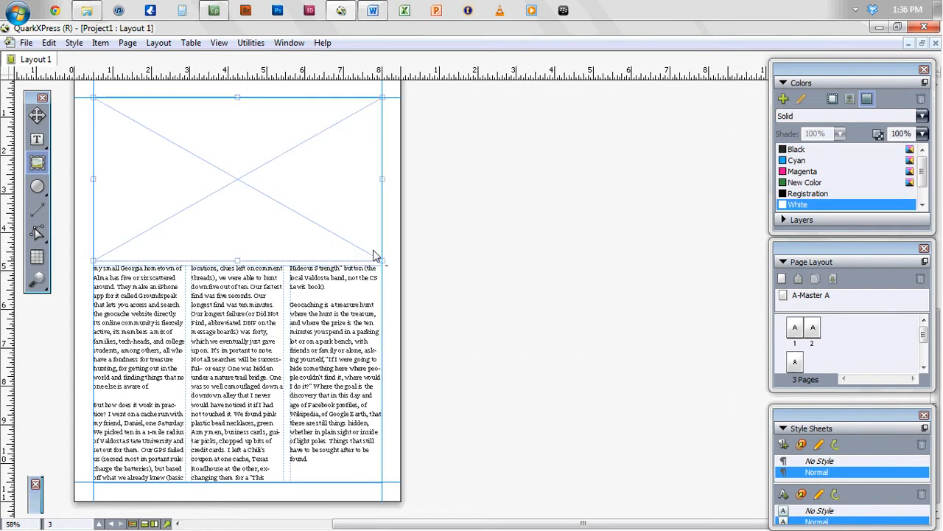
right_click(281, 177)
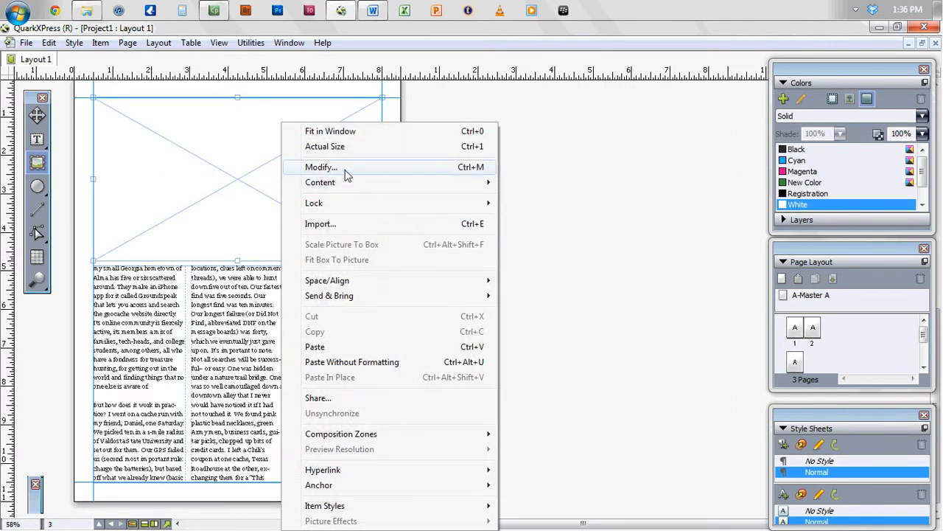
left_click(320, 223)
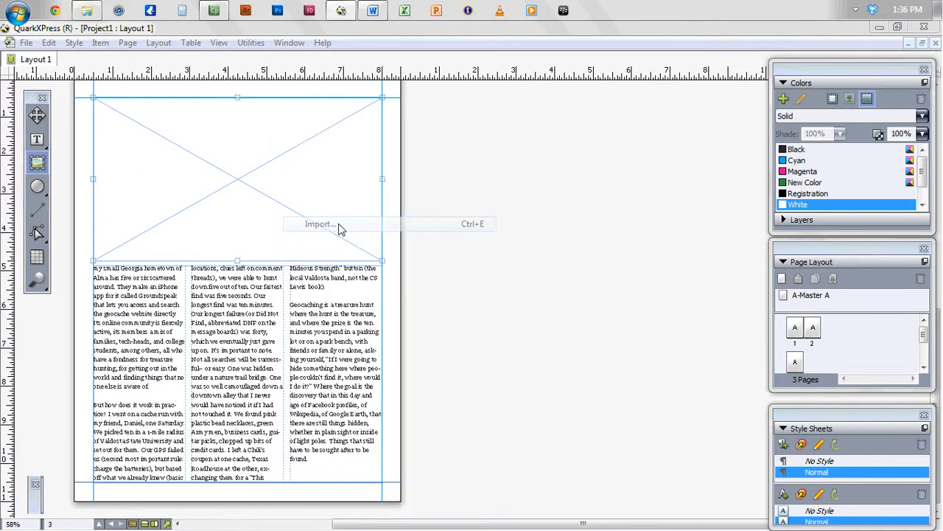
left_click(653, 272)
left_click(652, 273)
left_click(652, 272)
left_click(653, 272)
left_click(652, 273)
left_click(652, 272)
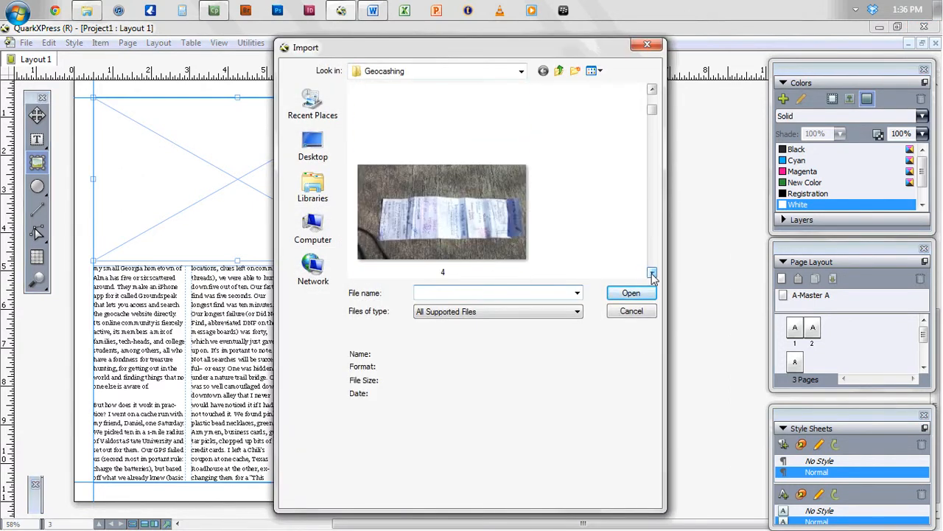
left_click(652, 89)
left_click(652, 90)
left_click(652, 89)
left_click(652, 89)
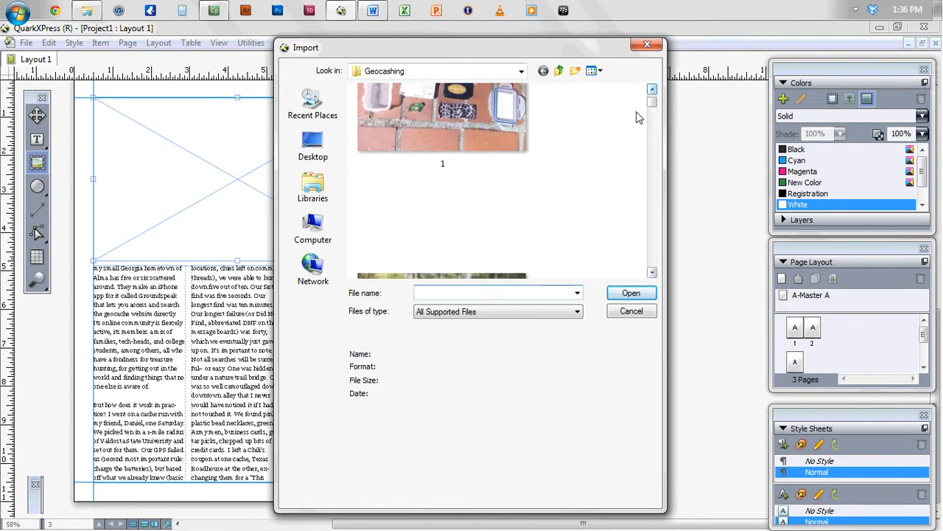
left_click(652, 89)
left_click(452, 204)
double_click(451, 204)
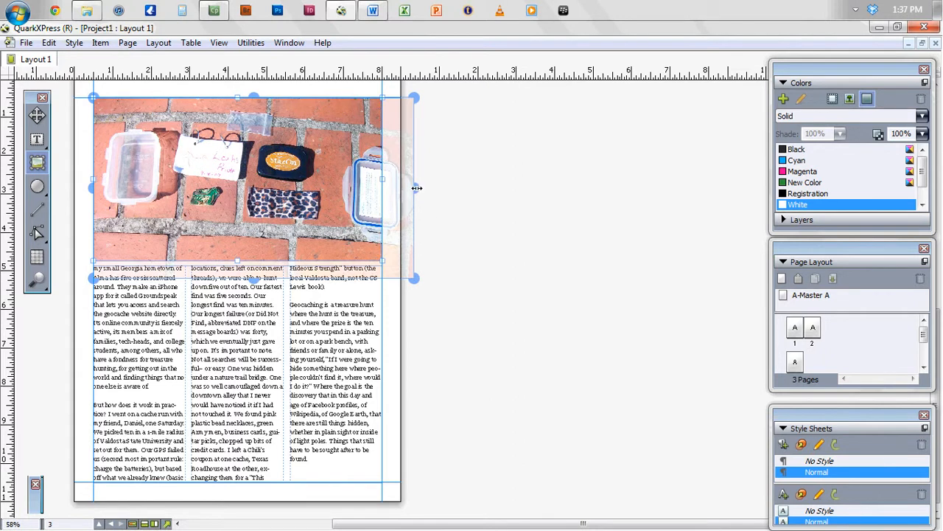
Scale the brick photo to fit its picture box, then enlarge it slightly from its lower-left corner
left_click_drag(414, 277, 375, 258)
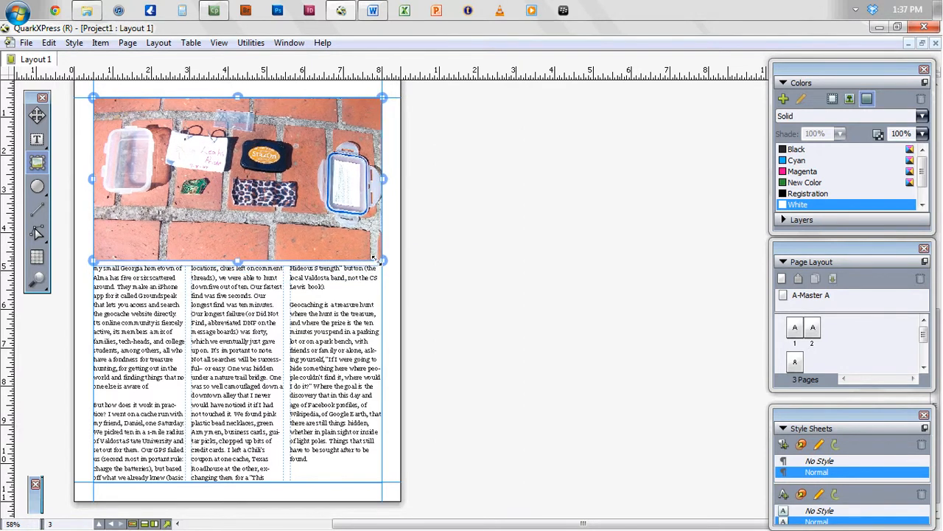
left_click(484, 241)
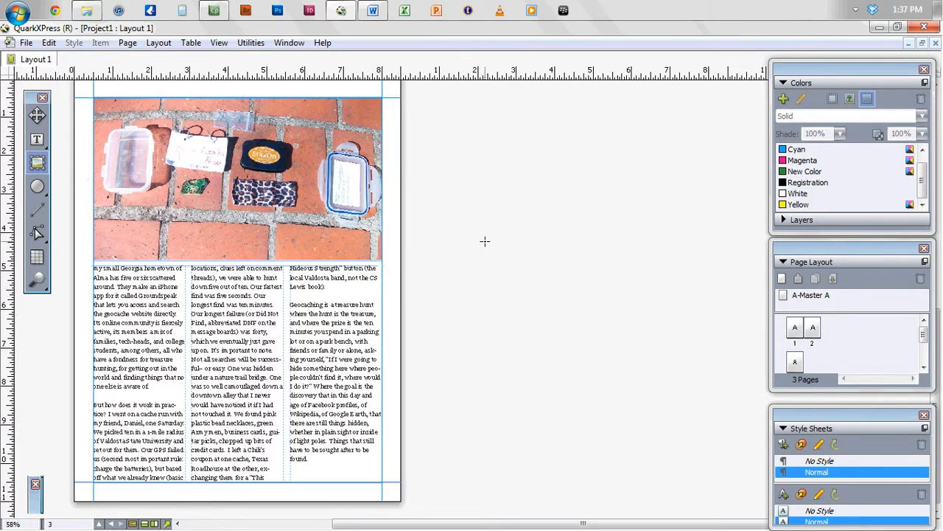
left_click(278, 203)
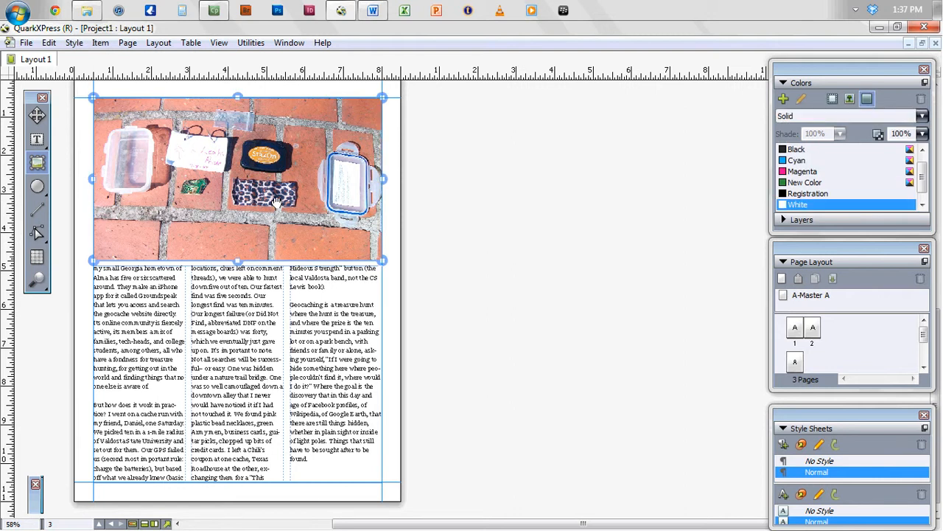
left_click_drag(92, 260, 86, 263)
left_click(458, 253)
Add a 2 pt solid black frame to the page 3 picture box and hide the layout guides
left_click(37, 115)
left_click(287, 190)
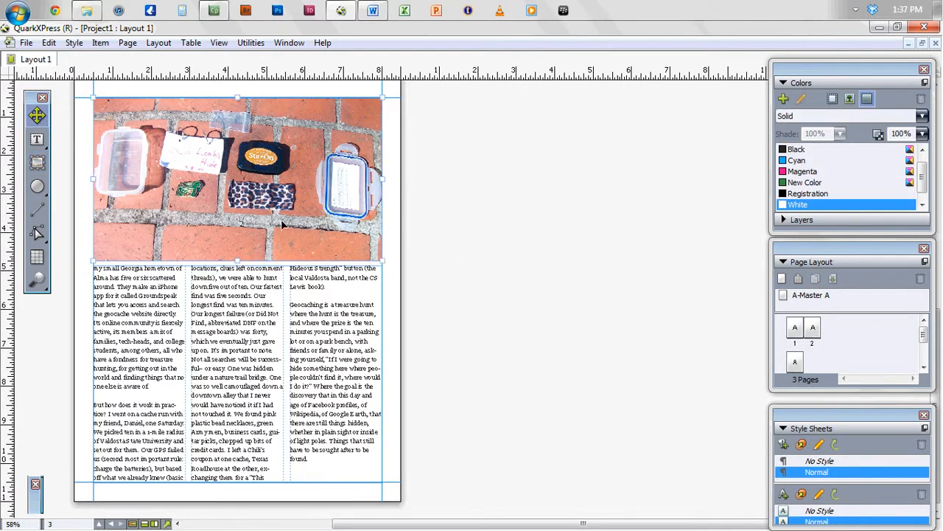
double_click(36, 502)
left_click(323, 470)
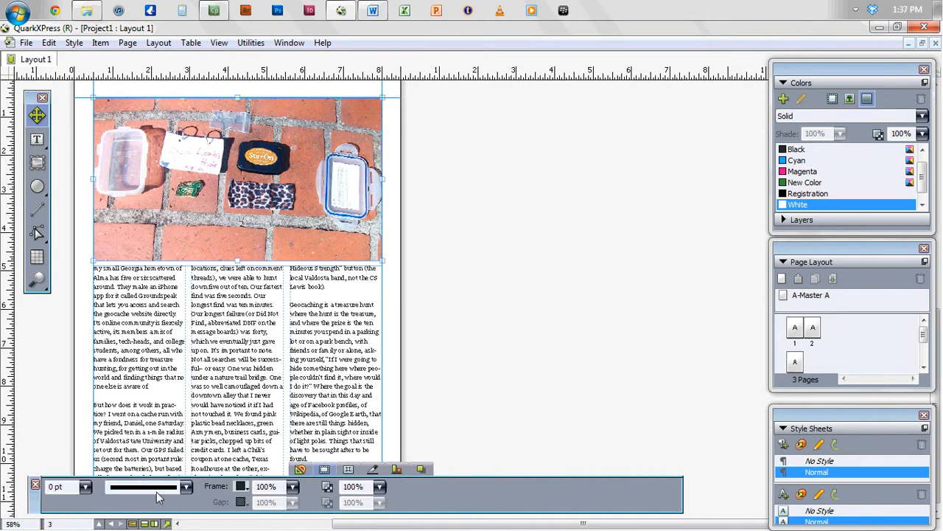
left_click(85, 487)
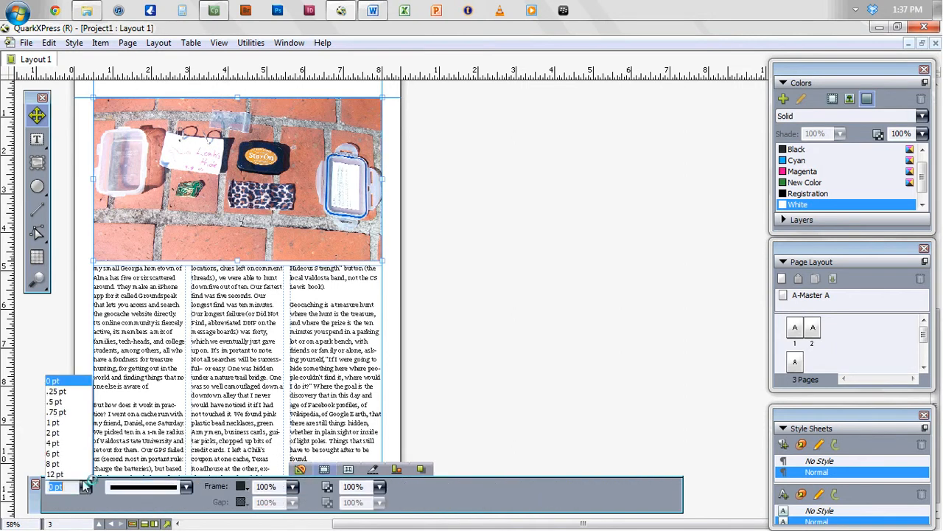
left_click(73, 434)
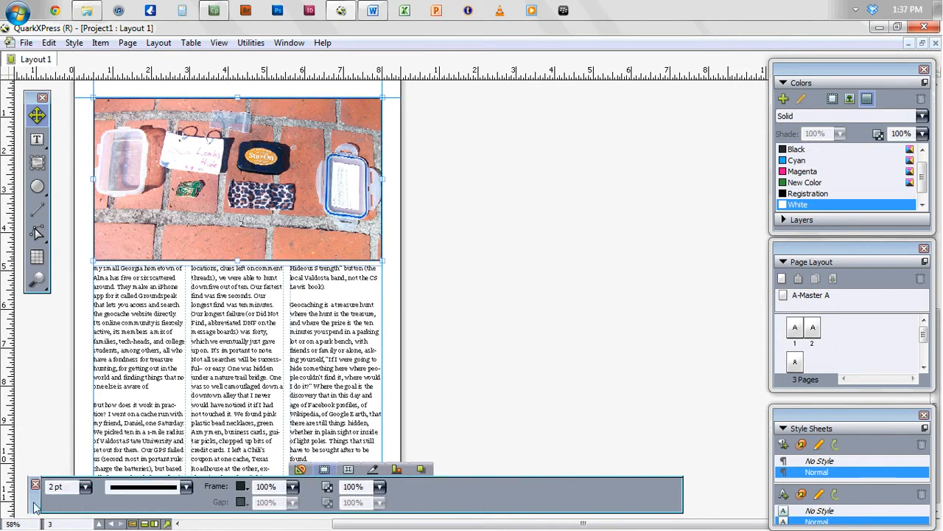
left_click(519, 339)
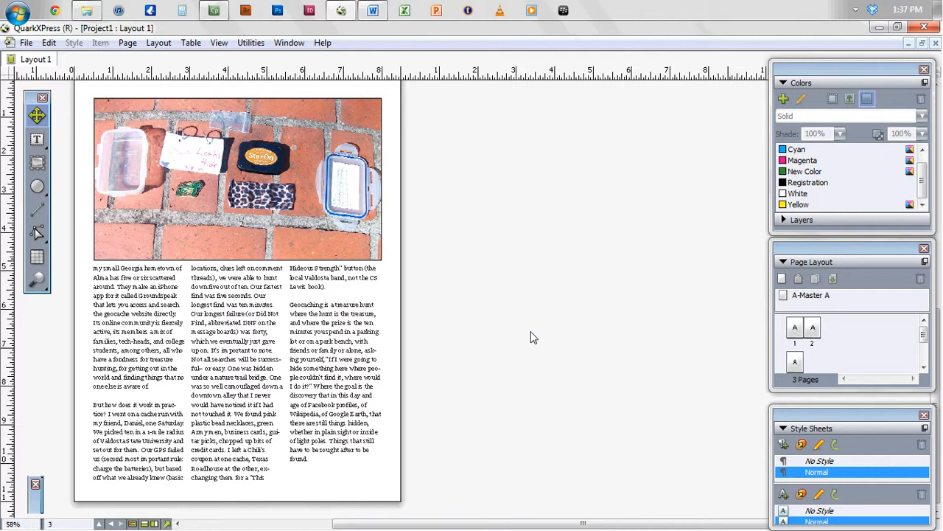
End the article after "found." with a Webdings arrow symbol followed by the author's name in Georgia
scroll(516, 346, "up", 5)
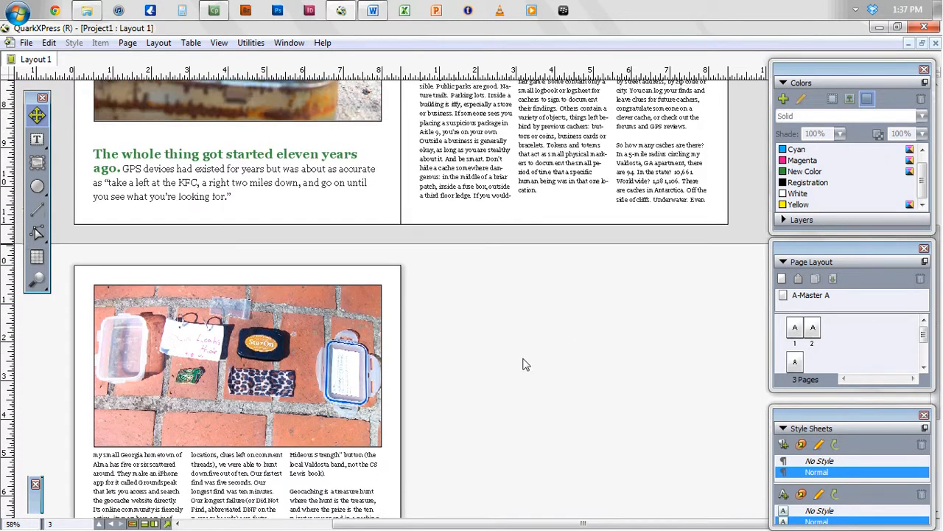
scroll(523, 364, "up", 5)
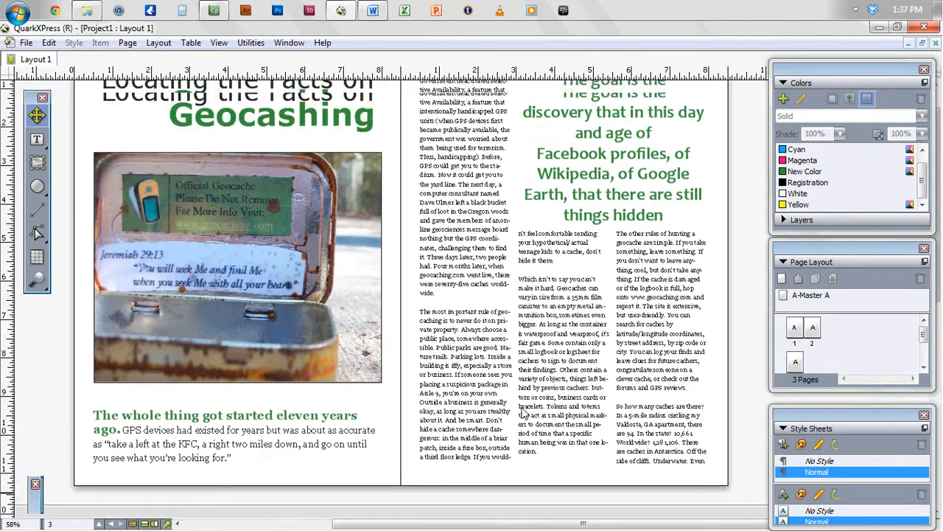
scroll(531, 432, "down", 2)
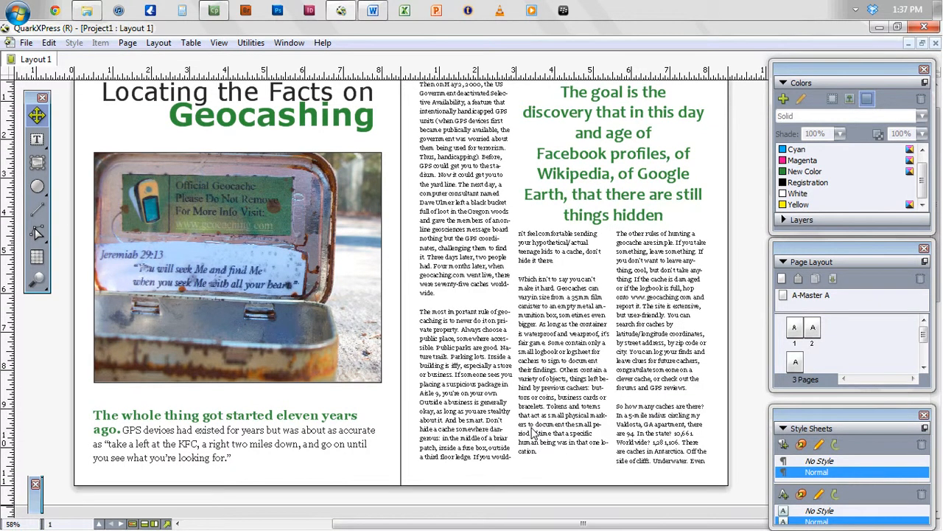
scroll(530, 442, "down", 5)
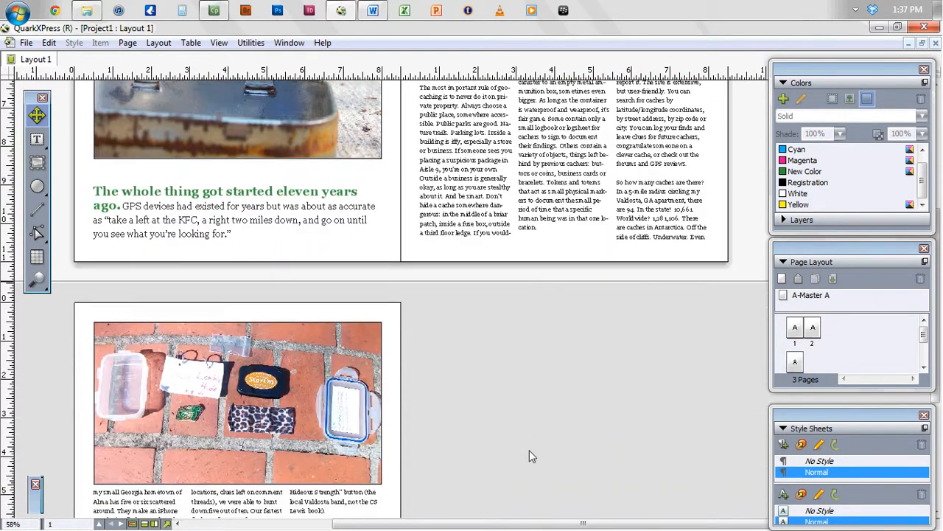
scroll(530, 455, "down", 3)
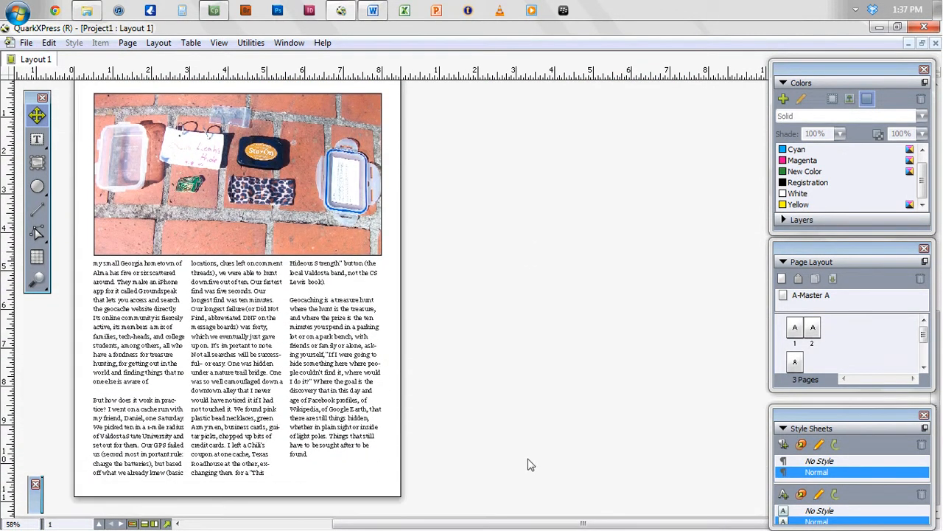
left_click(322, 446)
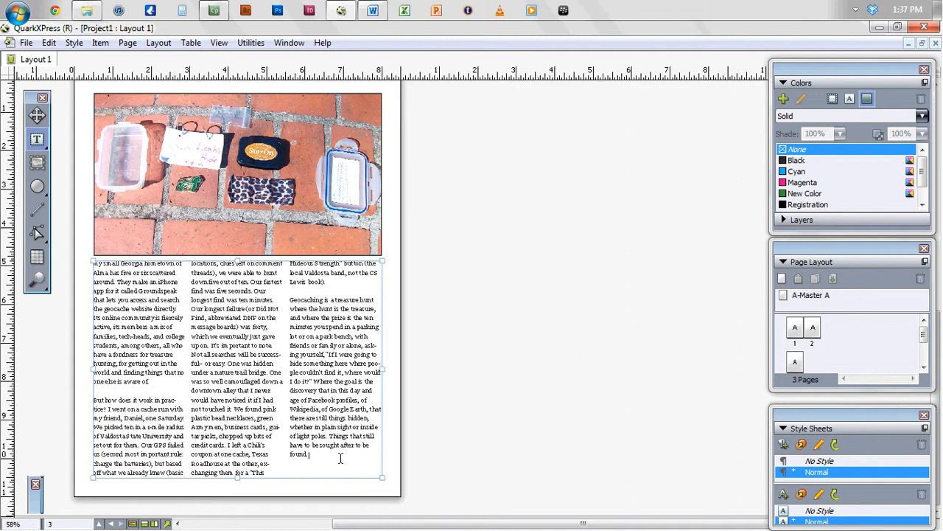
key("ctrl+1")
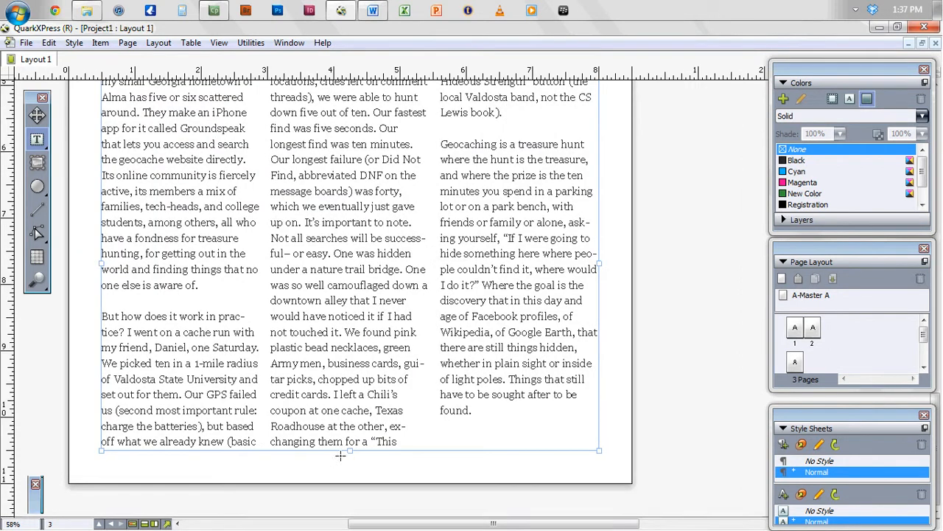
double_click(34, 502)
double_click(484, 487)
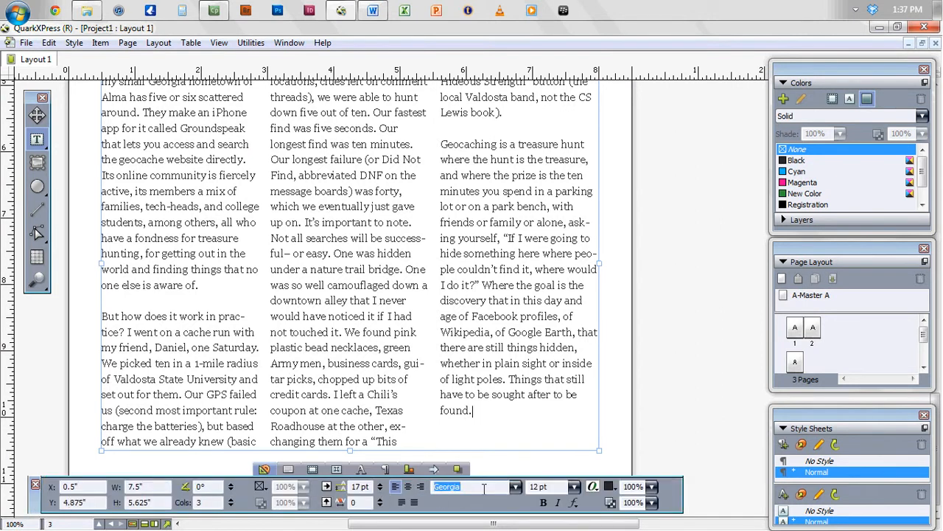
type("Webdings")
double_click(497, 486)
type("Georgia")
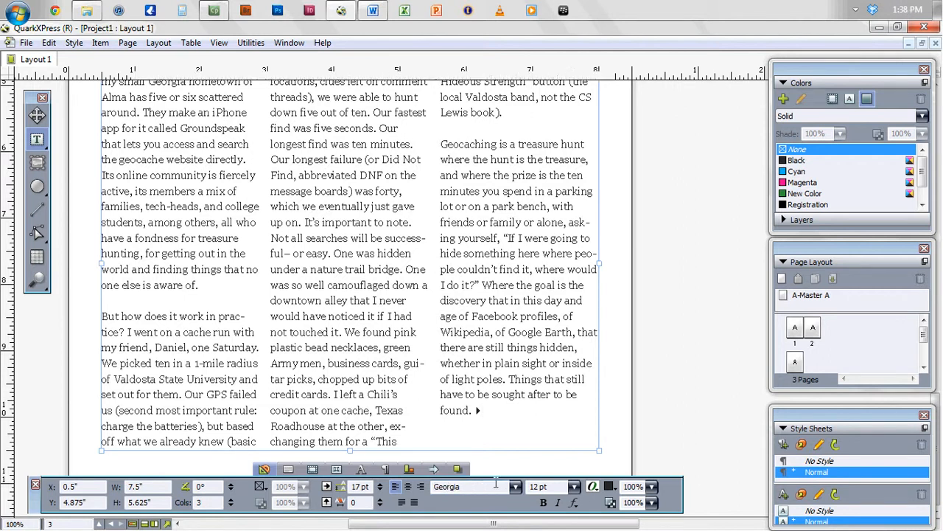
type("Stuart Taylor")
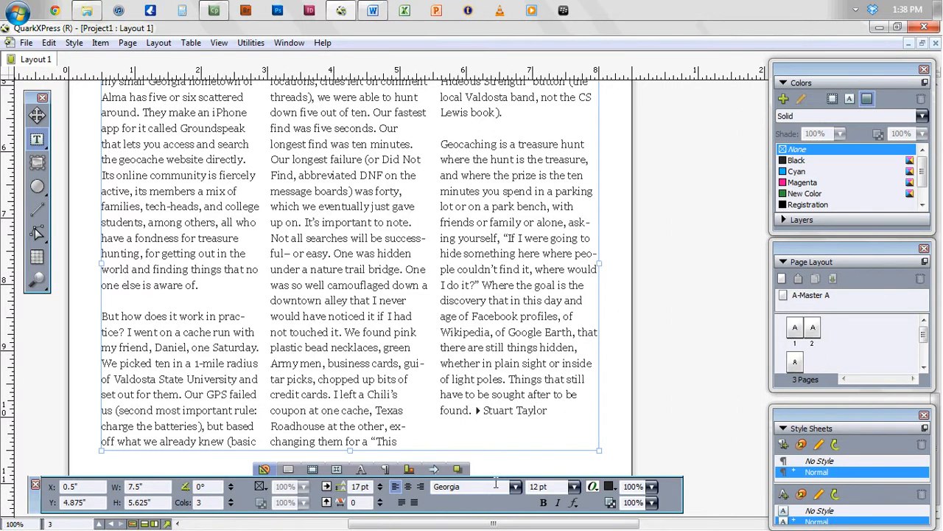
Reduce the closing arrow symbol and author's name to 10 pt
key("shift+Left")
key("shift+Left")
key("shift+Left")
key("shift+Left")
key("shift+Left")
key("shift+Left")
key("shift+Left")
key("shift+Left")
key("shift+Left")
key("shift+Left")
key("shift+Left")
key("shift+Left")
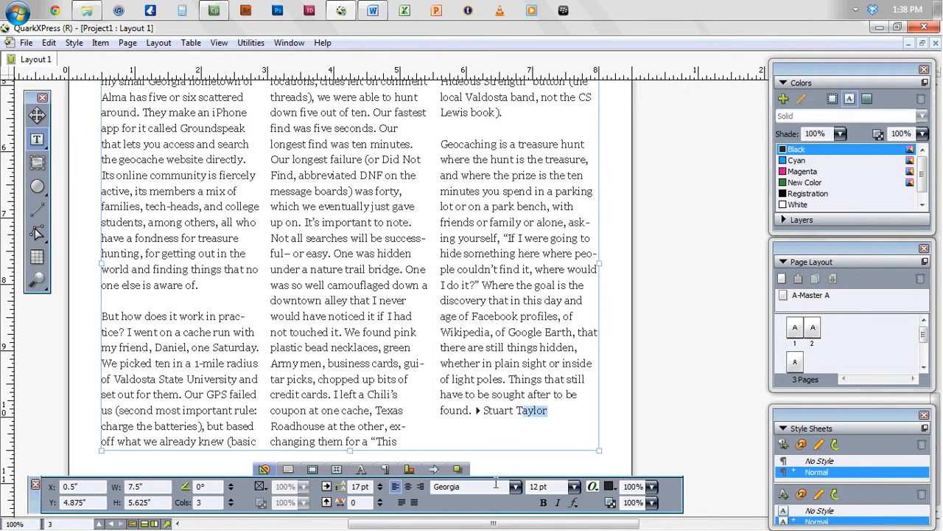
key("shift+Left")
key("shift+Left")
key("shift+Left")
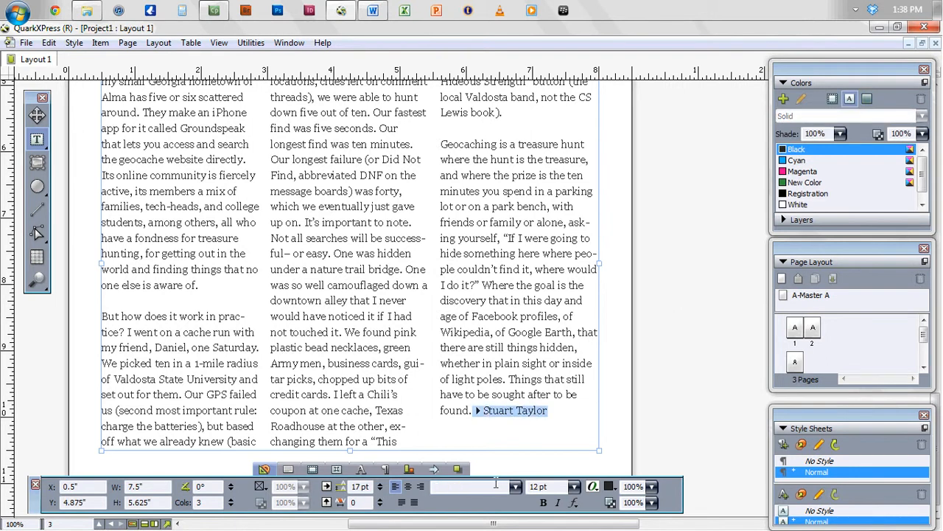
left_click(558, 486)
type("10")
key("Return")
key("Right")
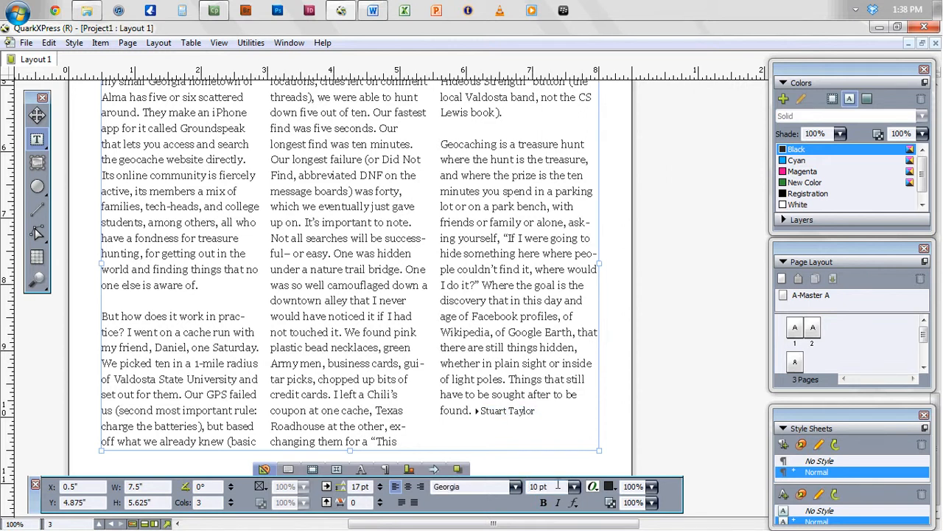
Italicize the author's name at the end of the article and deselect the text box
key("shift+Left")
key("shift+Left")
key("shift+Left")
key("shift+Left")
key("shift+Left")
key("shift+Left")
key("shift+Left")
key("shift+Left")
left_click(558, 502)
left_click(552, 409)
left_click(479, 412)
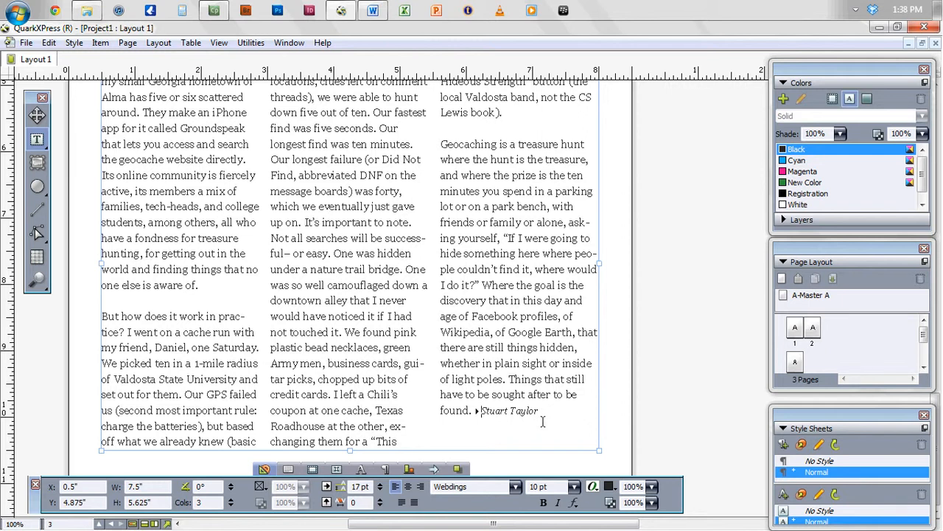
key("Right")
key("Right")
key("Right")
key("Right")
key("Right")
key("Right")
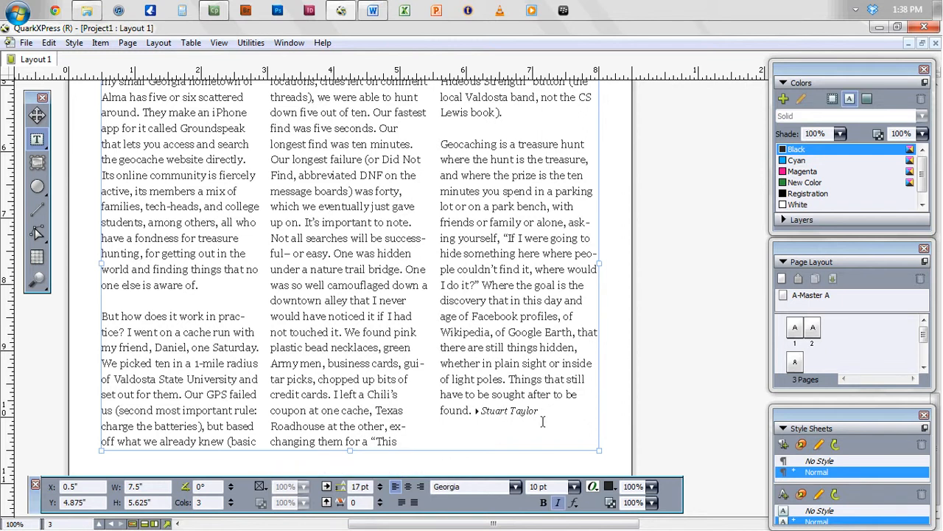
left_click(732, 380)
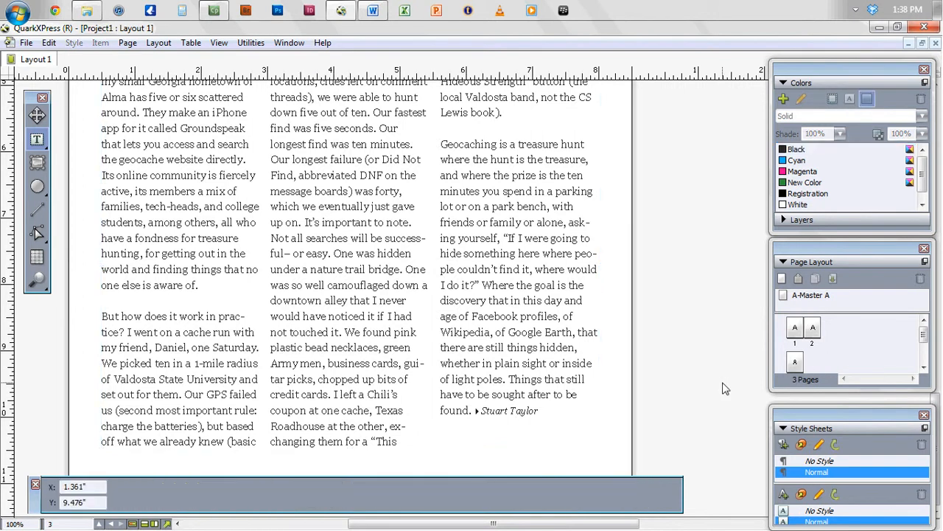
Save the finished layout as a QuarkXPress project file named Geocashing in the Geocashing folder
key("ctrl+0")
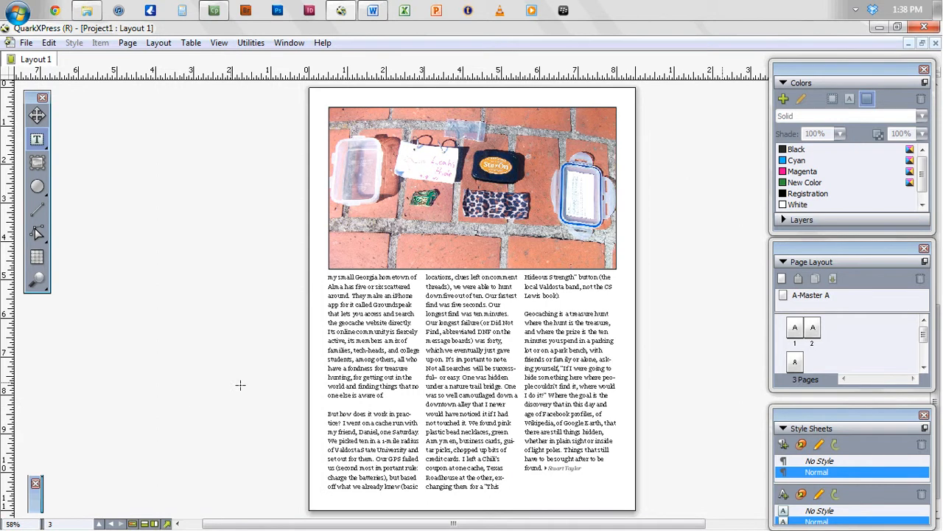
scroll(288, 392, "up", 2)
scroll(287, 392, "up", 6)
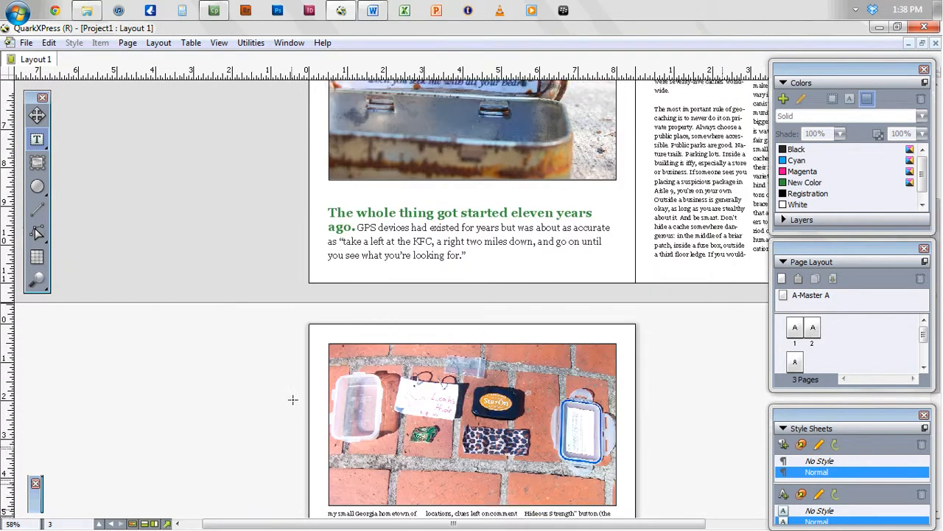
scroll(286, 419, "up", 4)
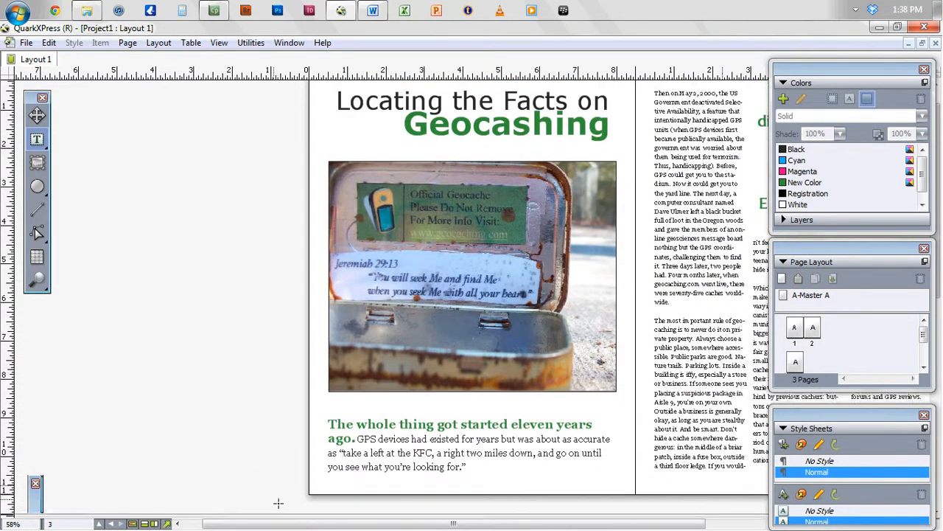
left_click(49, 42)
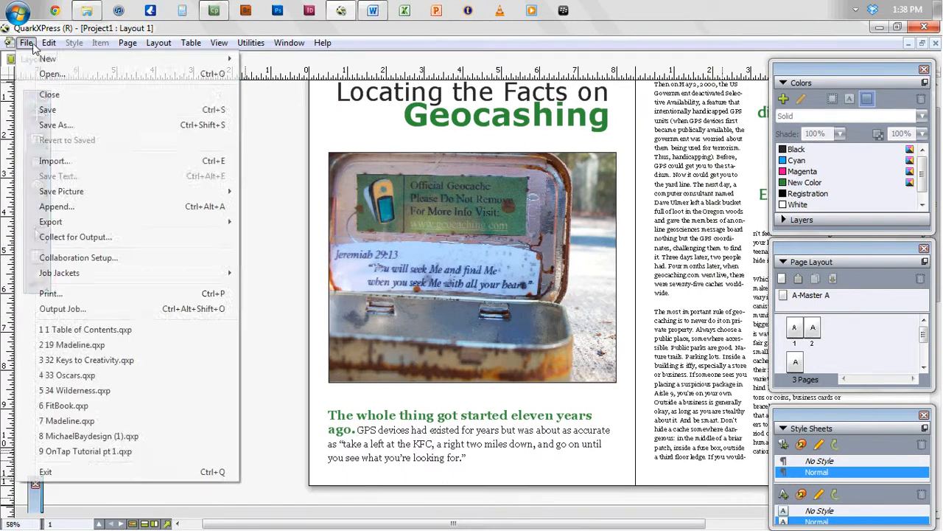
mouse_move(25, 42)
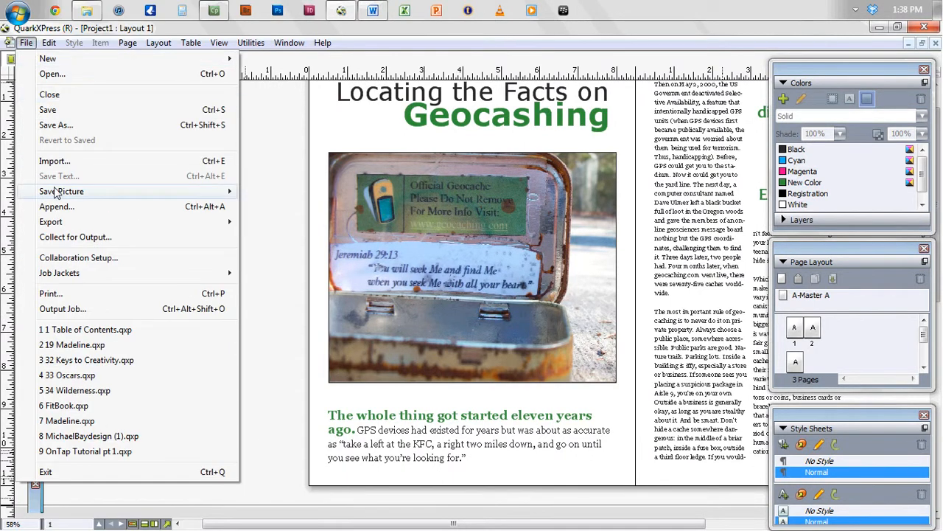
left_click(65, 112)
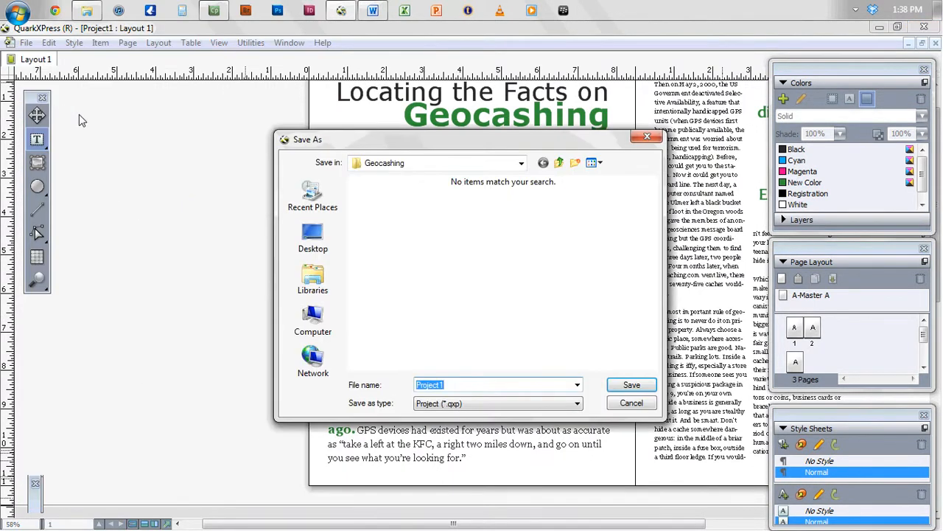
type("Geo")
type("cash")
key("BackSpace")
type("shing")
left_click(635, 388)
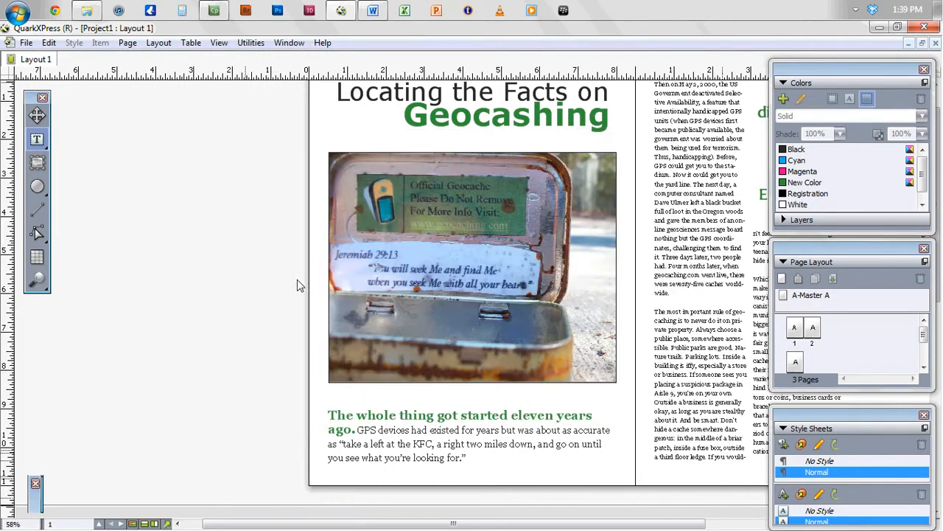